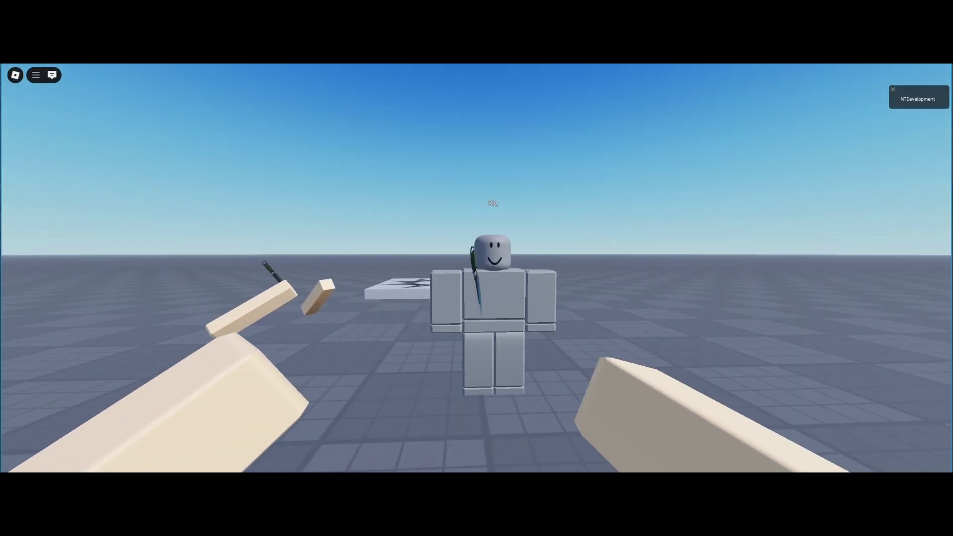
{"action": "key", "text": "s"}
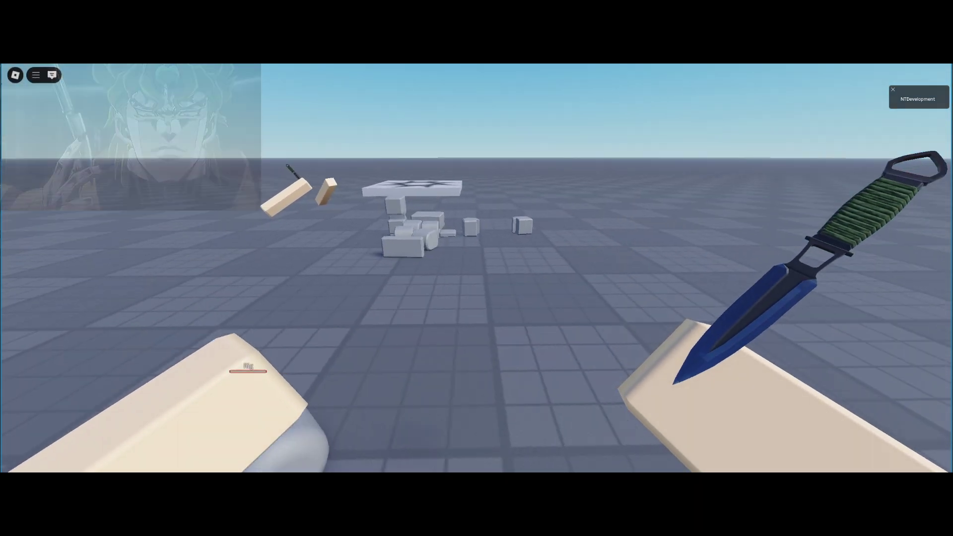
{"action": "key", "text": "w"}
{"action": "key", "text": "d"}
{"action": "key", "text": "d"}
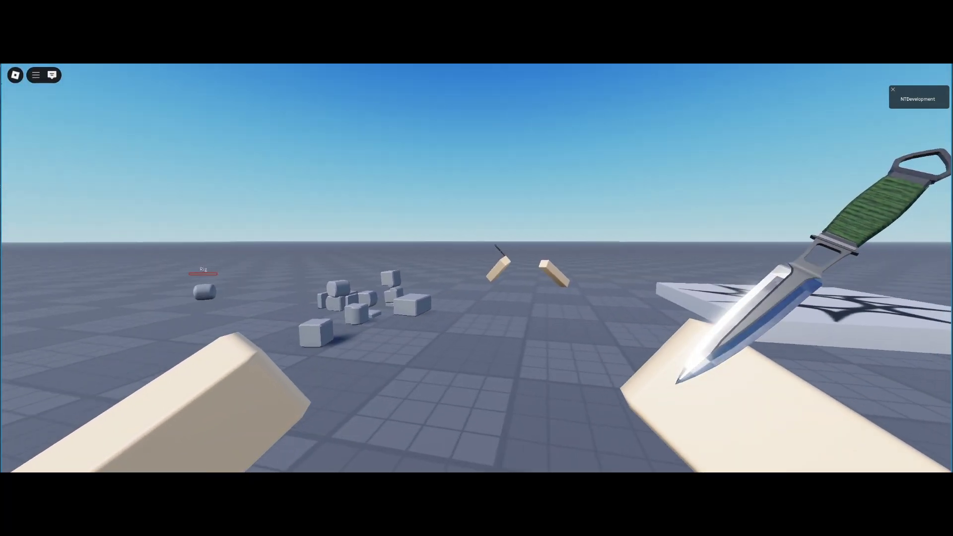
{"action": "key", "text": "w"}
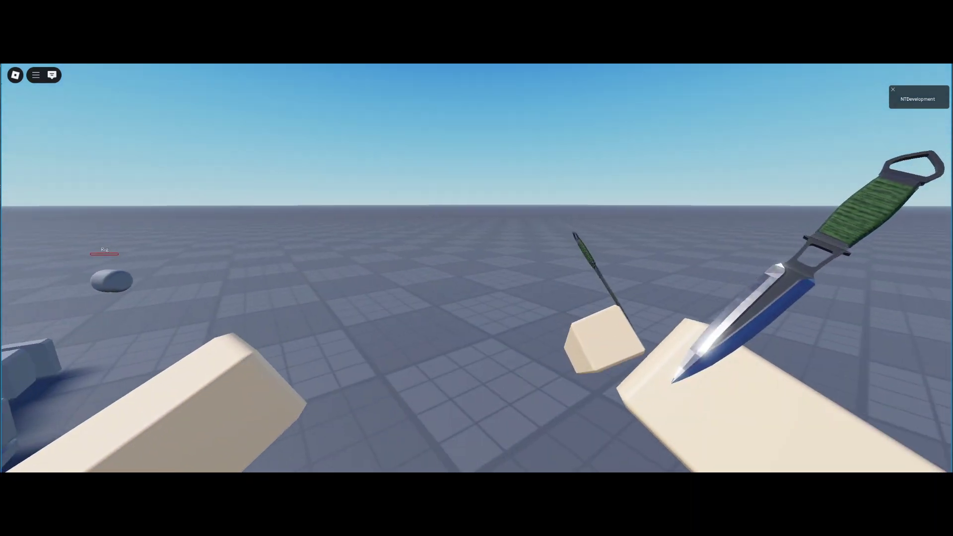
{"action": "key", "text": "a"}
{"action": "key", "text": "d"}
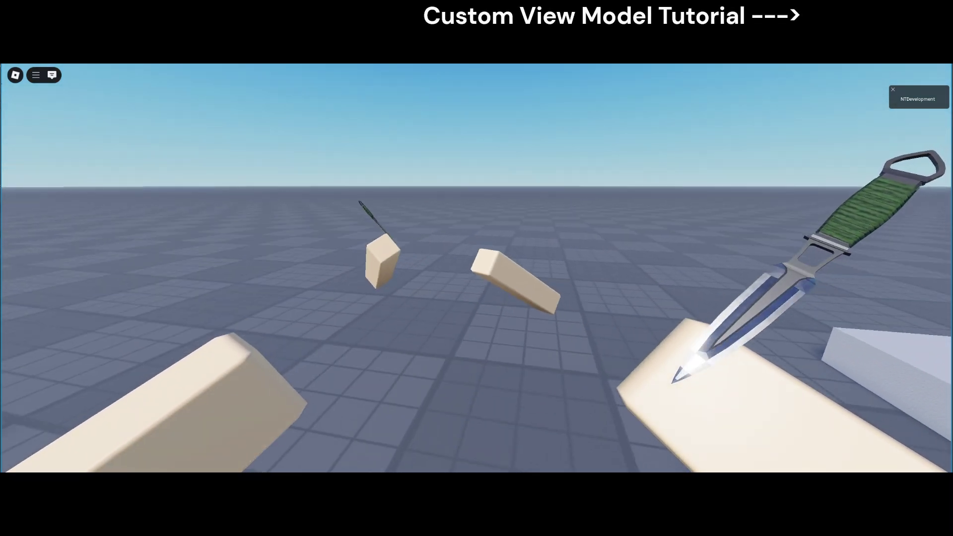
{"action": "key", "text": "s"}
{"action": "key", "text": "a"}
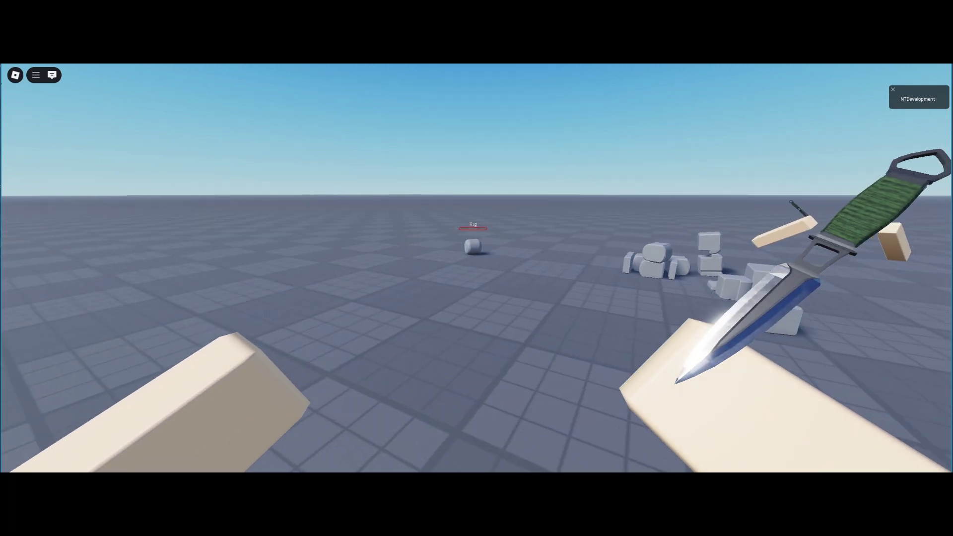
{"action": "key", "text": "a"}
{"action": "key", "text": "w"}
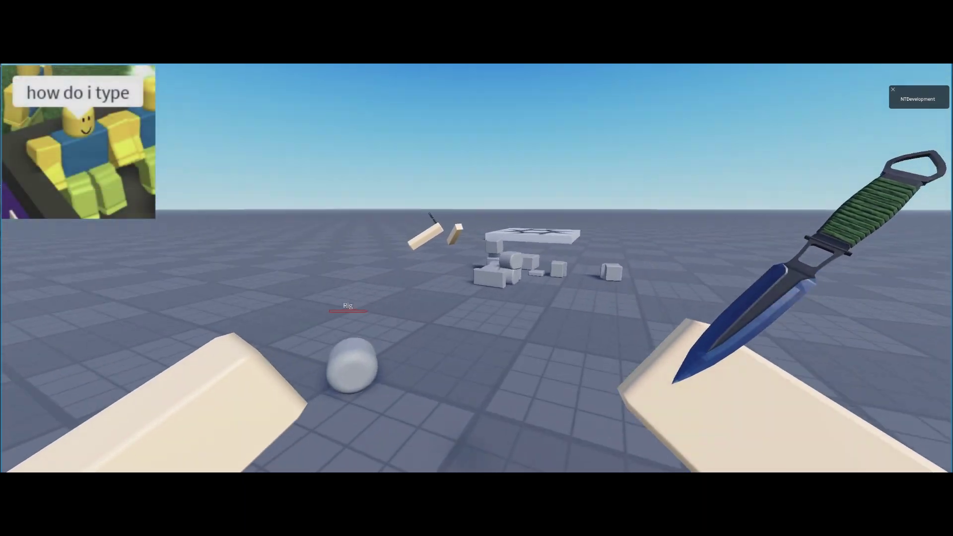
{"action": "key", "text": "d"}
{"action": "key", "text": "s"}
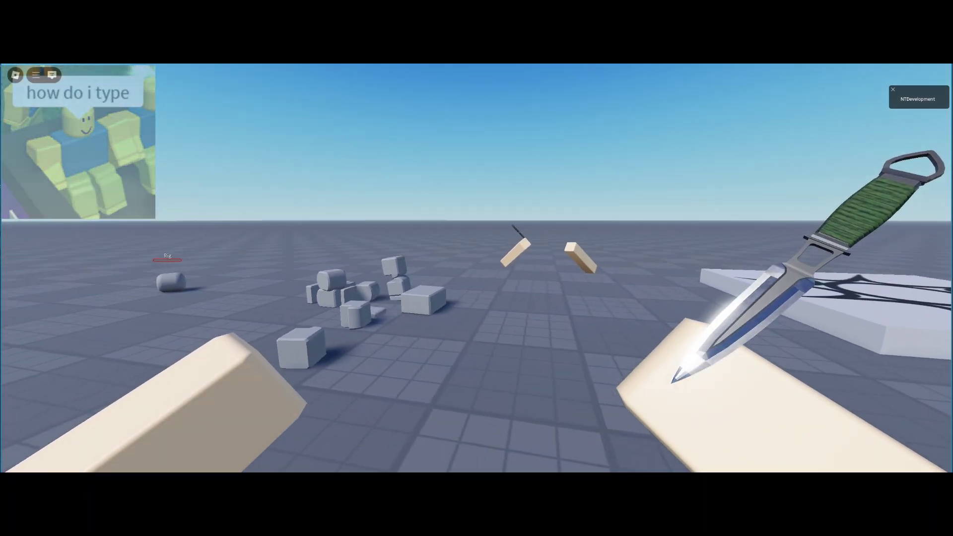
{"action": "key", "text": "1"}
{"action": "key", "text": "w"}
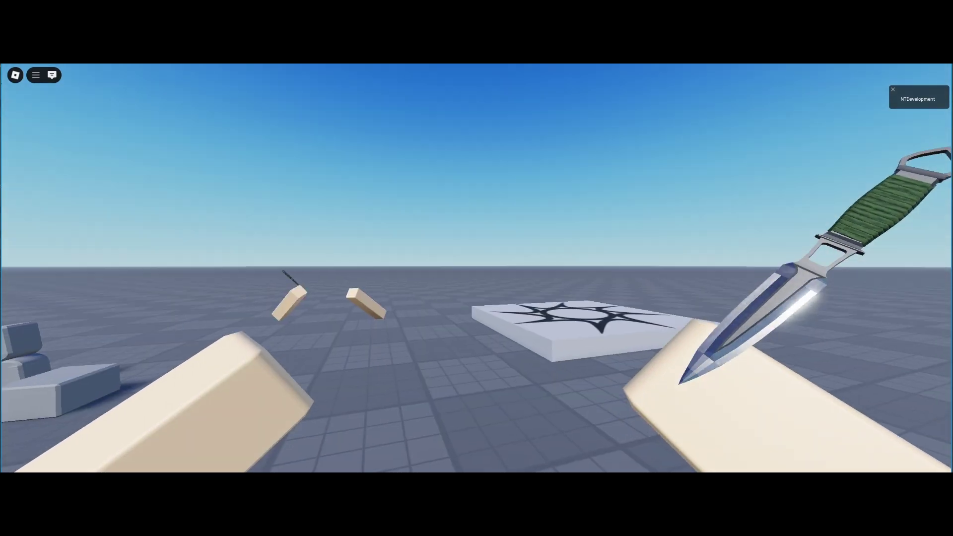
{"action": "key", "text": "w"}
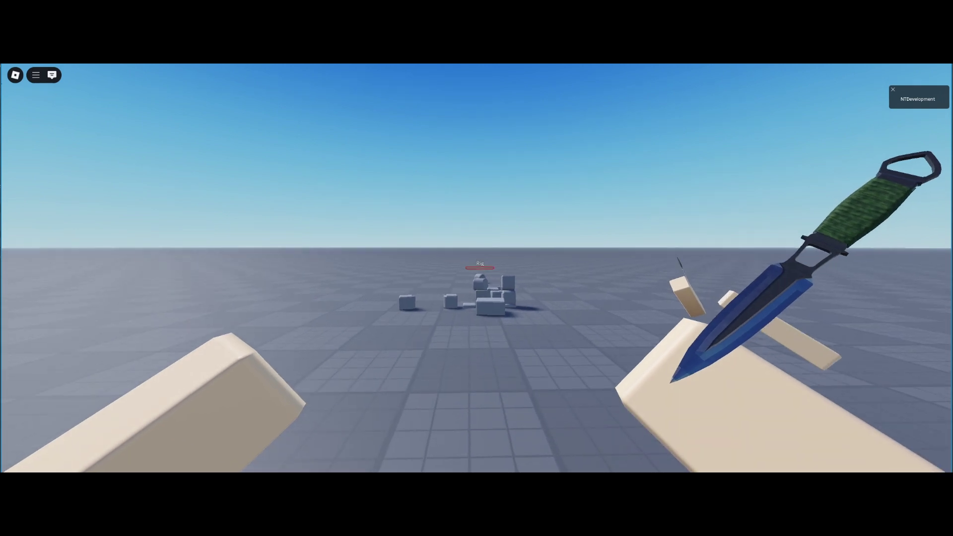
{"action": "key", "text": "w"}
{"action": "key", "text": "s"}
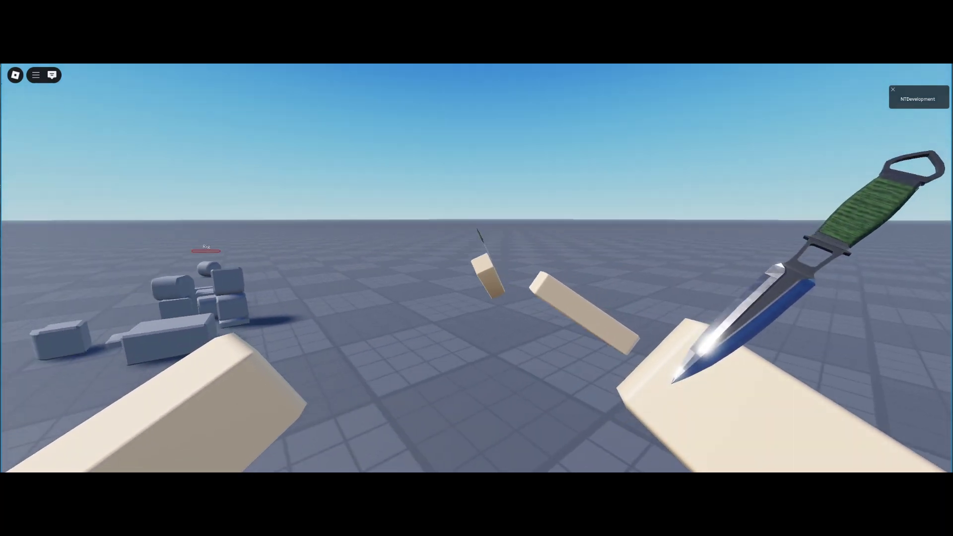
{"action": "key", "text": "s"}
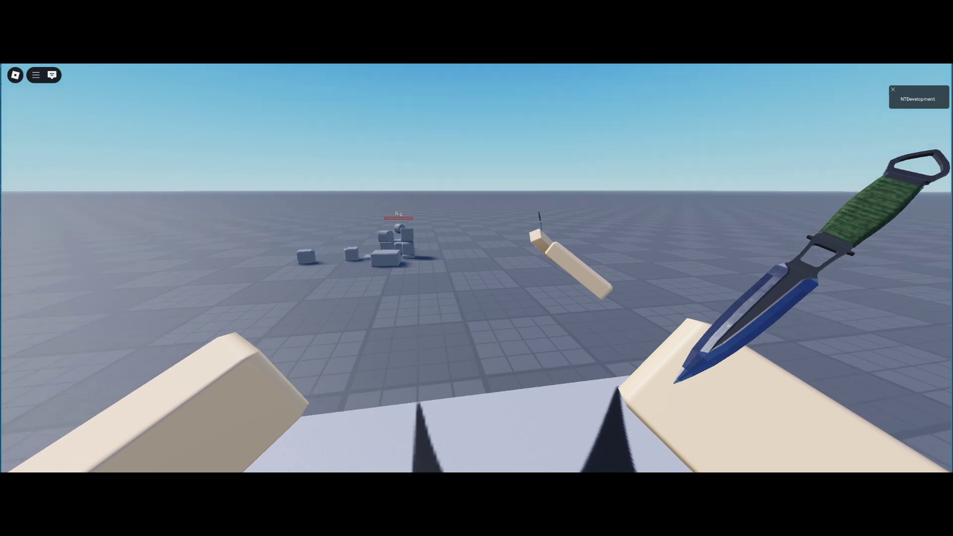
{"action": "key", "text": "a"}
{"action": "key", "text": "w"}
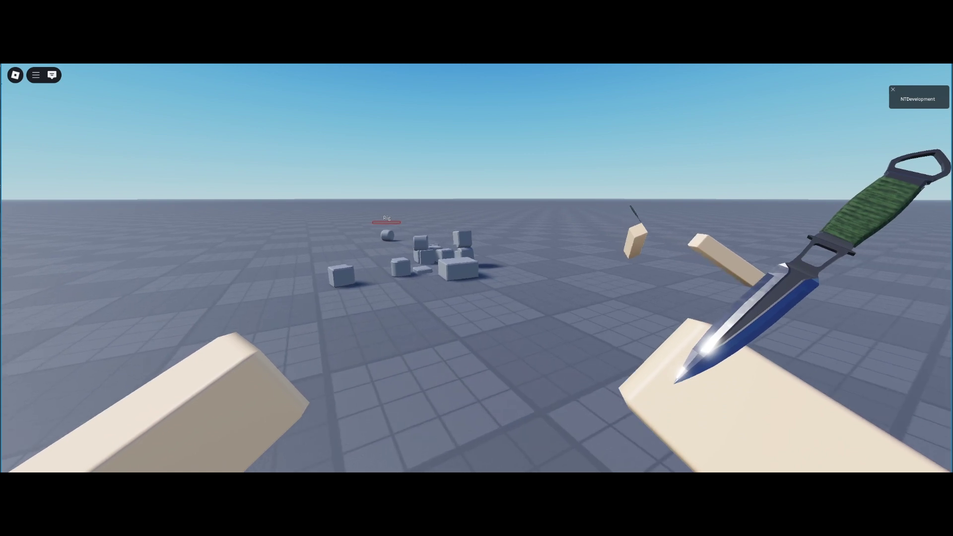
{"action": "key", "text": "d"}
{"action": "key", "text": "s"}
{"action": "key", "text": "a"}
{"action": "key", "text": "w"}
{"action": "key", "text": "s"}
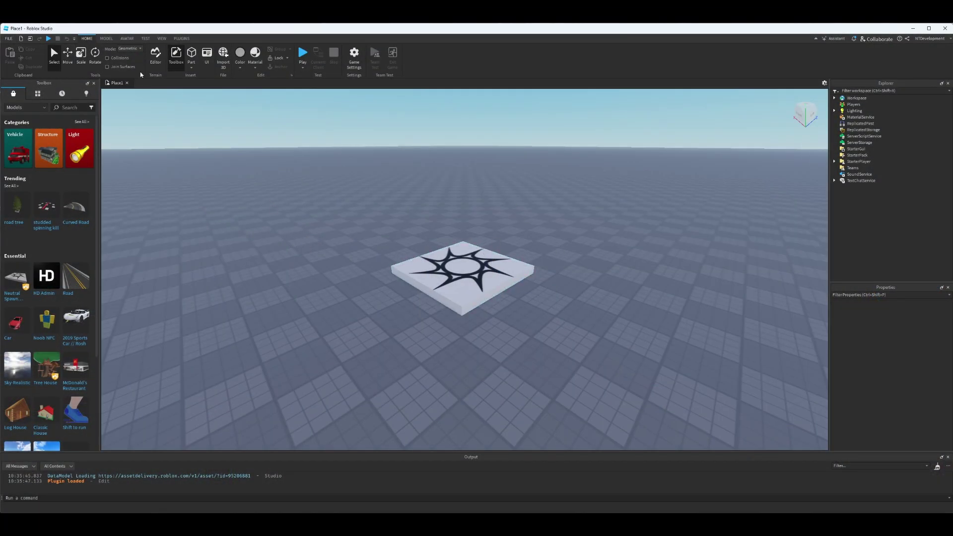
- Save the new place to Roblox as a game named ThrowingKnife
{"action": "left_click", "coordinate": [9, 38]}
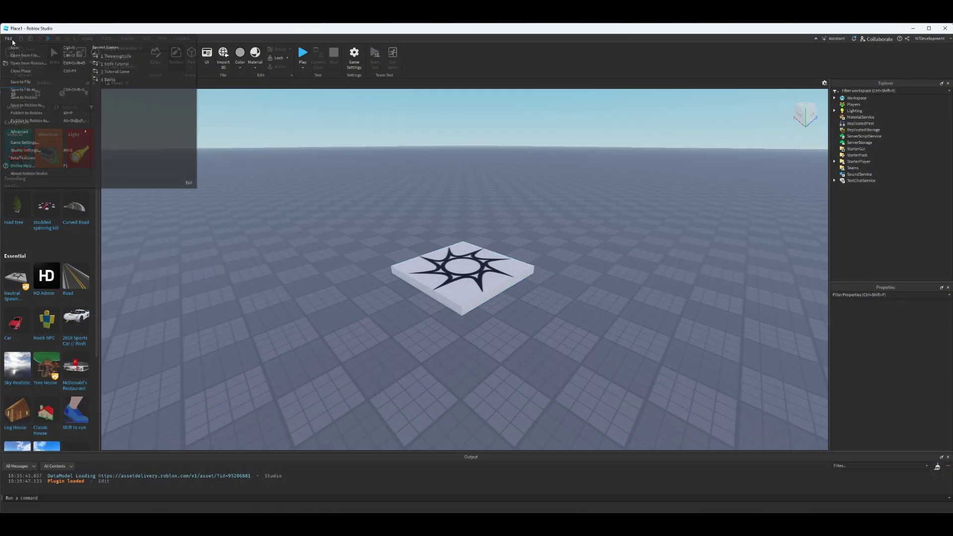
{"action": "left_click", "coordinate": [56, 105]}
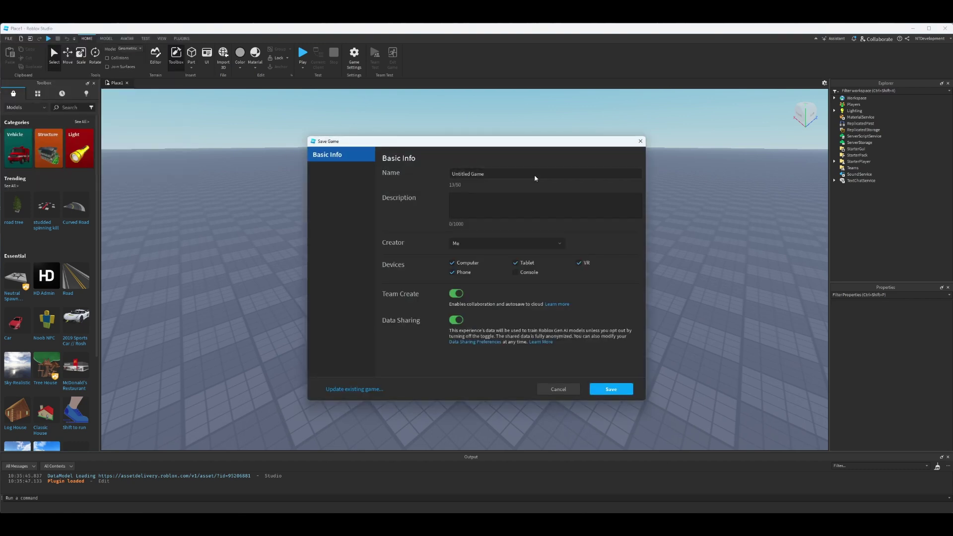
{"action": "triple_click", "coordinate": [483, 172]}
{"action": "type", "text": "ThrowingKnife"}
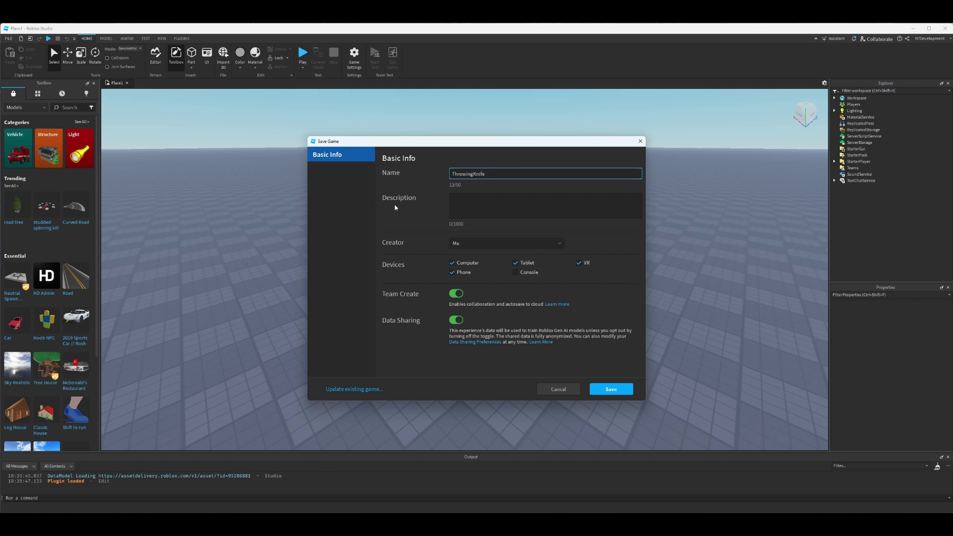
{"action": "left_click", "coordinate": [608, 388]}
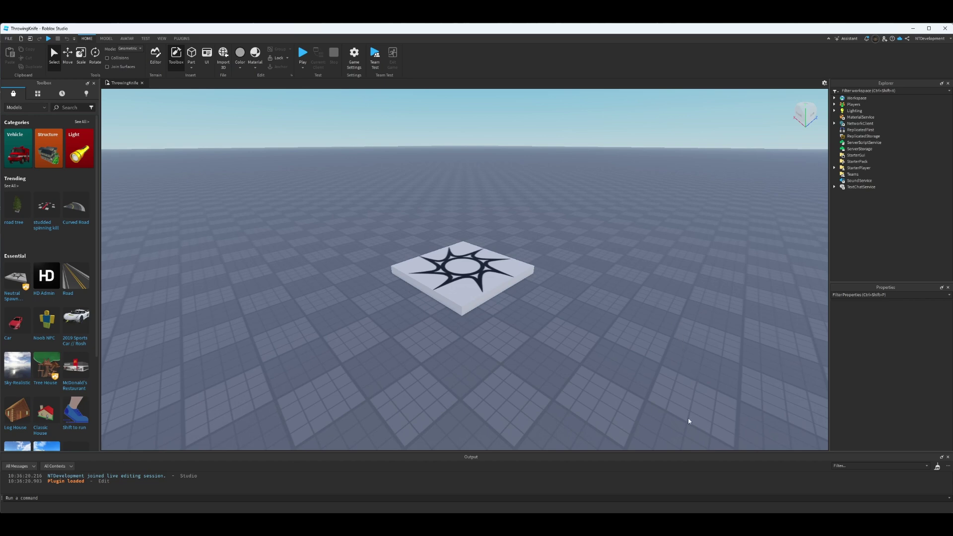
- Import HUD.rbxm and ThrowingKnife Files.rbxm from the Downloads folder into the place, and close the file window
{"action": "left_click", "coordinate": [662, 514]}
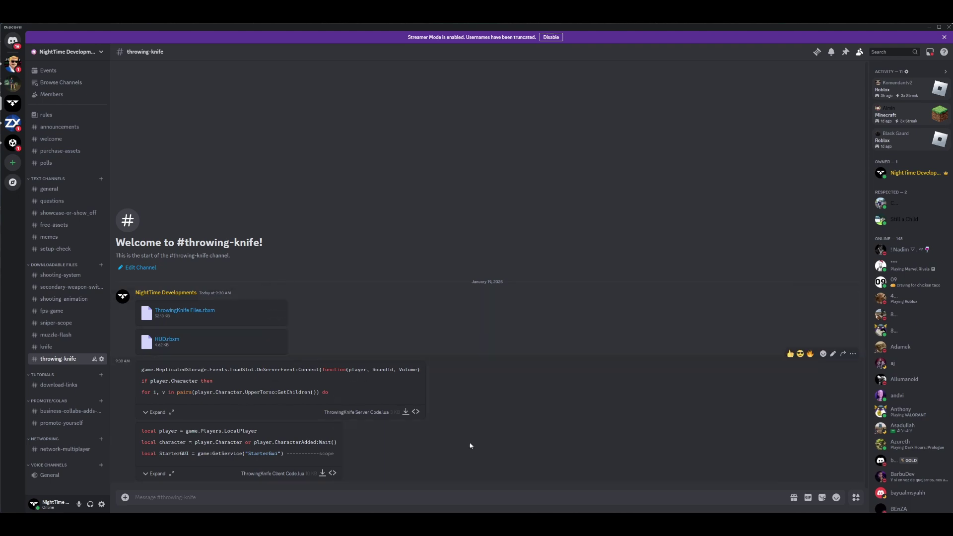
{"action": "key", "text": "alt+Tab"}
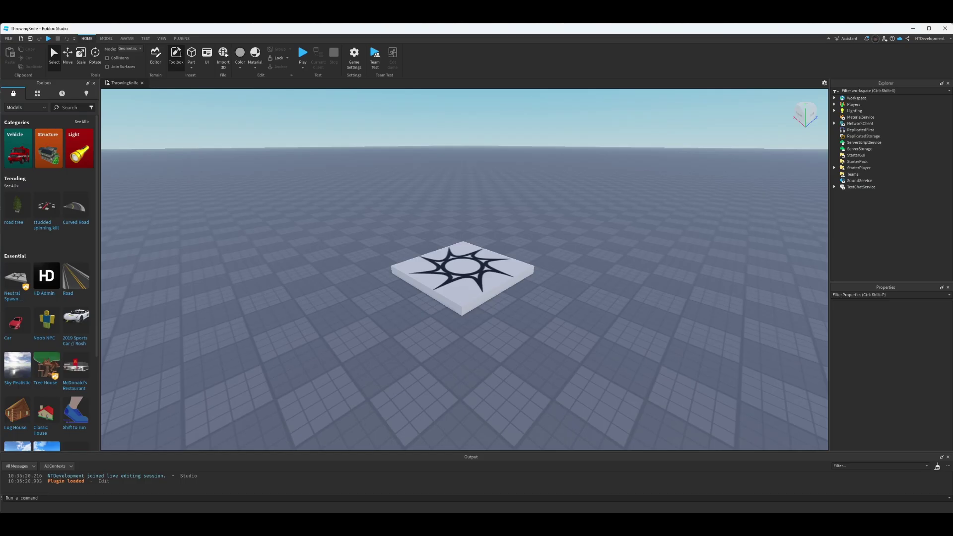
{"action": "key", "text": "alt+Tab"}
{"action": "left_click_drag", "start_coordinate": [538, 231], "coordinate": [375, 220]}
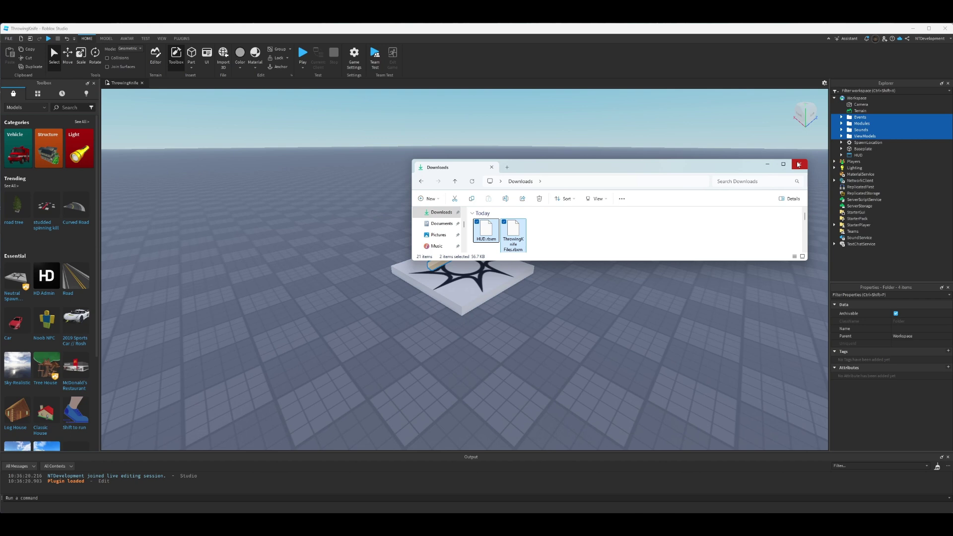
{"action": "left_click", "coordinate": [798, 164]}
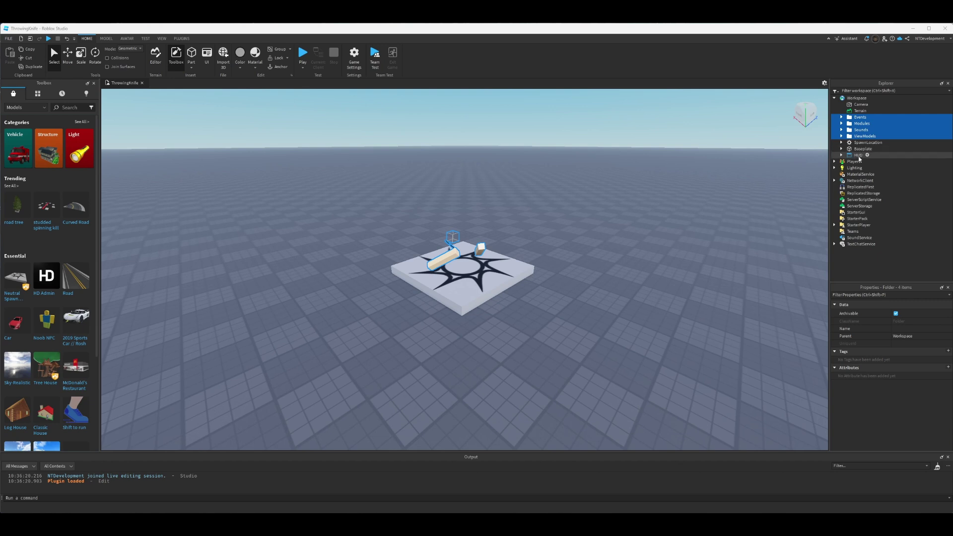
{"action": "left_click", "coordinate": [755, 170]}
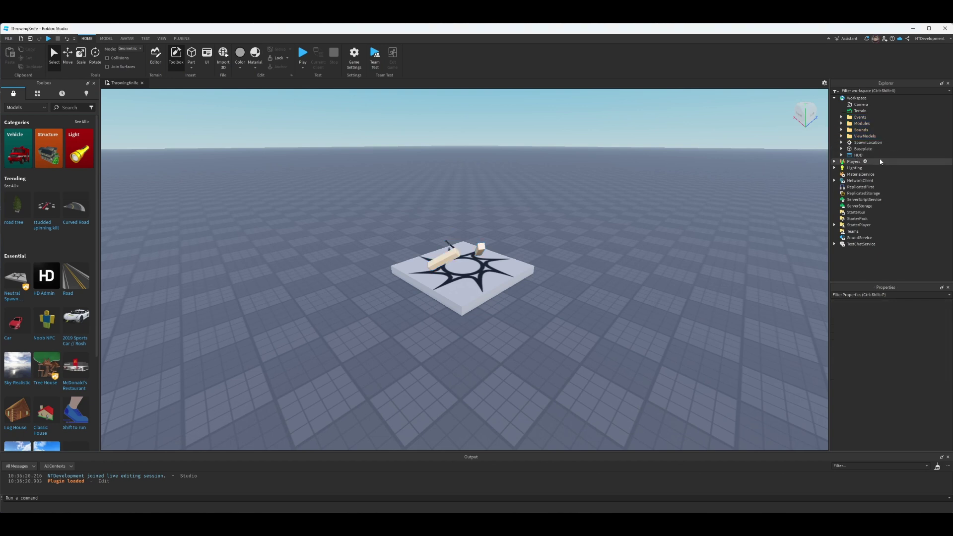
- Move the imported HUD from Workspace into StarterGui
{"action": "left_click", "coordinate": [858, 156]}
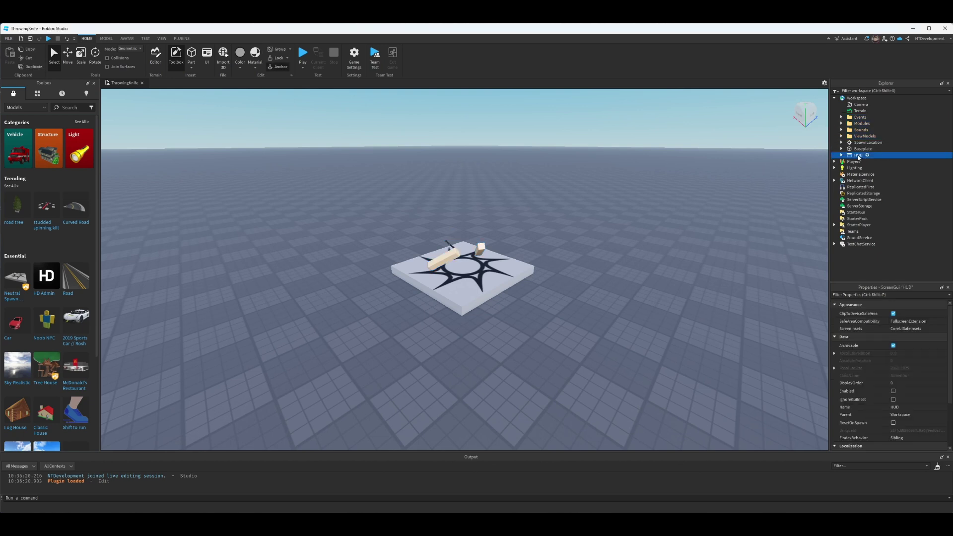
{"action": "left_click_drag", "start_coordinate": [858, 157], "coordinate": [855, 213]}
{"action": "left_click", "coordinate": [835, 205]}
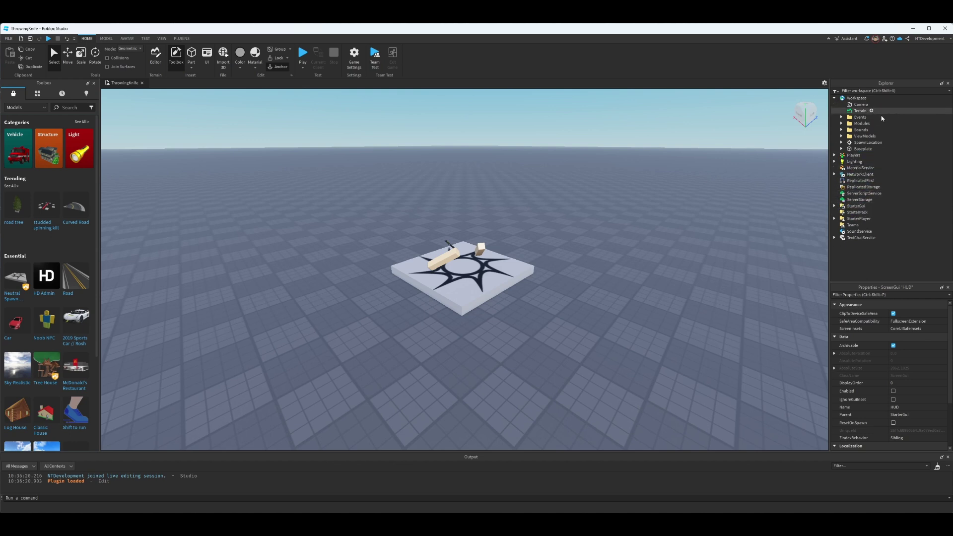
- Move the Events, Modules, Sounds and ViewModels folders from Workspace into ReplicatedStorage
{"action": "left_click", "coordinate": [855, 118]}
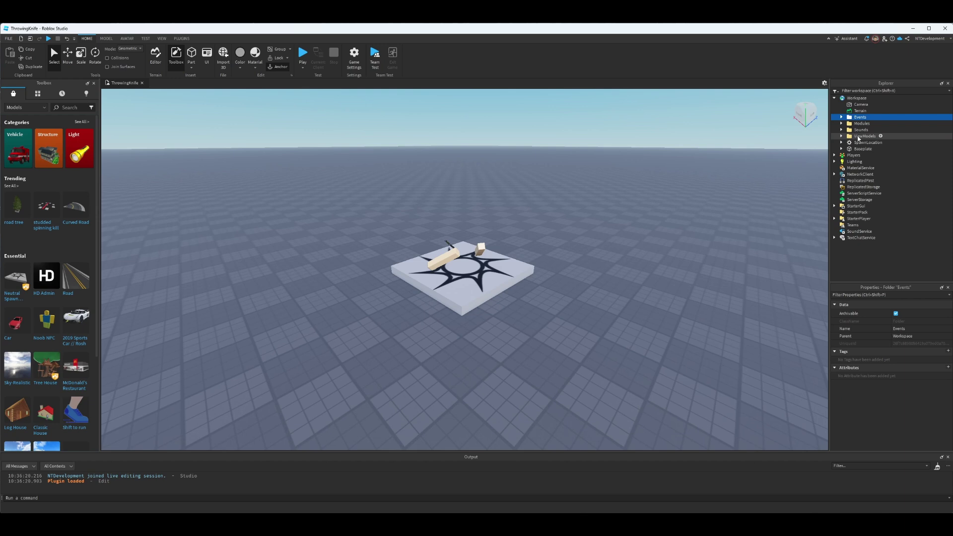
{"action": "left_click", "coordinate": [858, 137], "text": "shift"}
{"action": "left_click_drag", "start_coordinate": [859, 125], "coordinate": [855, 188]}
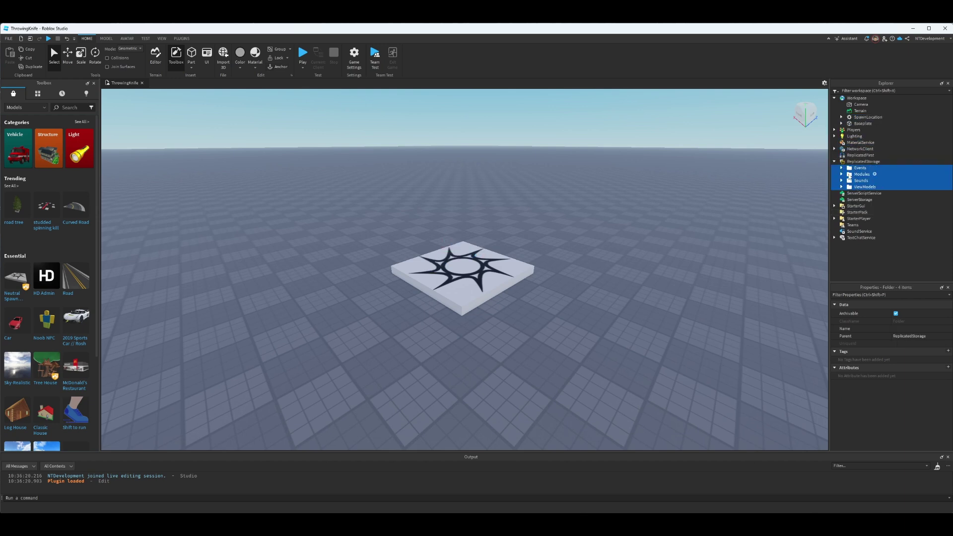
{"action": "left_click", "coordinate": [846, 183]}
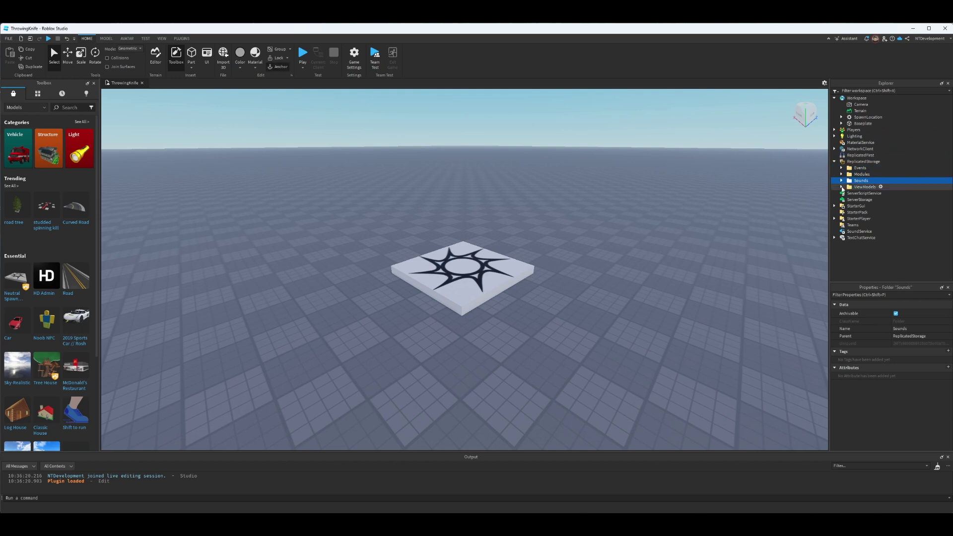
- Duplicate the ThrowingKnife model in the ViewModels folder and move the copy into Workspace
{"action": "left_click", "coordinate": [842, 187]}
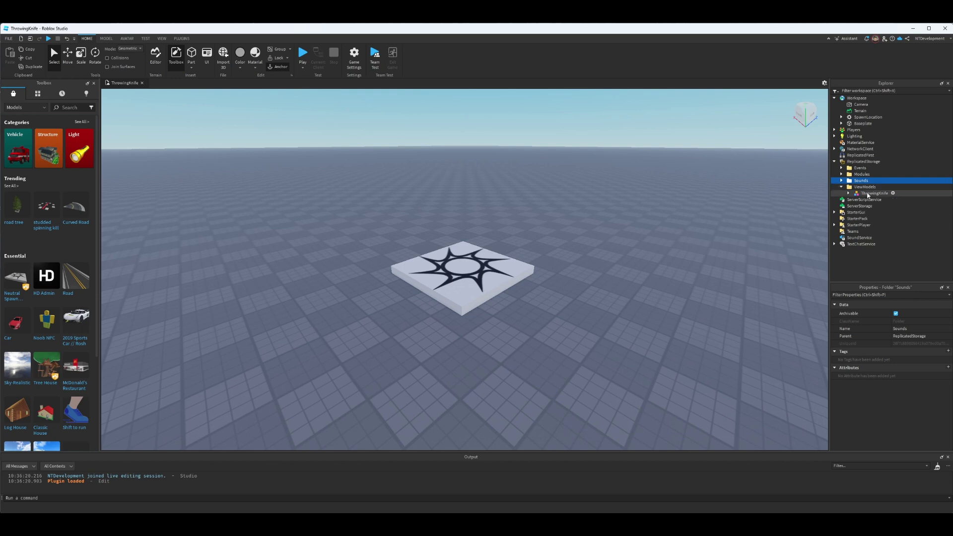
{"action": "left_click", "coordinate": [867, 194]}
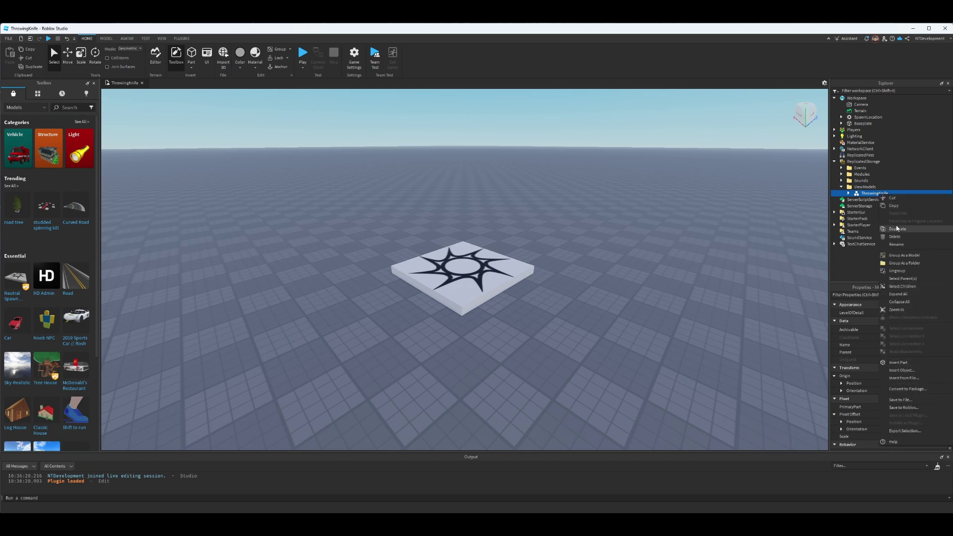
{"action": "key", "text": "ctrl+d"}
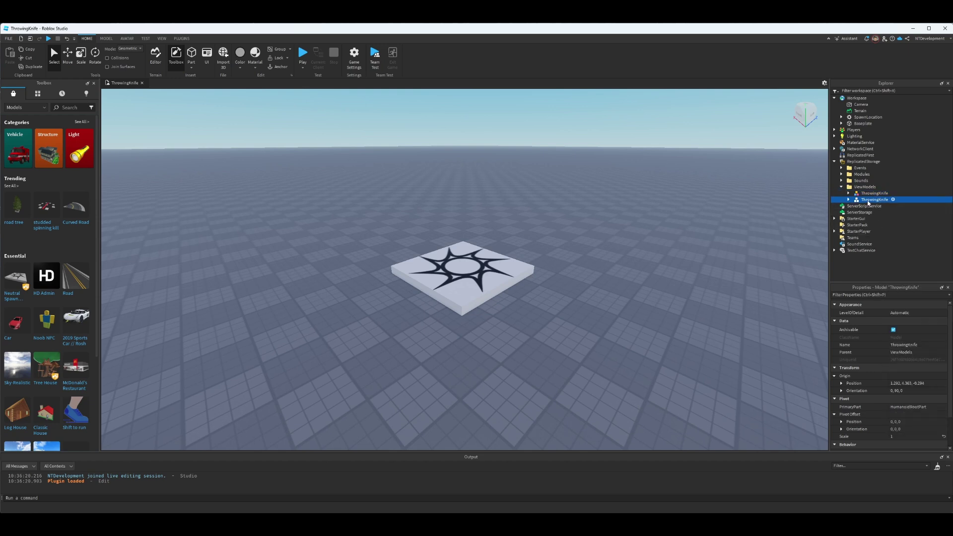
{"action": "left_click_drag", "start_coordinate": [867, 200], "coordinate": [856, 98]}
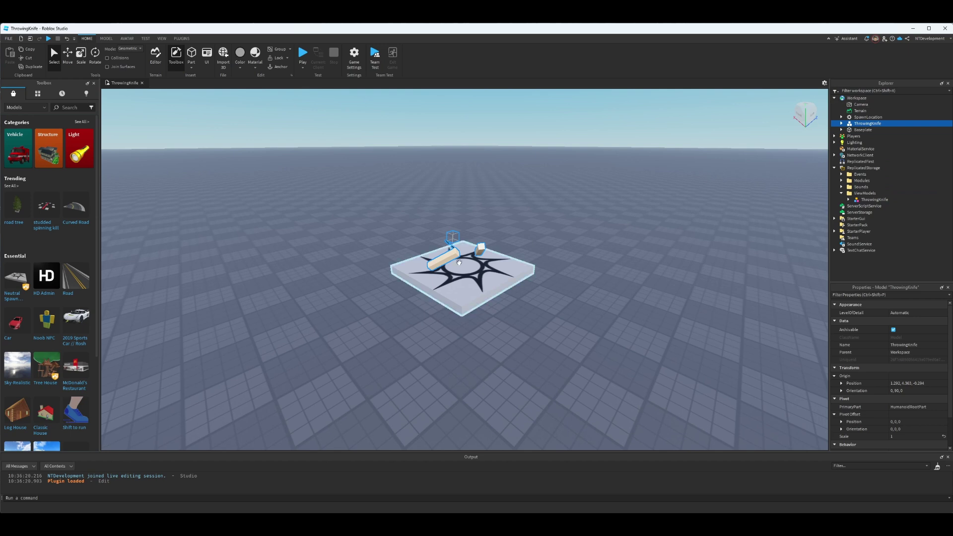
- Move the ThrowingKnife copy off the spawn platform onto the open baseplate, at about -2, 3, -18
{"action": "key", "text": "w"}
{"action": "right_click_drag", "start_coordinate": [591, 270], "coordinate": [591, 271]}
{"action": "key", "text": "w"}
{"action": "key", "text": "s"}
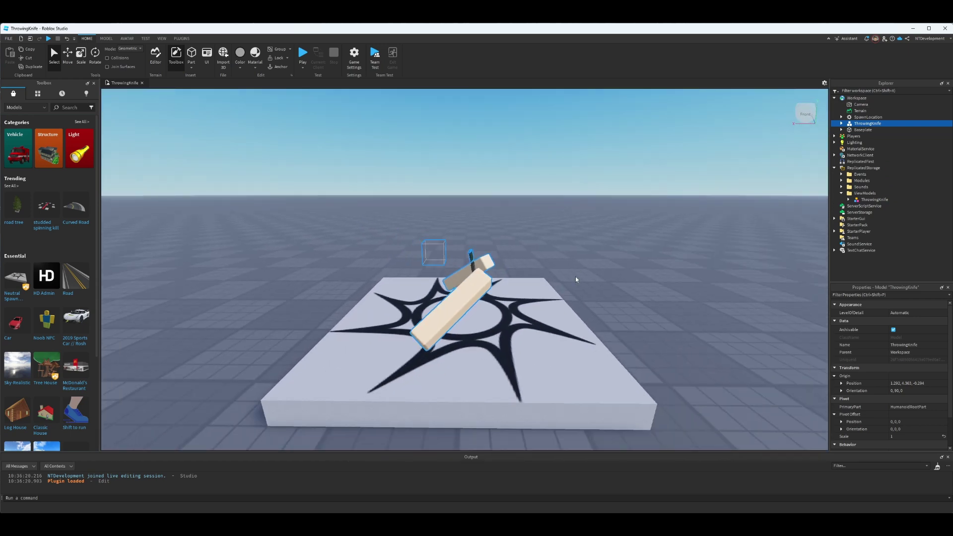
{"action": "right_click_drag", "start_coordinate": [478, 300], "coordinate": [559, 297]}
{"action": "scroll", "coordinate": [560, 298], "scroll_direction": "down", "scroll_amount": 5}
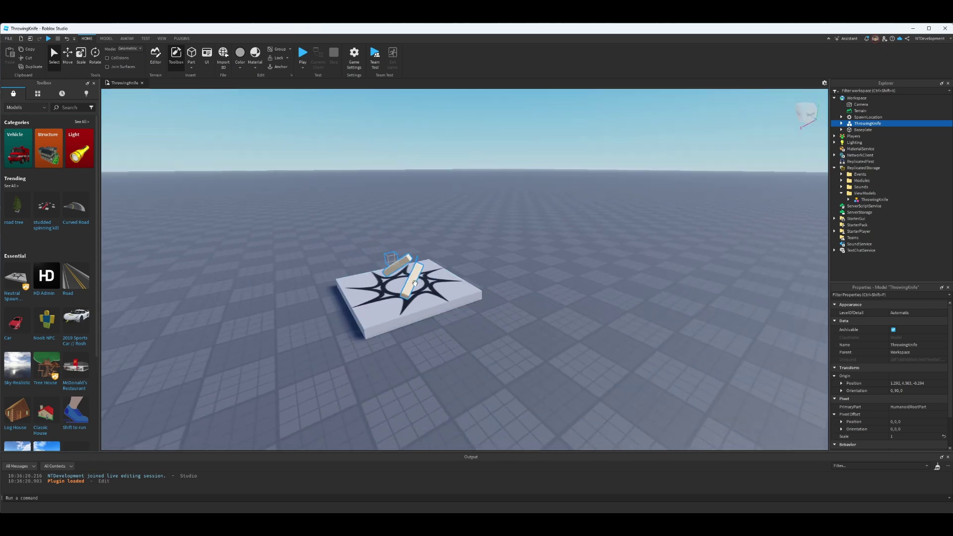
{"action": "left_click_drag", "start_coordinate": [414, 283], "coordinate": [631, 449]}
{"action": "right_click_drag", "start_coordinate": [689, 320], "coordinate": [732, 320]}
{"action": "key", "text": "s"}
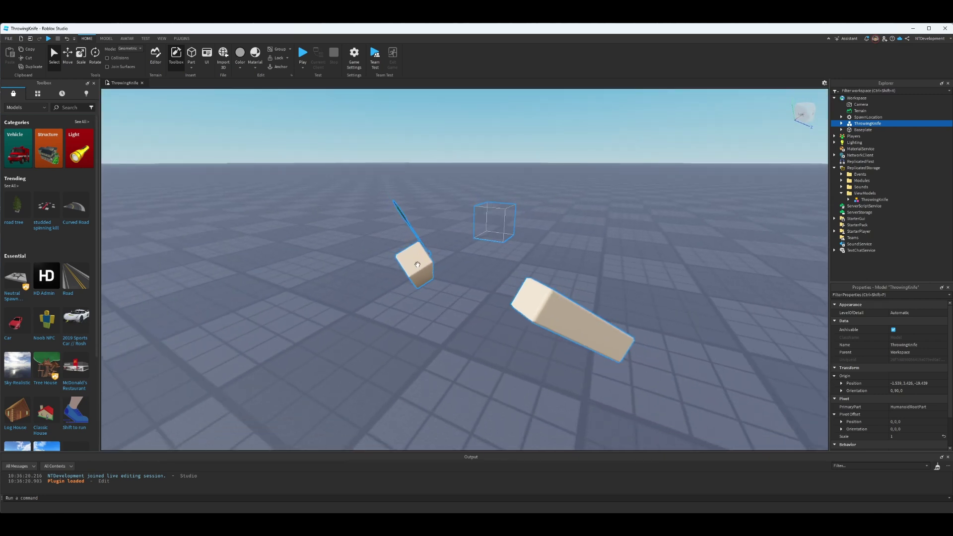
{"action": "right_click_drag", "start_coordinate": [471, 237], "coordinate": [466, 239]}
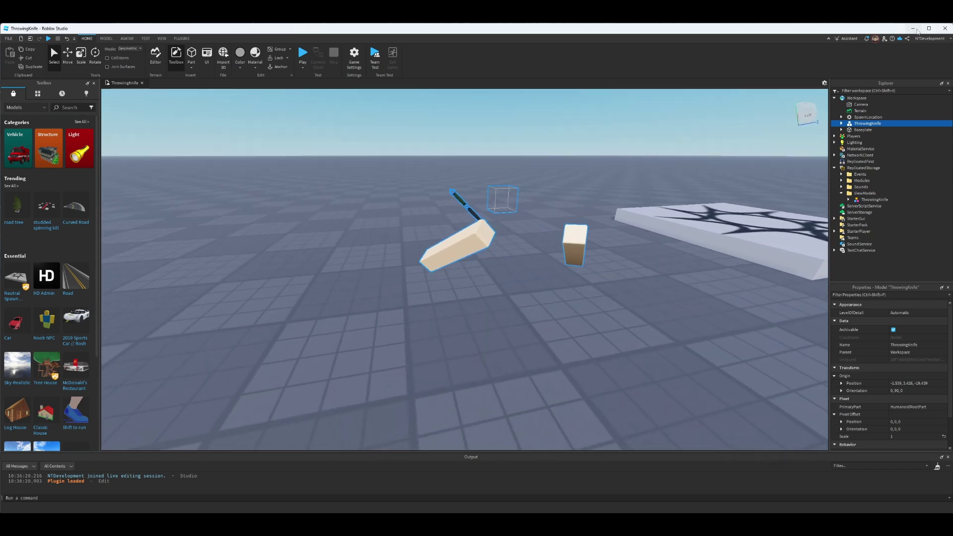
- Examine the ThrowingKnife copy in Workspace from the front, including both arms and the knife
{"action": "key", "text": "f"}
{"action": "right_click_drag", "start_coordinate": [596, 231], "coordinate": [597, 231]}
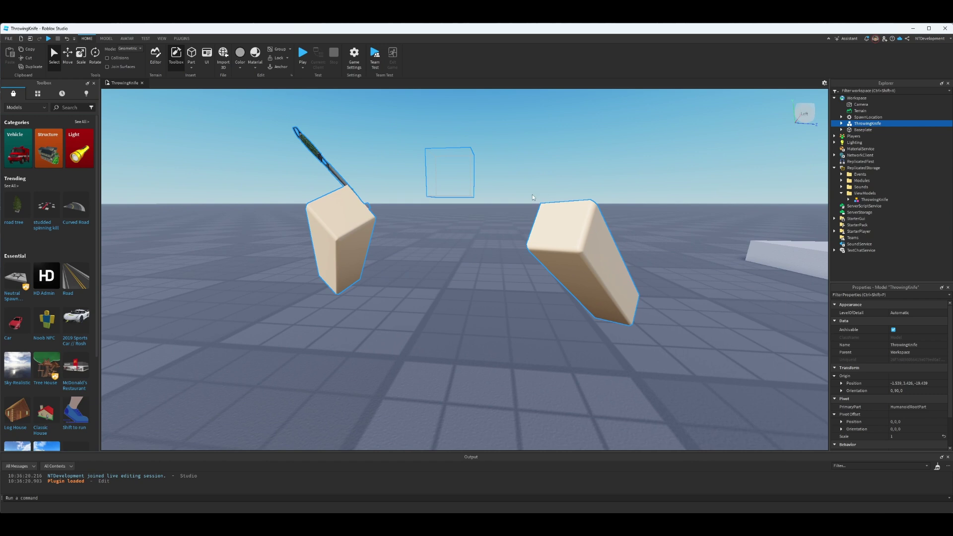
{"action": "key", "text": "s"}
{"action": "right_click_drag", "start_coordinate": [456, 188], "coordinate": [456, 189]}
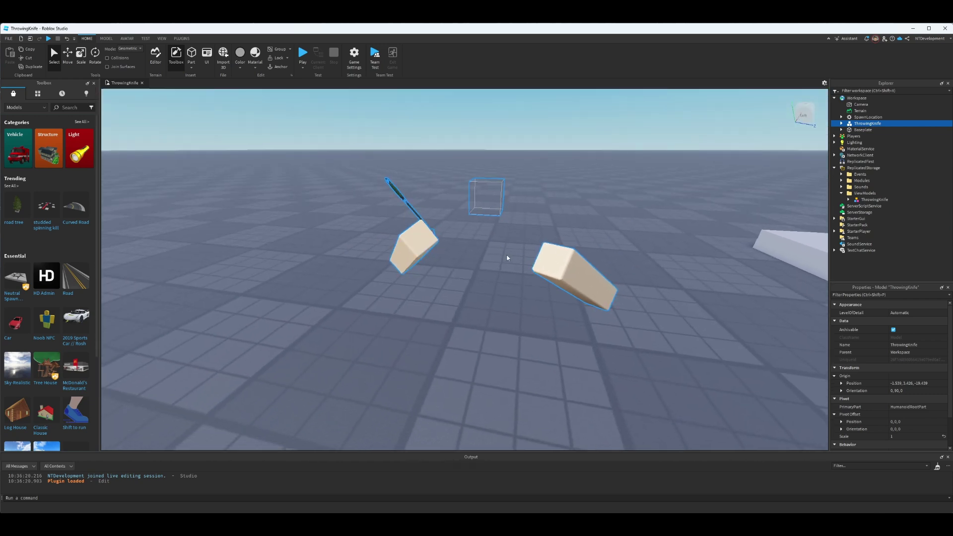
{"action": "key", "text": "d"}
{"action": "right_click_drag", "start_coordinate": [595, 233], "coordinate": [595, 233]}
{"action": "right_click_drag", "start_coordinate": [535, 295], "coordinate": [536, 295]}
{"action": "key", "text": "d"}
{"action": "key", "text": "a"}
{"action": "right_click_drag", "start_coordinate": [591, 258], "coordinate": [606, 254]}
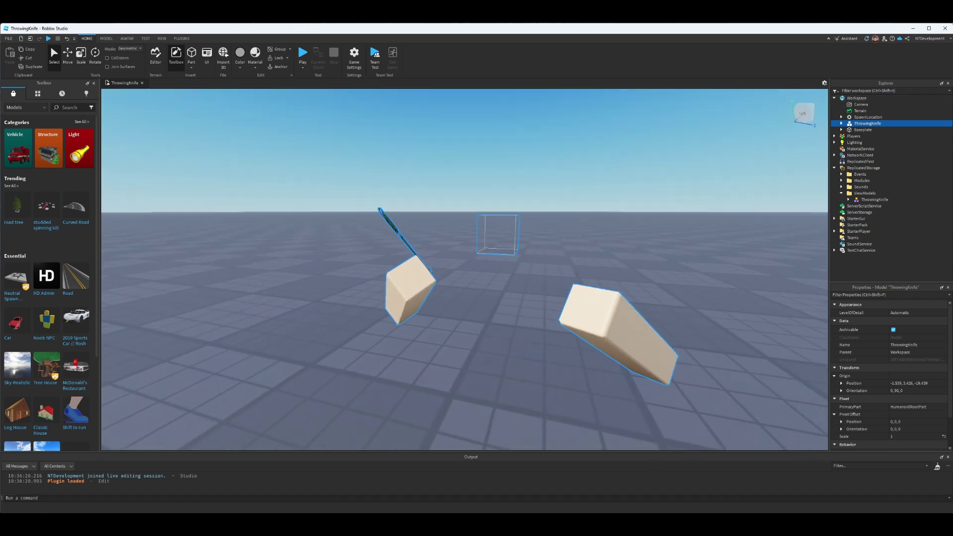
- Switch to Discord and copy the file name "ThrowingKnife Server Code" from the throwing-knife channel
{"action": "left_click", "coordinate": [484, 524]}
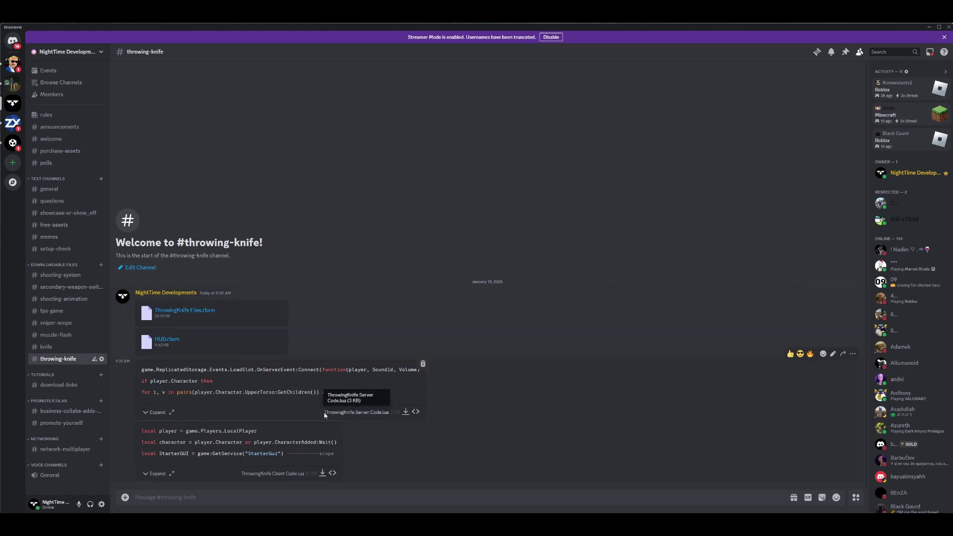
{"action": "left_click_drag", "start_coordinate": [324, 414], "coordinate": [380, 414]}
{"action": "key", "text": "alt+Tab"}
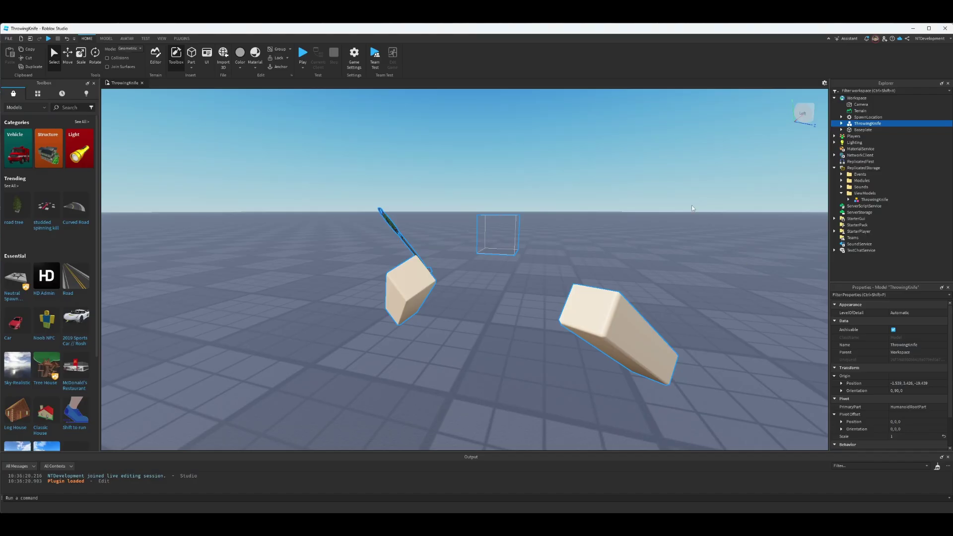
- Add a Script to ServerScriptService and rename it "ThrowingKnife Server Code"
{"action": "left_click", "coordinate": [834, 169]}
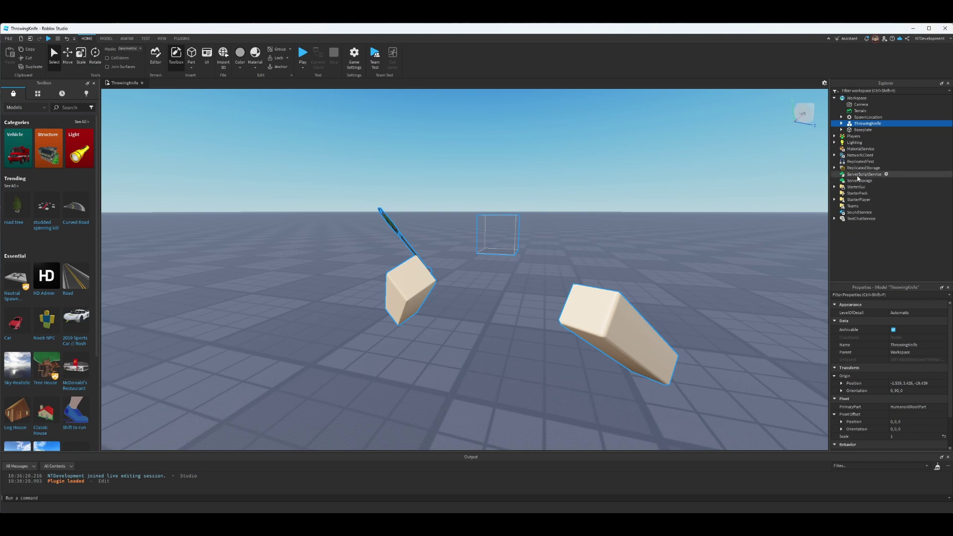
{"action": "left_click", "coordinate": [886, 174]}
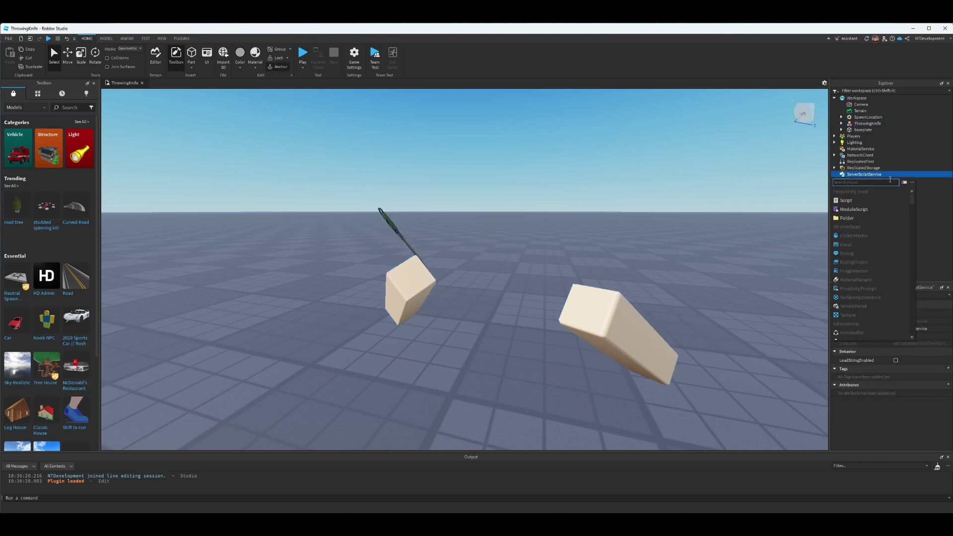
{"action": "left_click", "coordinate": [857, 201]}
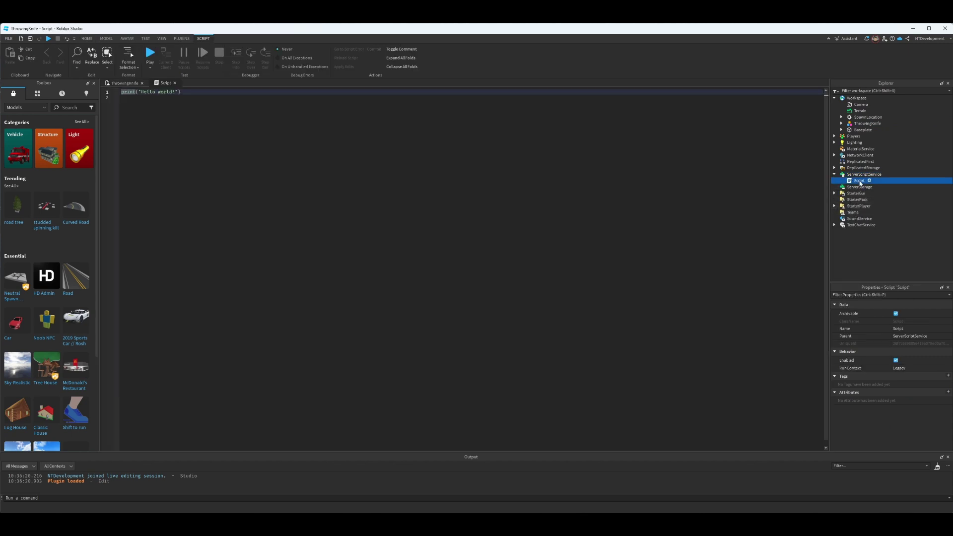
{"action": "type", "text": "ThrowingKnife Server Code"}
{"action": "left_click", "coordinate": [589, 331]}
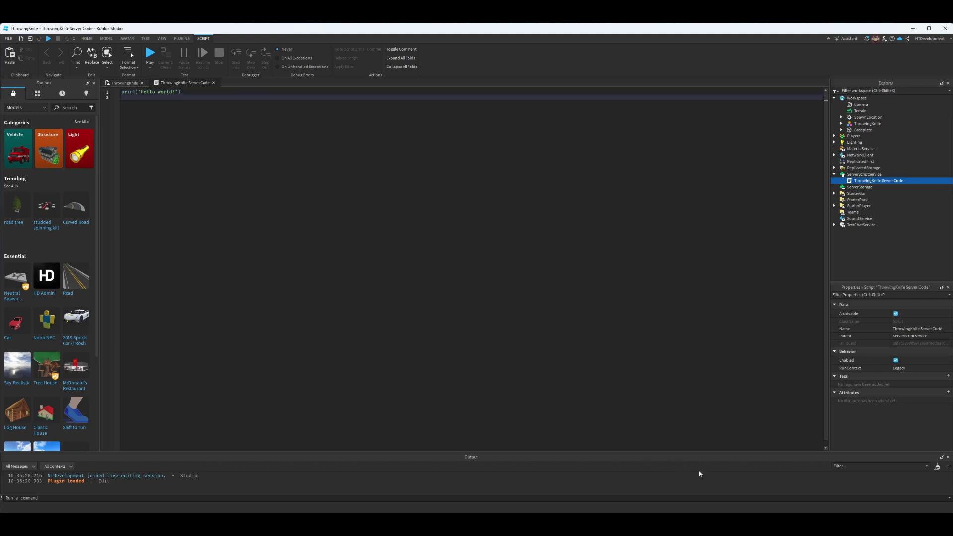
- Switch to Discord and copy the entire contents of ThrowingKnife Server Code.lua from the throwing-knife channel
{"action": "left_click", "coordinate": [661, 522]}
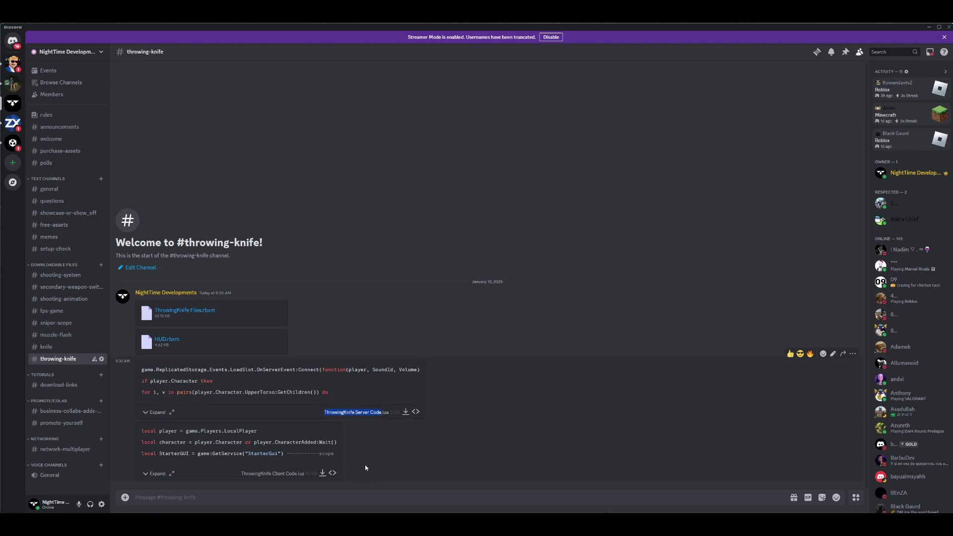
{"action": "left_click", "coordinate": [172, 413]}
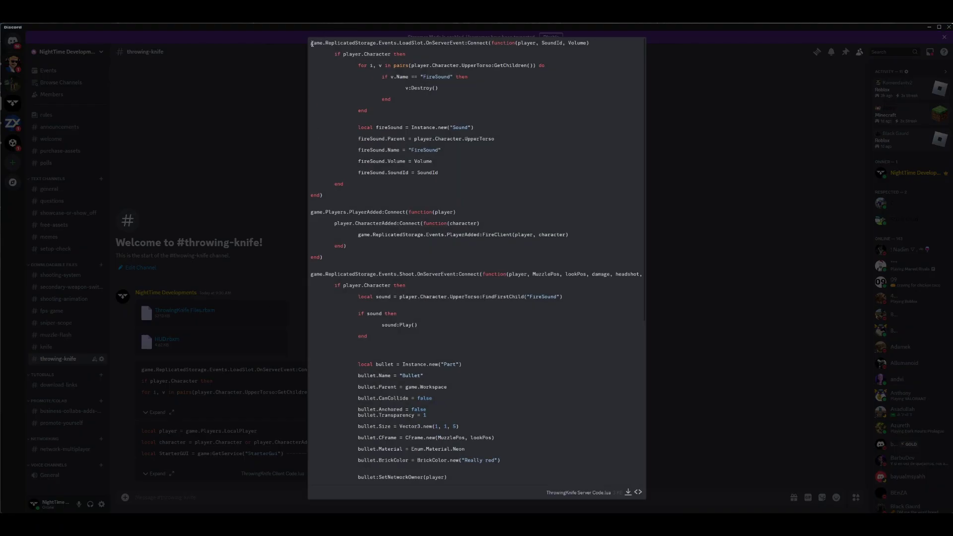
{"action": "left_click_drag", "start_coordinate": [310, 44], "coordinate": [491, 487]}
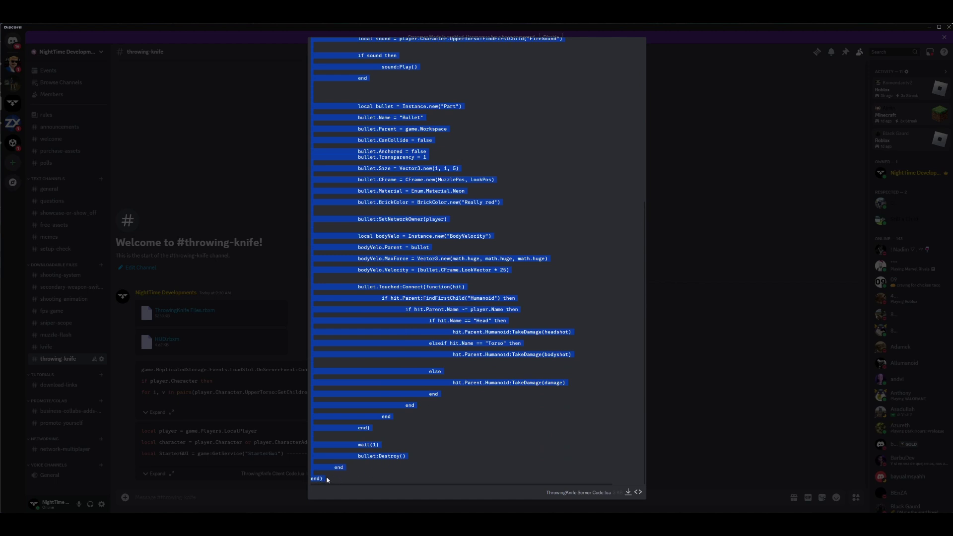
{"action": "left_click", "coordinate": [752, 336]}
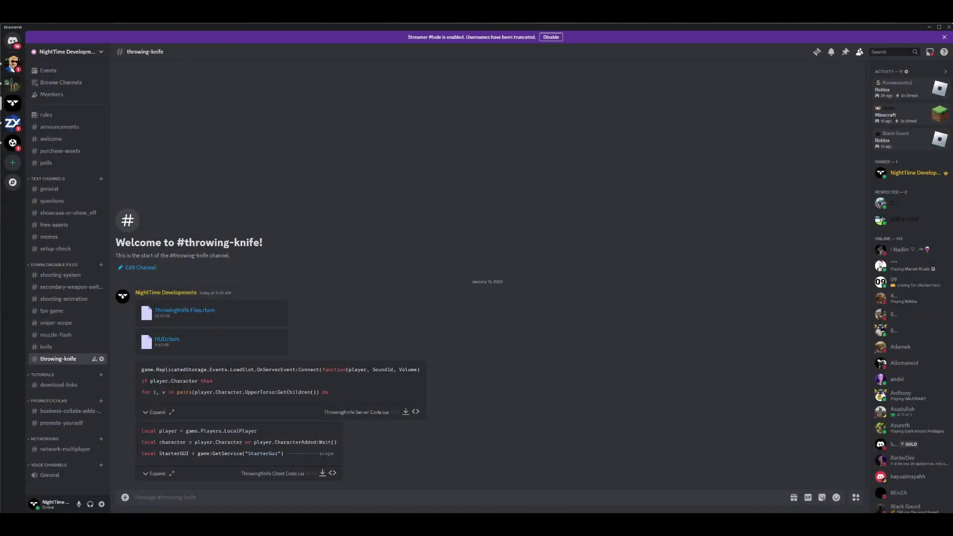
- Switch to Roblox Studio, replace the default code in ThrowingKnife Server Code with the copied server code, and review it
{"action": "key", "text": "alt+Tab"}
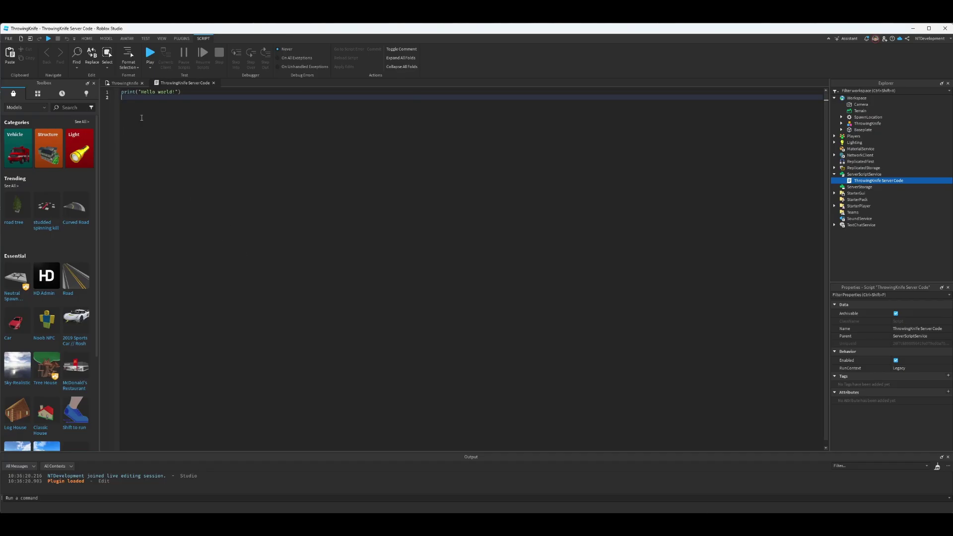
{"action": "left_click_drag", "start_coordinate": [116, 89], "coordinate": [123, 95]}
{"action": "key", "text": "ctrl+v"}
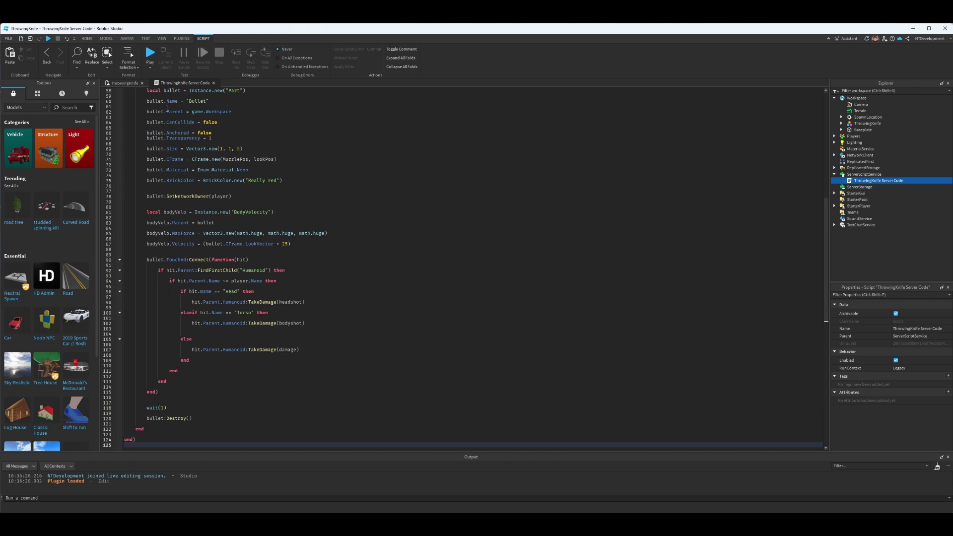
{"action": "scroll", "coordinate": [273, 209], "scroll_direction": "up", "scroll_amount": 15}
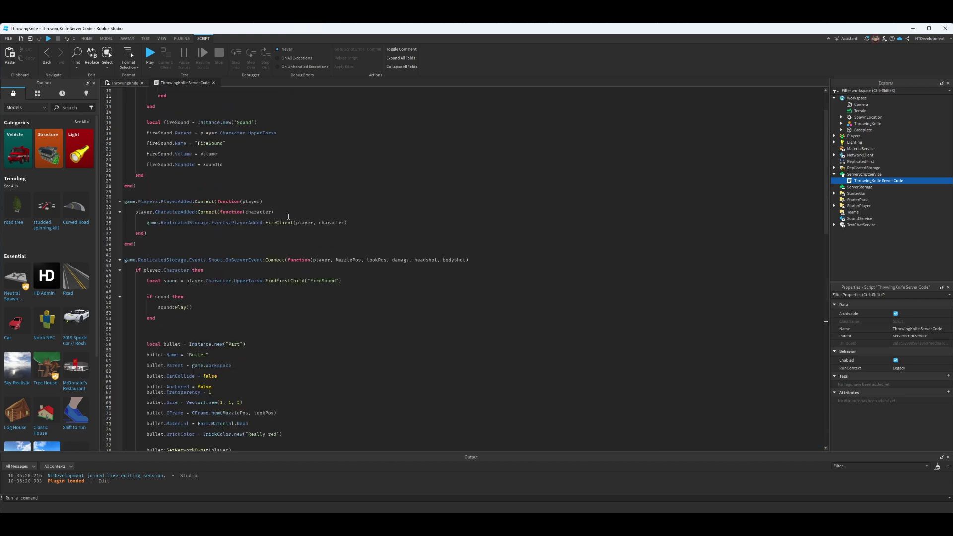
{"action": "scroll", "coordinate": [286, 215], "scroll_direction": "down", "scroll_amount": 20}
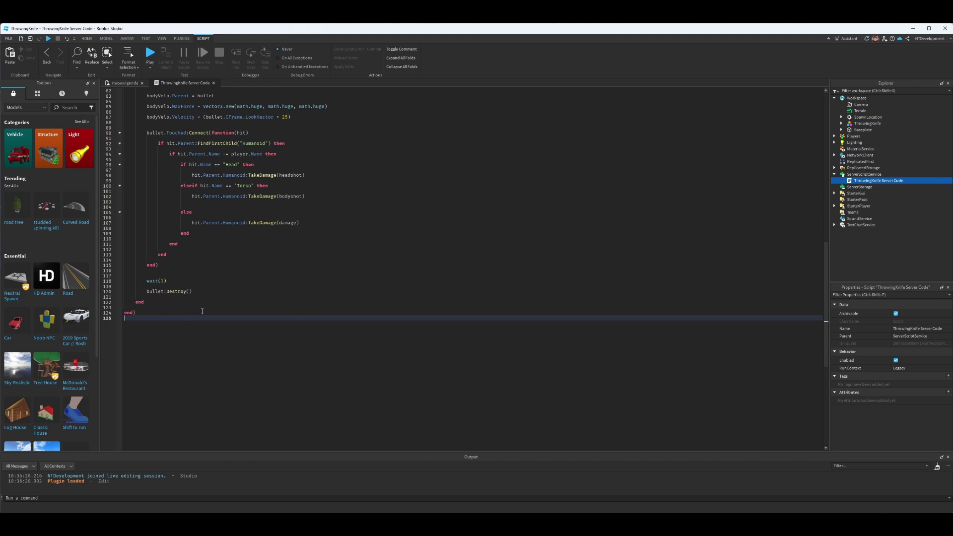
- Switch to Discord and copy the file name "ThrowingKnife Client Code" from the throwing-knife channel
{"action": "left_click", "coordinate": [124, 84]}
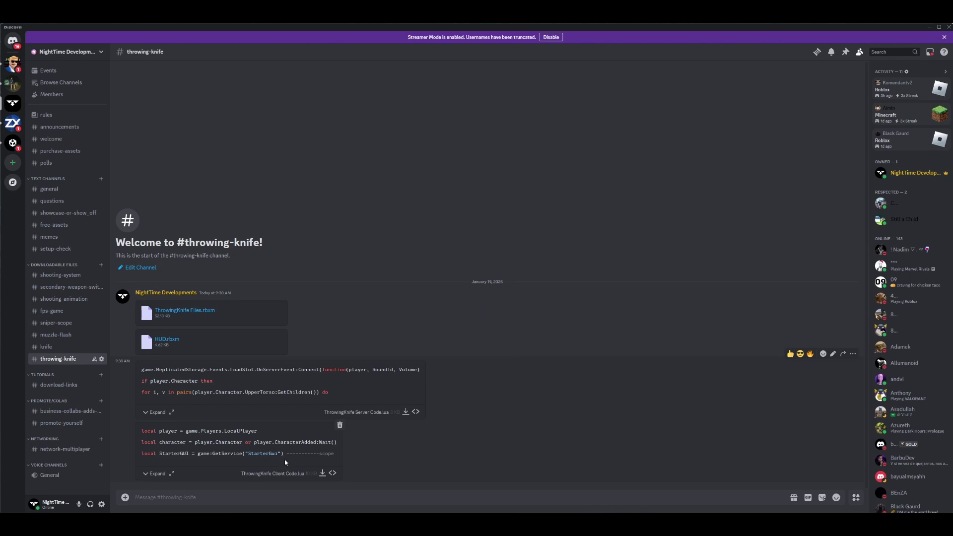
{"action": "left_click_drag", "start_coordinate": [241, 474], "coordinate": [296, 475]}
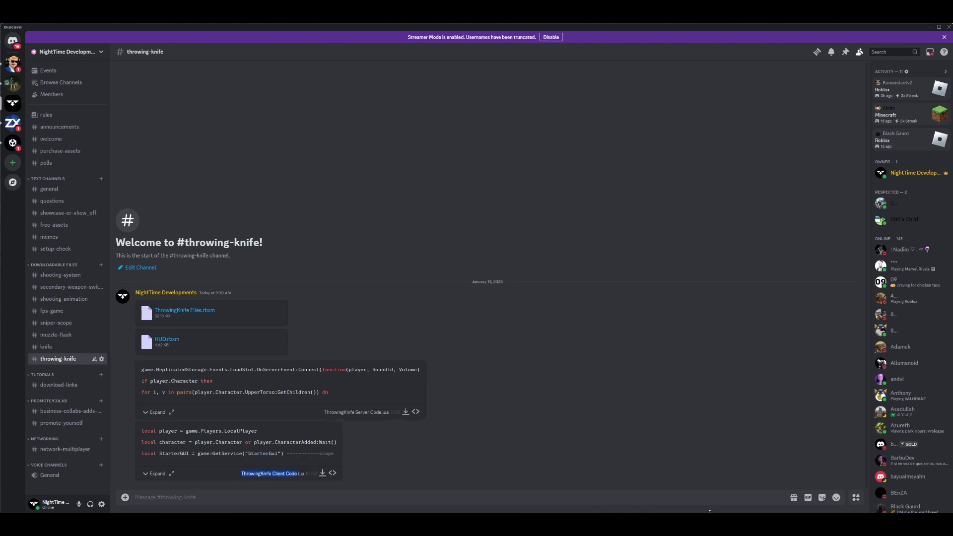
{"action": "key", "text": "alt+Tab"}
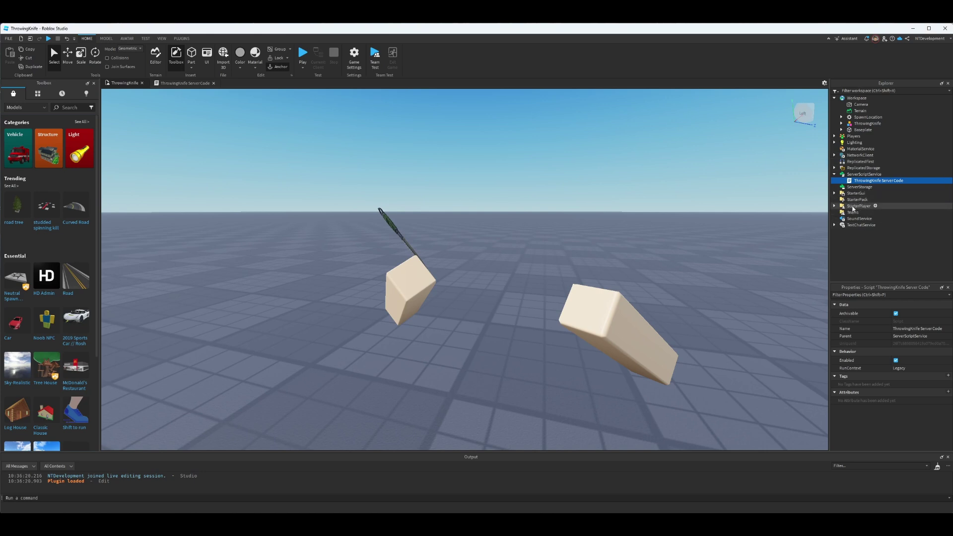
- Add a LocalScript to StarterCharacterScripts under StarterPlayer and rename it "ThrowingKnife Client Code"
{"action": "left_click", "coordinate": [834, 206]}
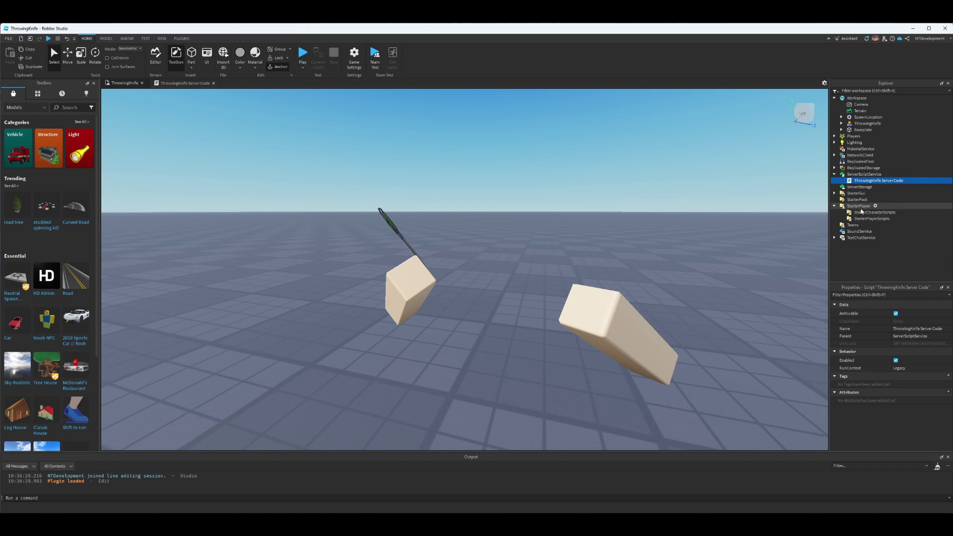
{"action": "left_click", "coordinate": [901, 212]}
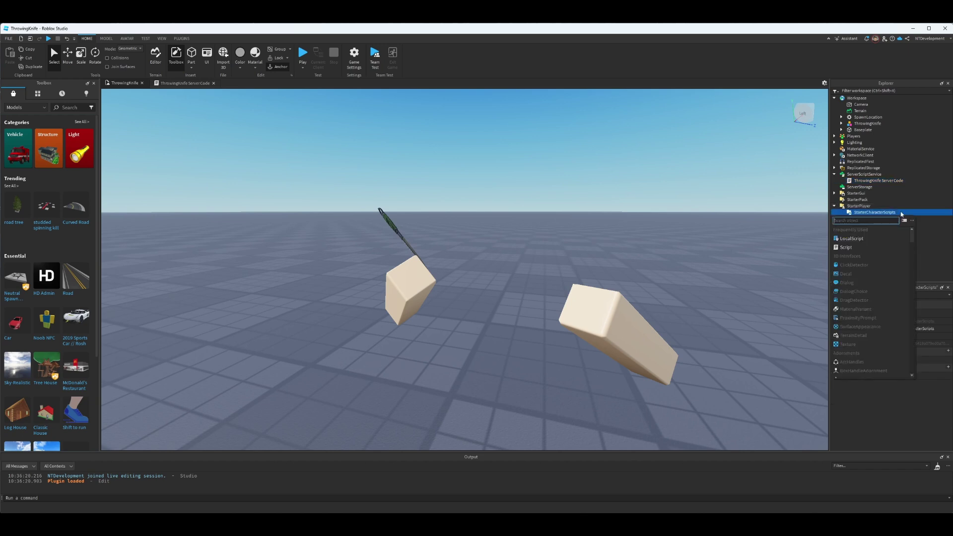
{"action": "left_click", "coordinate": [859, 238]}
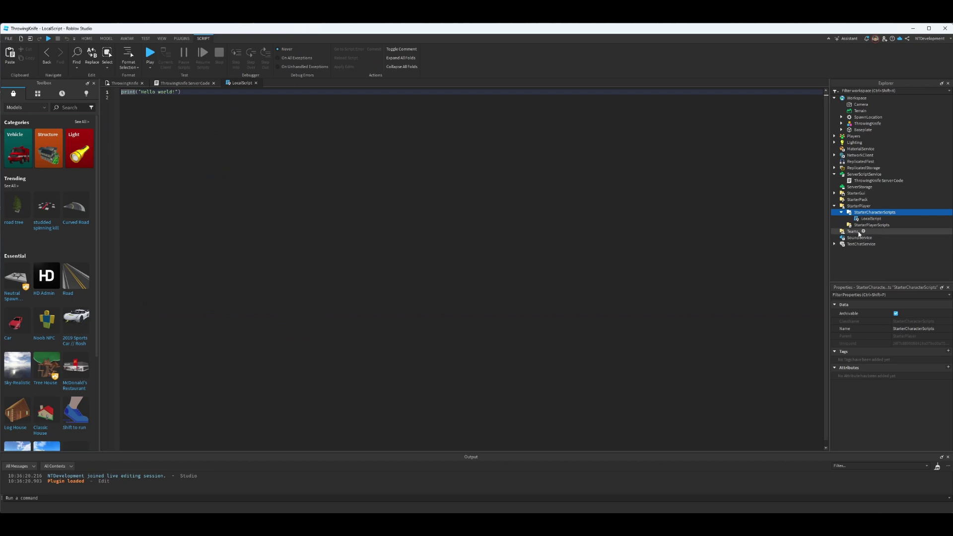
{"action": "left_click", "coordinate": [868, 220]}
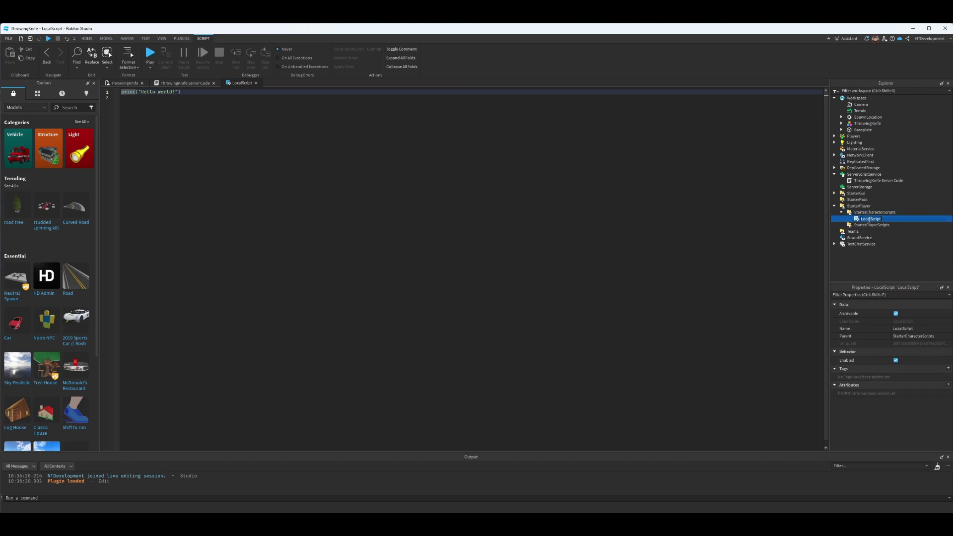
{"action": "type", "text": "ThrowingKnife Client Code"}
{"action": "left_click", "coordinate": [764, 248]}
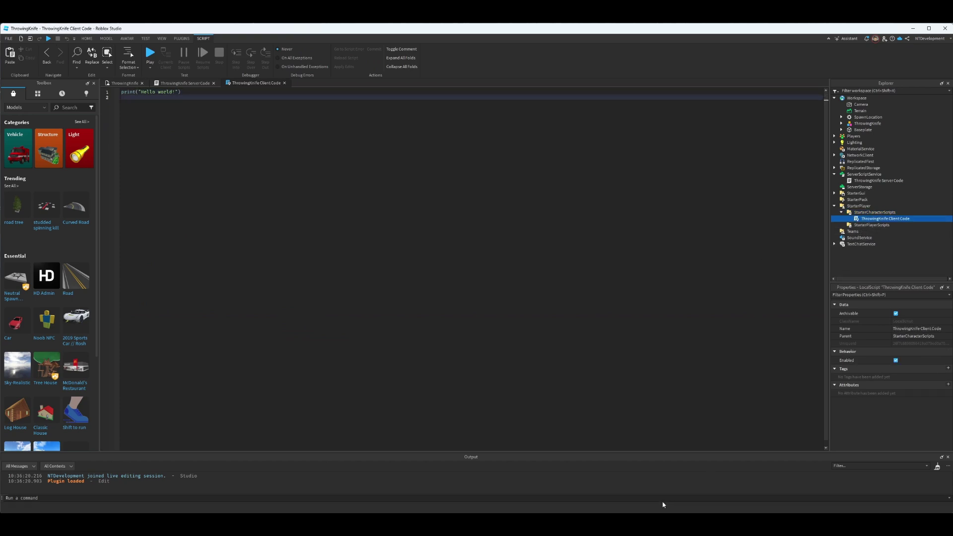
- Switch to Discord and copy the entire contents of ThrowingKnife Client Code.lua from the throwing-knife channel
{"action": "left_click", "coordinate": [656, 521]}
{"action": "left_click", "coordinate": [173, 475]}
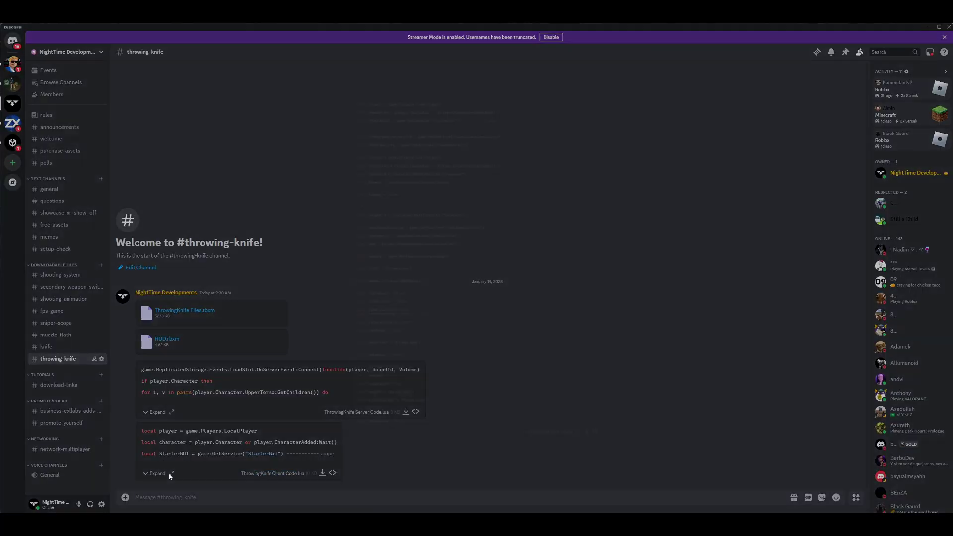
{"action": "left_click_drag", "start_coordinate": [308, 46], "coordinate": [413, 491]}
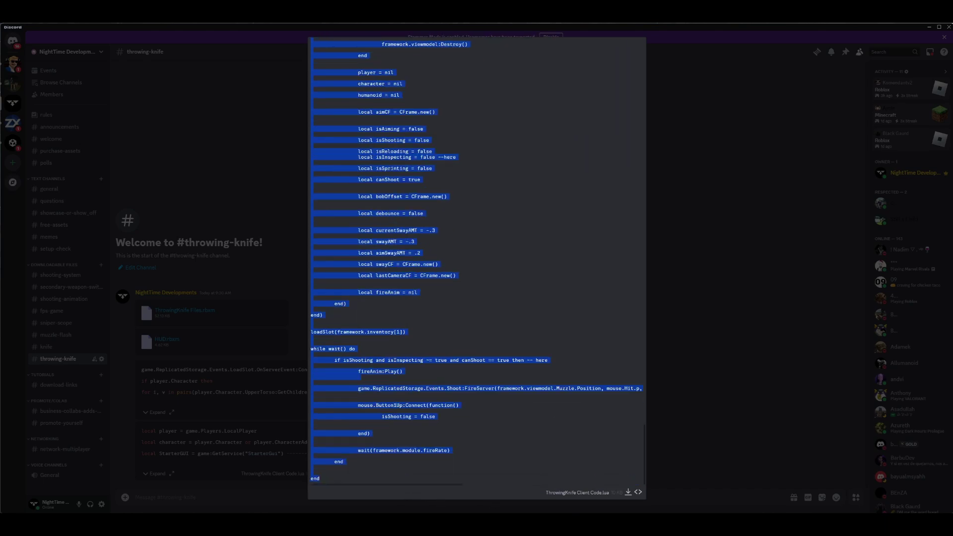
- Switch to Roblox Studio, replace the default code in ThrowingKnife Client Code with the copied client code, and review it
{"action": "key", "text": "alt+Tab"}
{"action": "left_click_drag", "start_coordinate": [122, 101], "coordinate": [119, 92]}
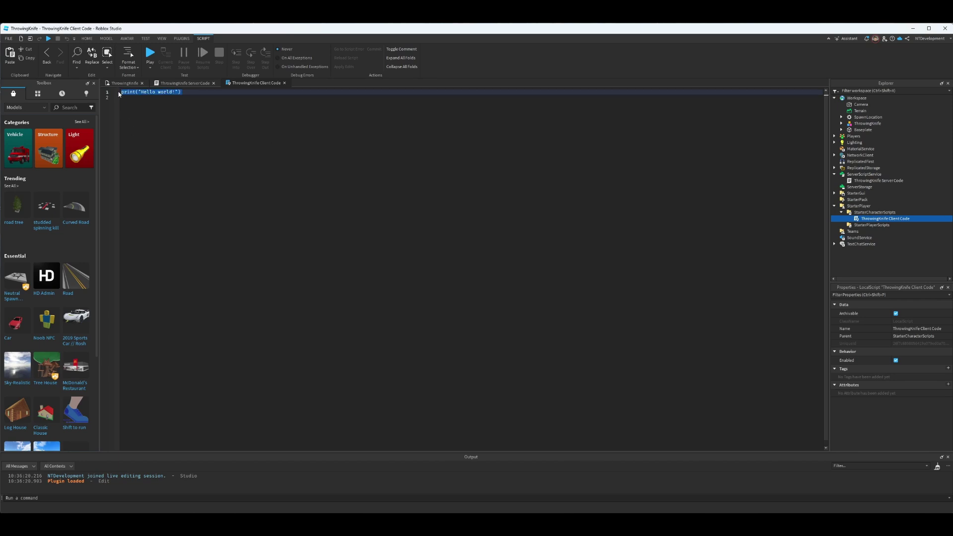
{"action": "key", "text": "ctrl+v"}
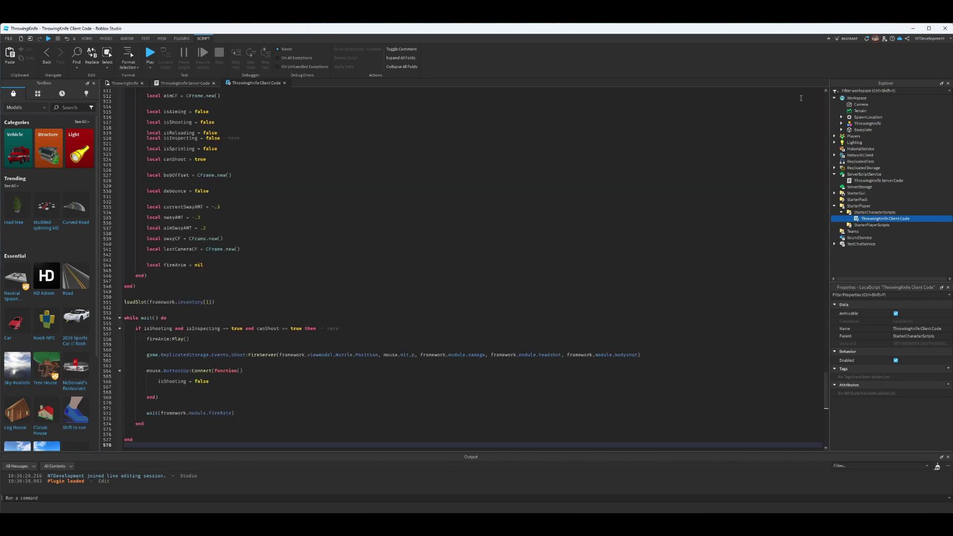
{"action": "left_click", "coordinate": [827, 101]}
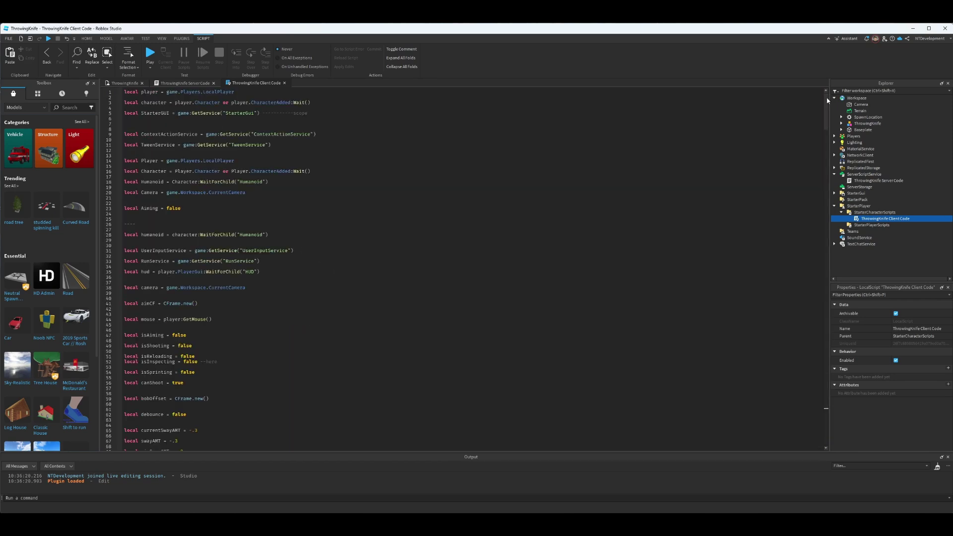
{"action": "left_click", "coordinate": [827, 442]}
{"action": "scroll", "coordinate": [333, 254], "scroll_direction": "up", "scroll_amount": 5}
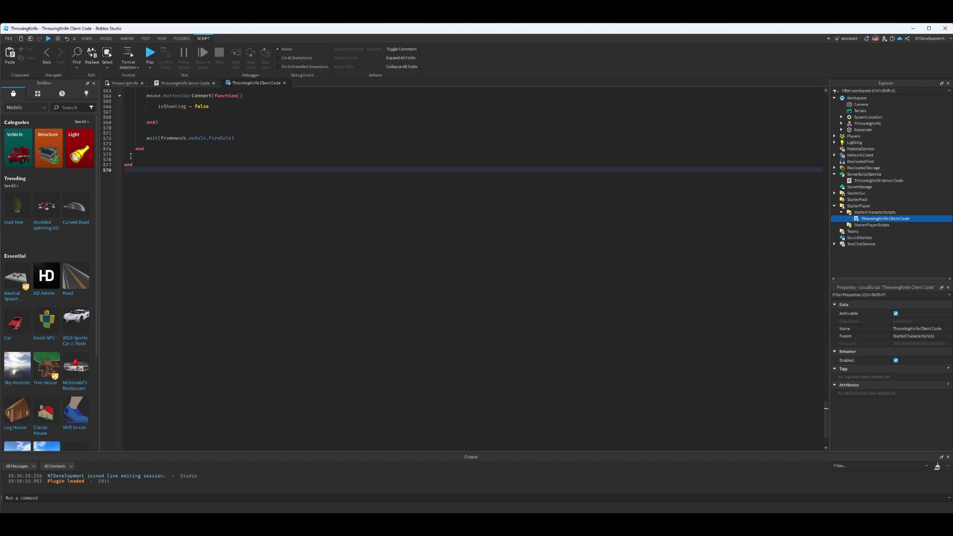
{"action": "scroll", "coordinate": [208, 199], "scroll_direction": "up", "scroll_amount": 12}
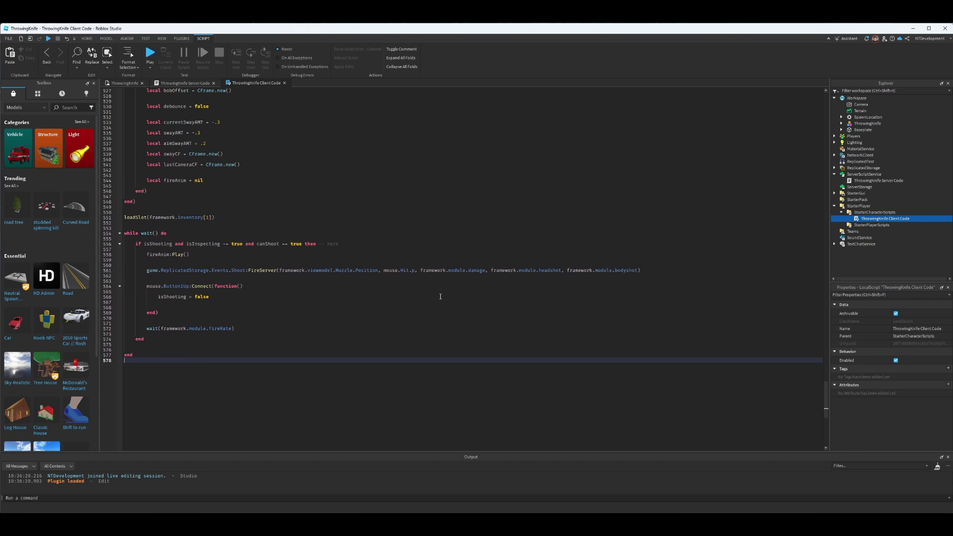
- Collapse StarterPlayer and ServerScriptService in the Explorer and expand ReplicatedStorage
{"action": "left_click", "coordinate": [834, 207]}
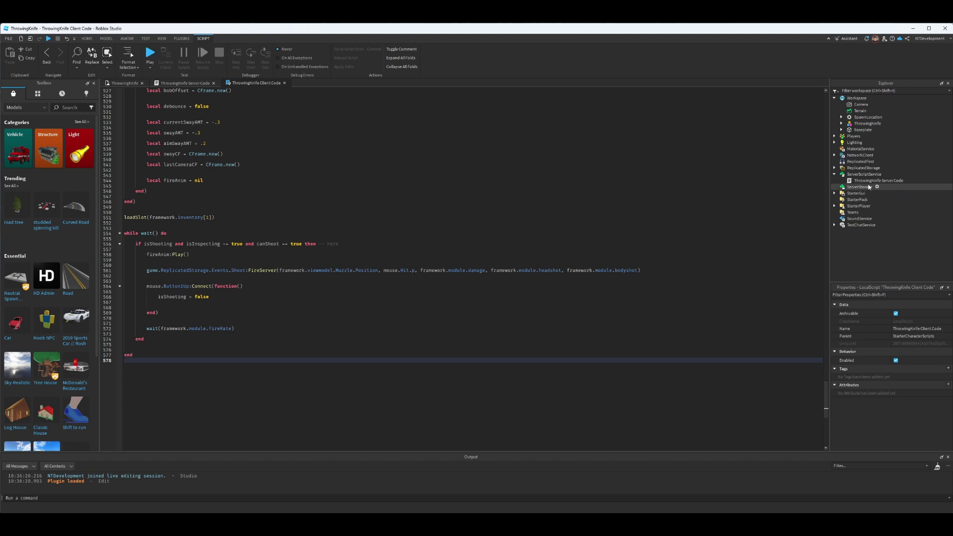
{"action": "left_click", "coordinate": [835, 174]}
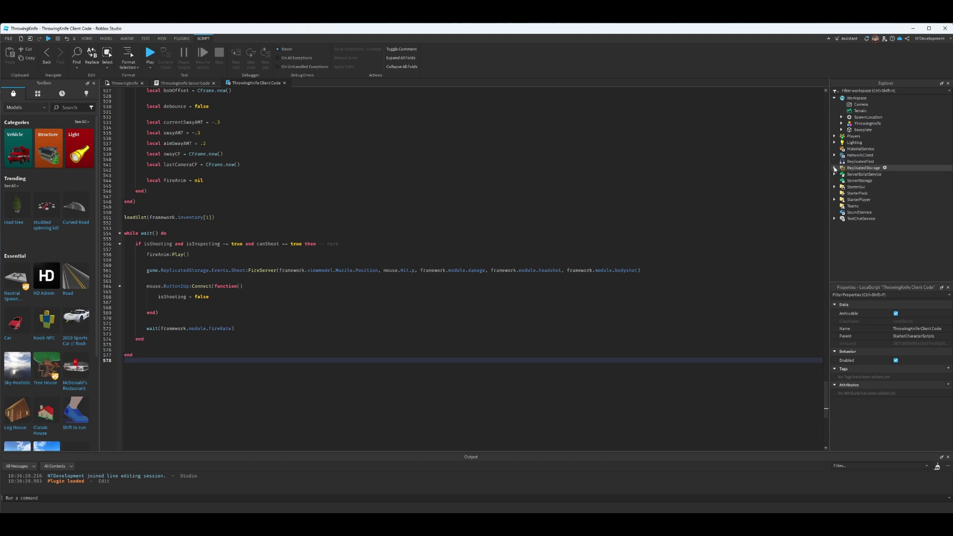
{"action": "left_click", "coordinate": [834, 168]}
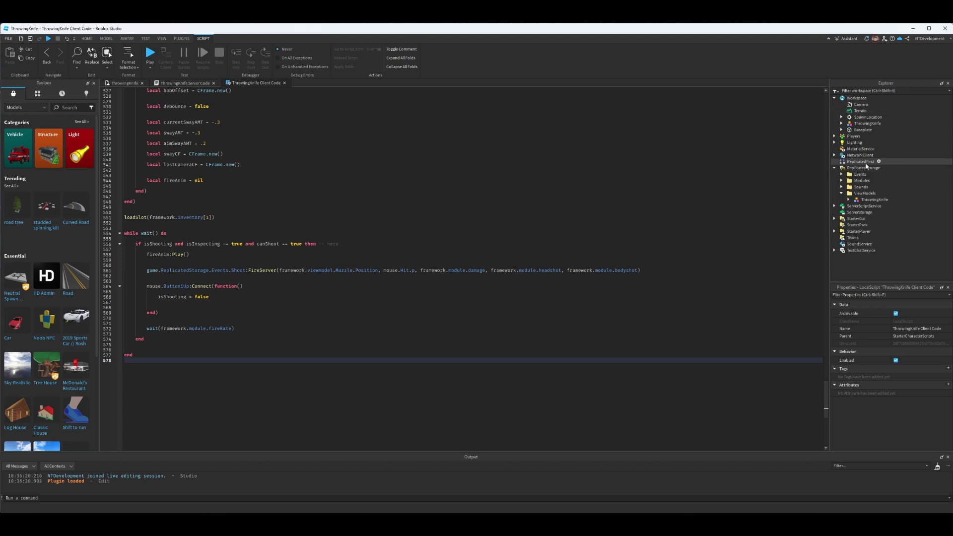
- Open the ThrowingKnife module script in ReplicatedStorage's Modules folder, examine its settings, and return to the 3D viewport with ReplicatedStorage collapsed
{"action": "left_click", "coordinate": [841, 181]}
{"action": "double_click", "coordinate": [873, 187]}
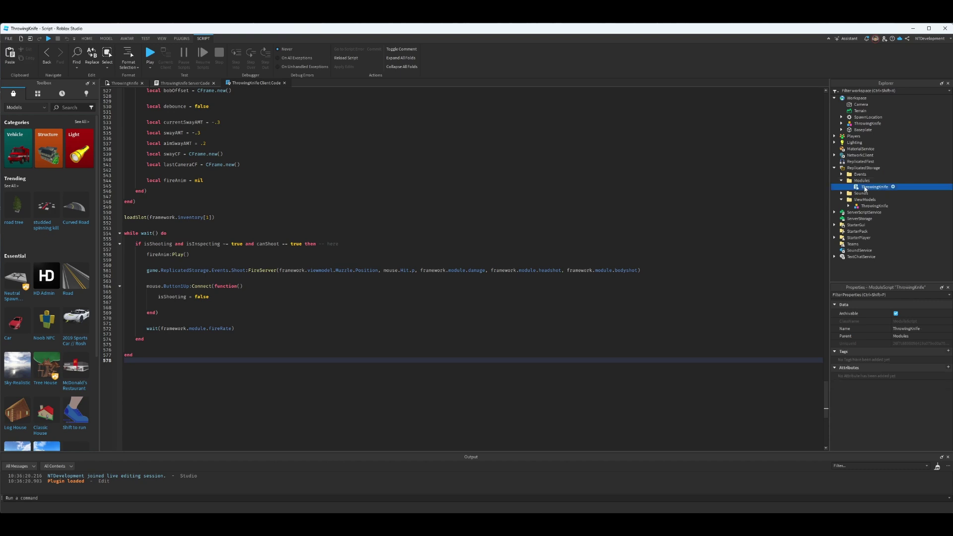
{"action": "left_click", "coordinate": [487, 209]}
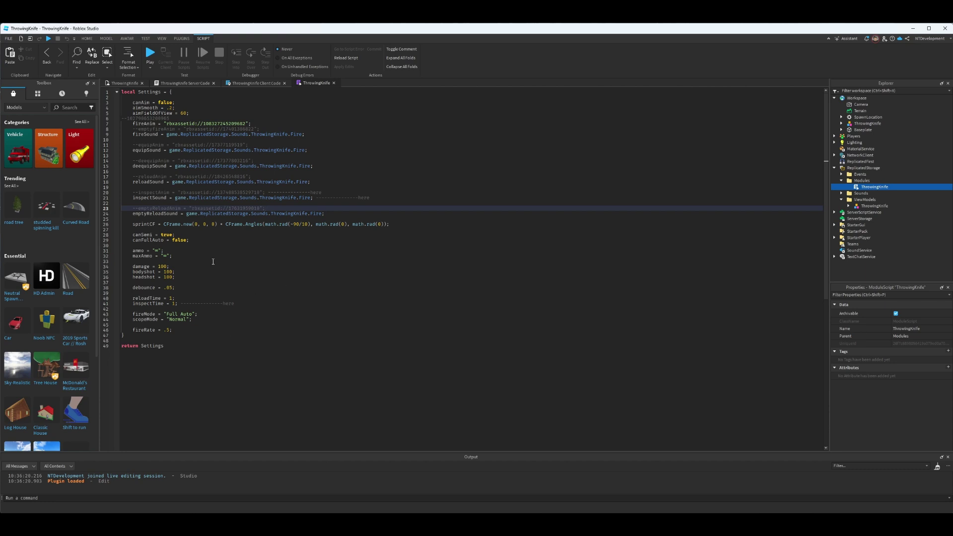
{"action": "left_click", "coordinate": [128, 82]}
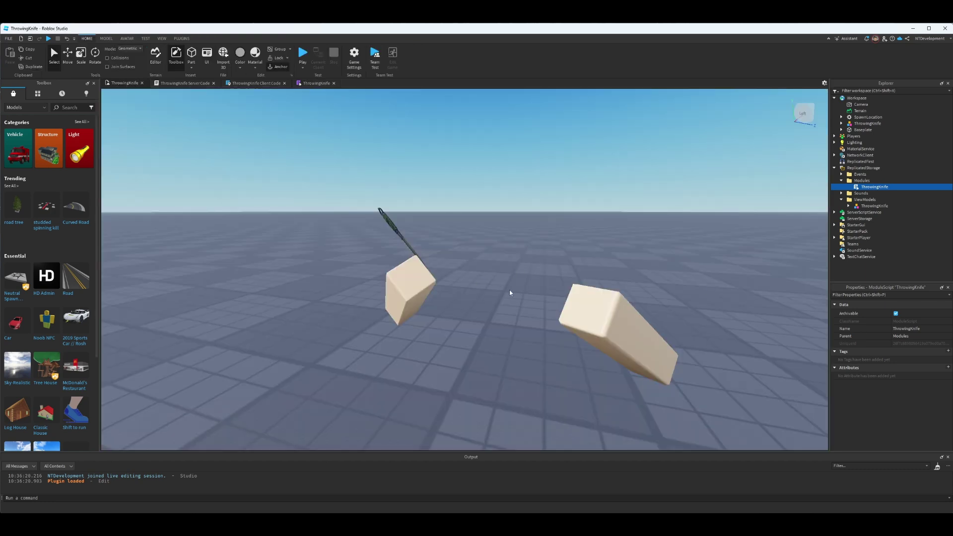
{"action": "left_click", "coordinate": [835, 168]}
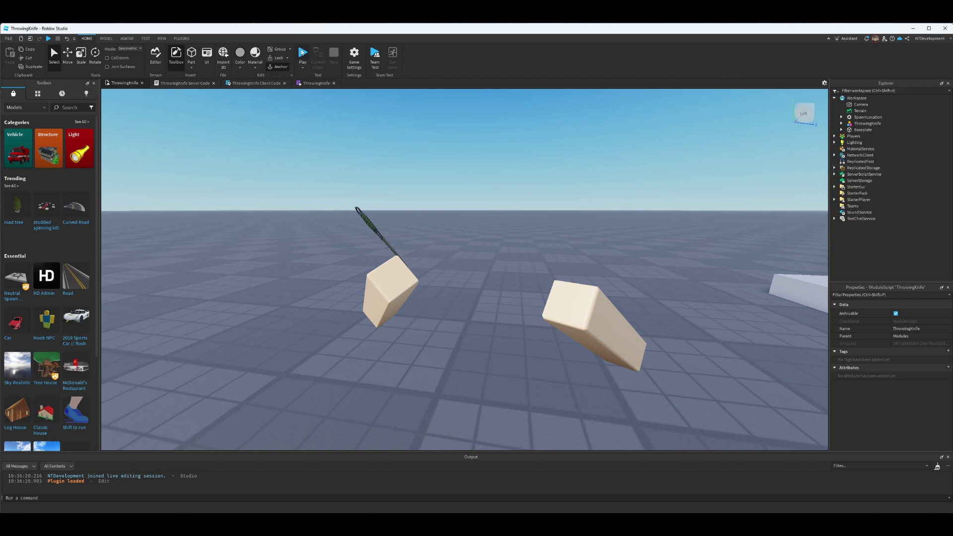
- Playtest the place, walking around in first person and clicking once to check the throwing knife view model, and stop the test
{"action": "key", "text": "F5"}
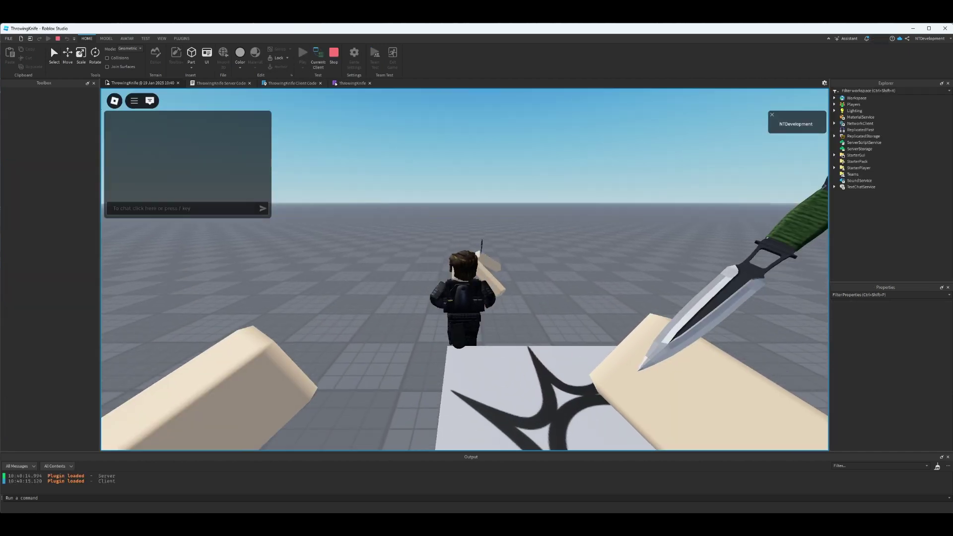
{"action": "key", "text": "w"}
{"action": "scroll", "coordinate": [464, 269], "scroll_direction": "up", "scroll_amount": 6}
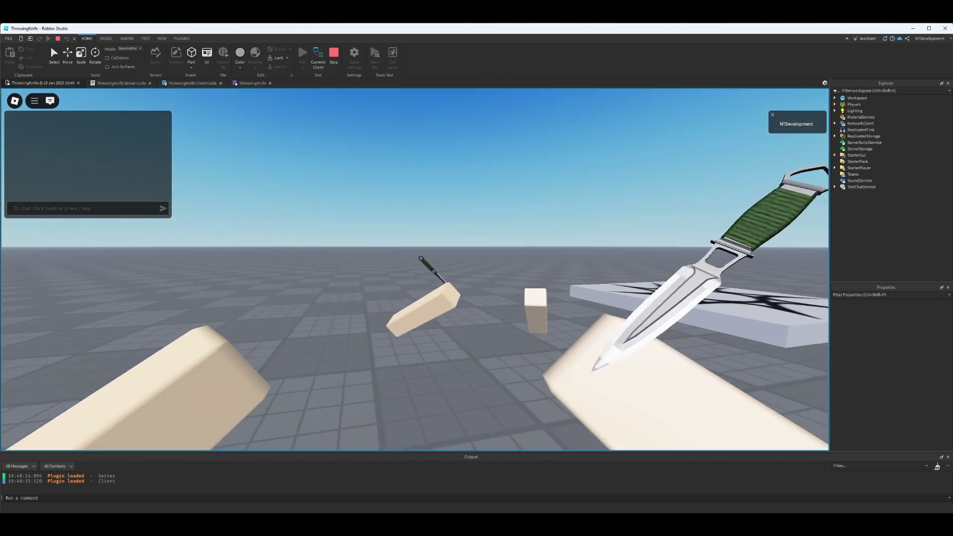
{"action": "key", "text": "d"}
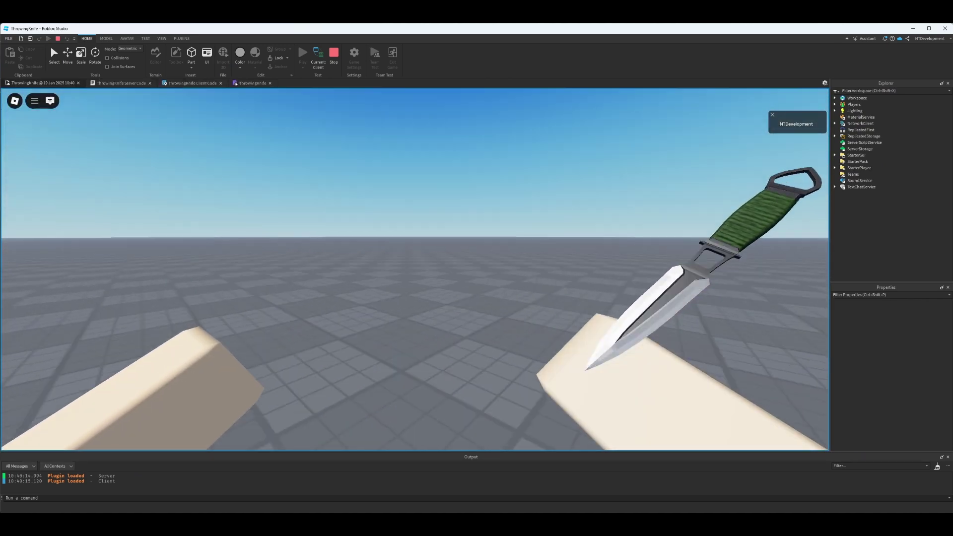
{"action": "left_click", "coordinate": [415, 269]}
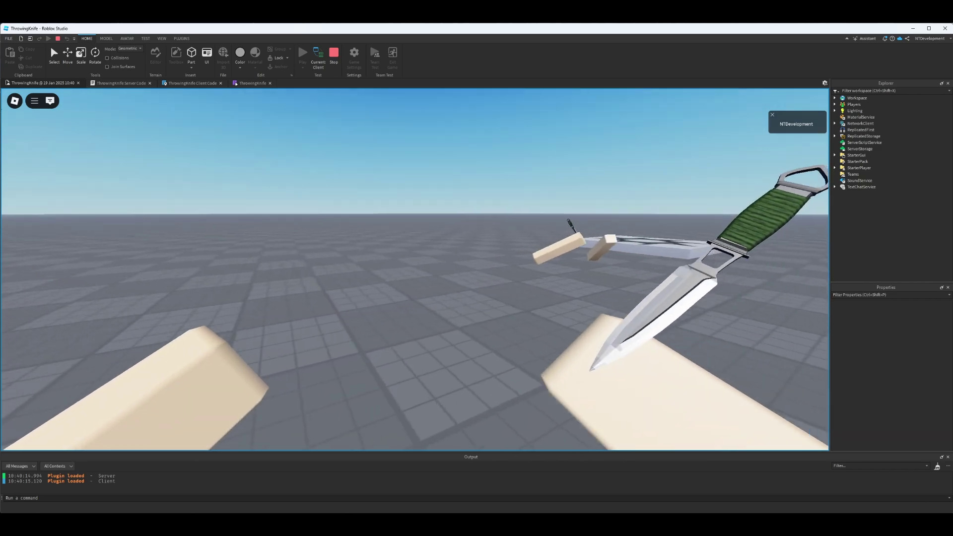
{"action": "key", "text": "s"}
{"action": "key", "text": "w"}
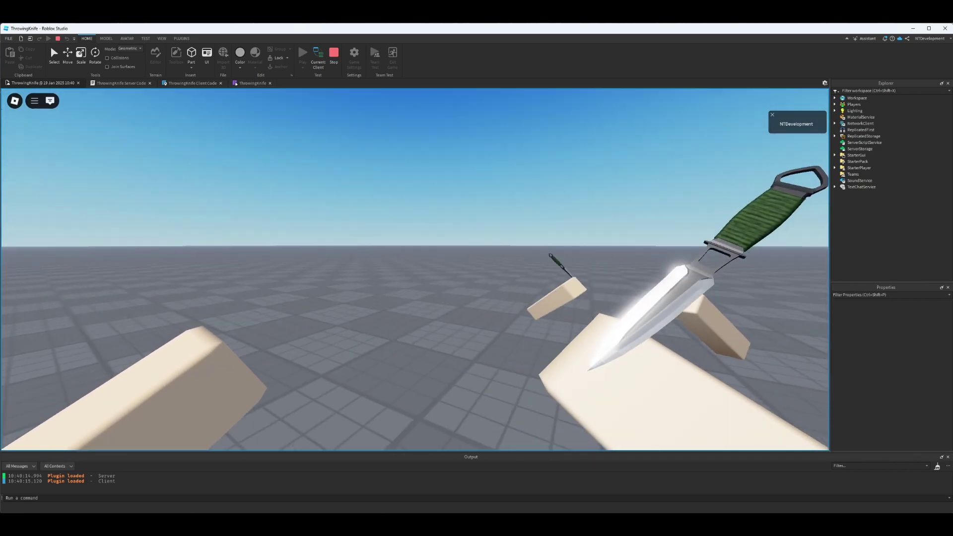
{"action": "key", "text": "d"}
{"action": "key", "text": "s"}
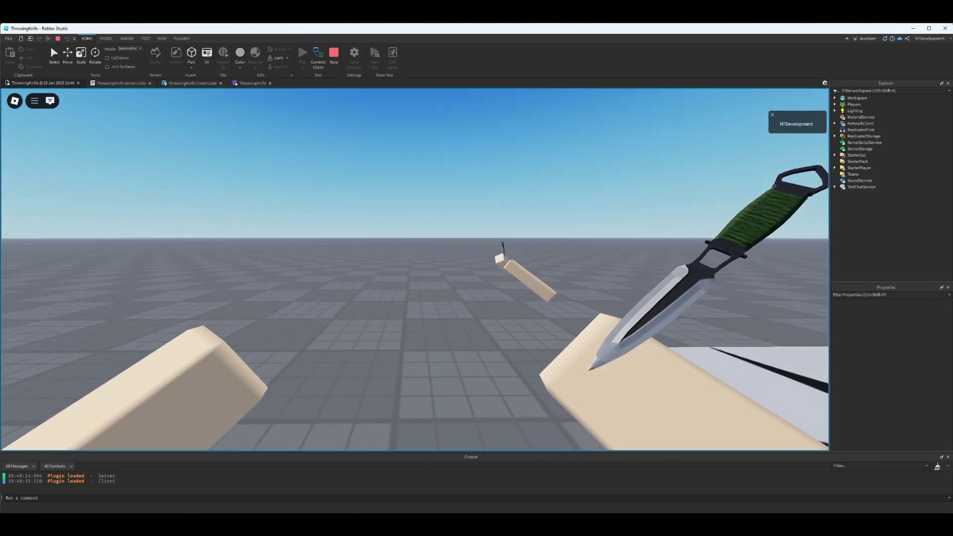
{"action": "key", "text": "a"}
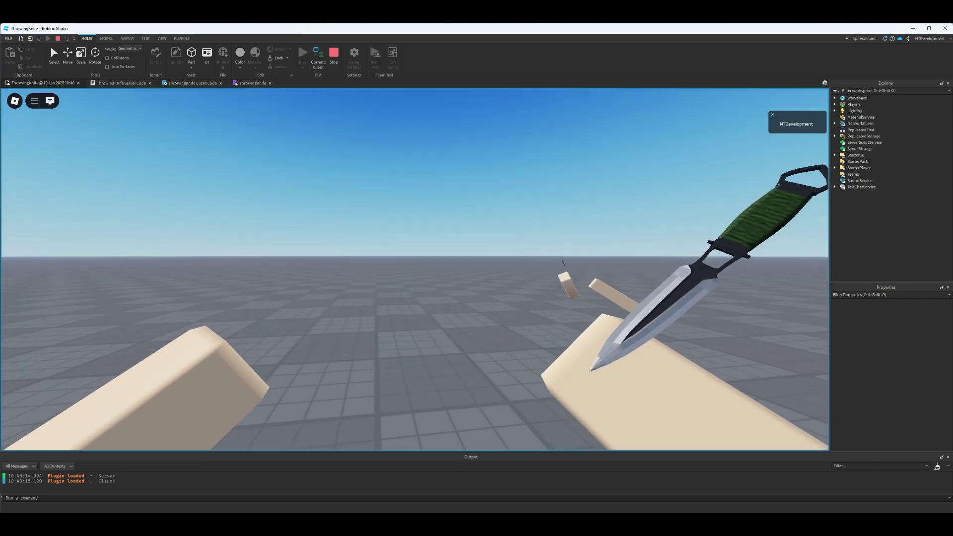
{"action": "key", "text": "Escape"}
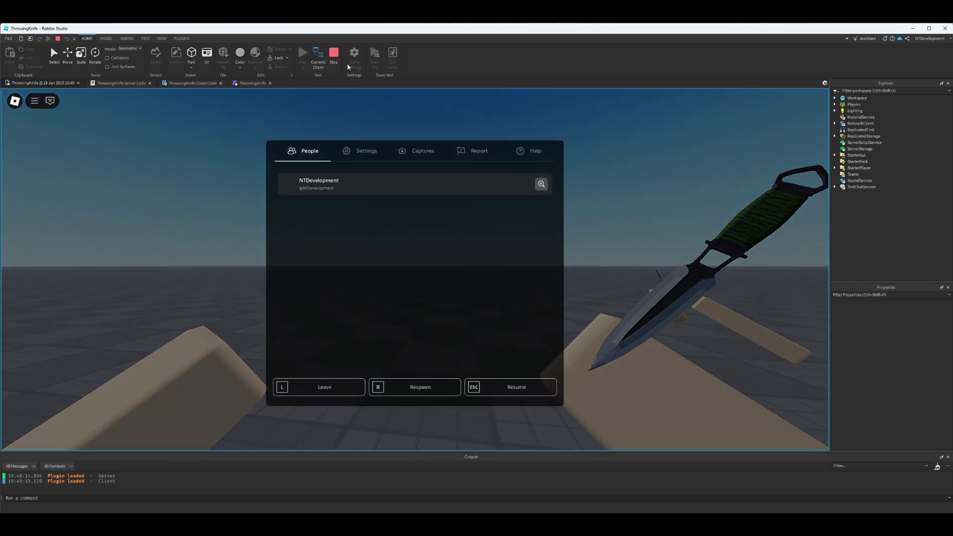
{"action": "left_click", "coordinate": [336, 59]}
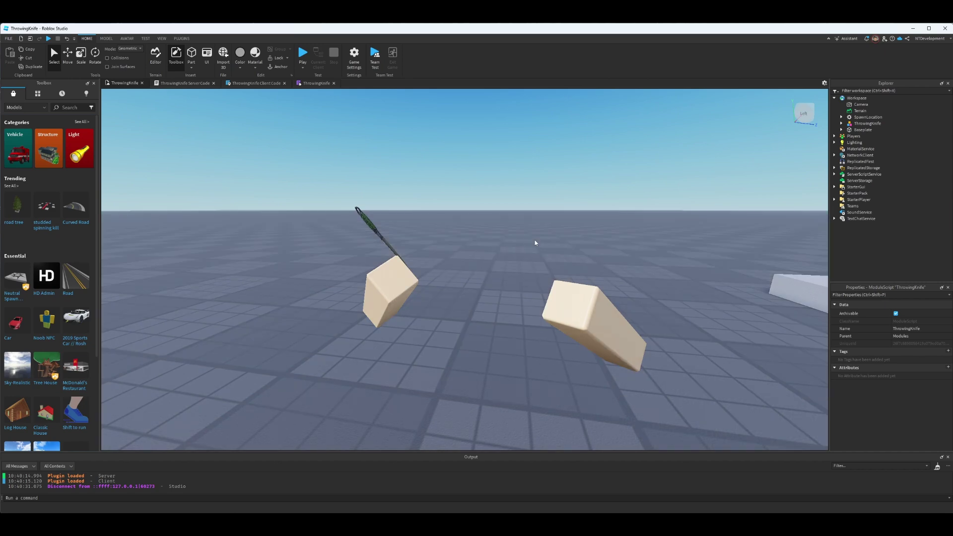
- Open the Animation Editor for the ThrowingKnife model in Workspace and name the new animation ThrowAnim
{"action": "key", "text": "d"}
{"action": "right_click_drag", "start_coordinate": [571, 244], "coordinate": [570, 245]}
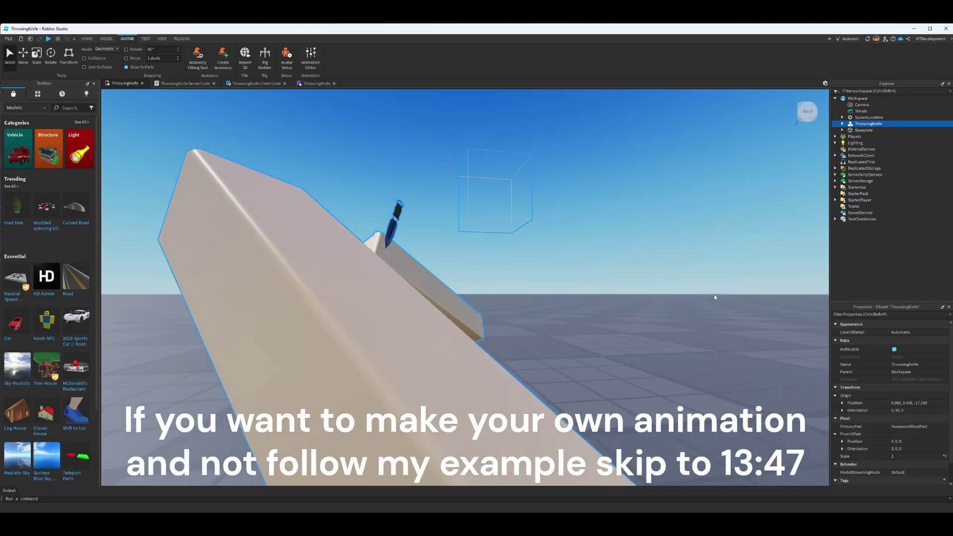
{"action": "right_click_drag", "start_coordinate": [714, 297], "coordinate": [714, 295]}
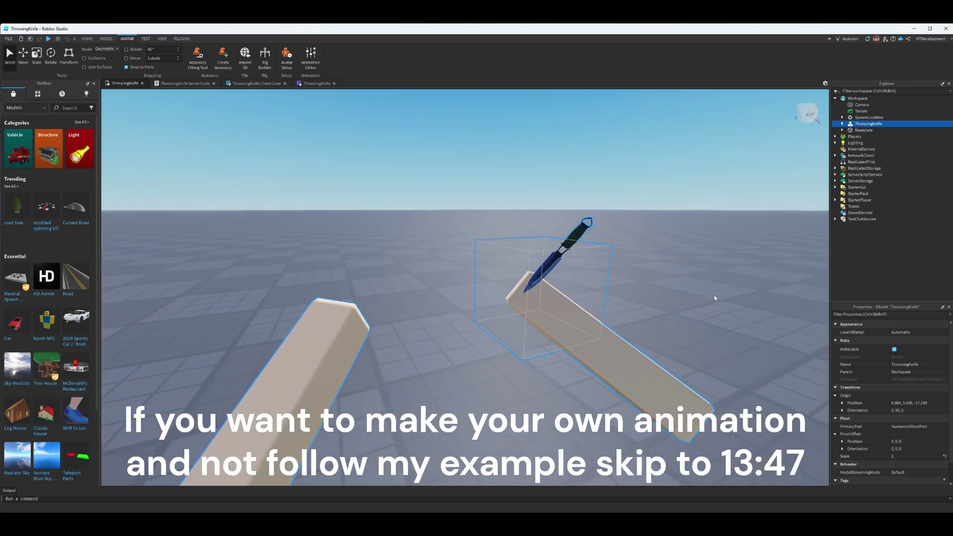
{"action": "left_click", "coordinate": [312, 57]}
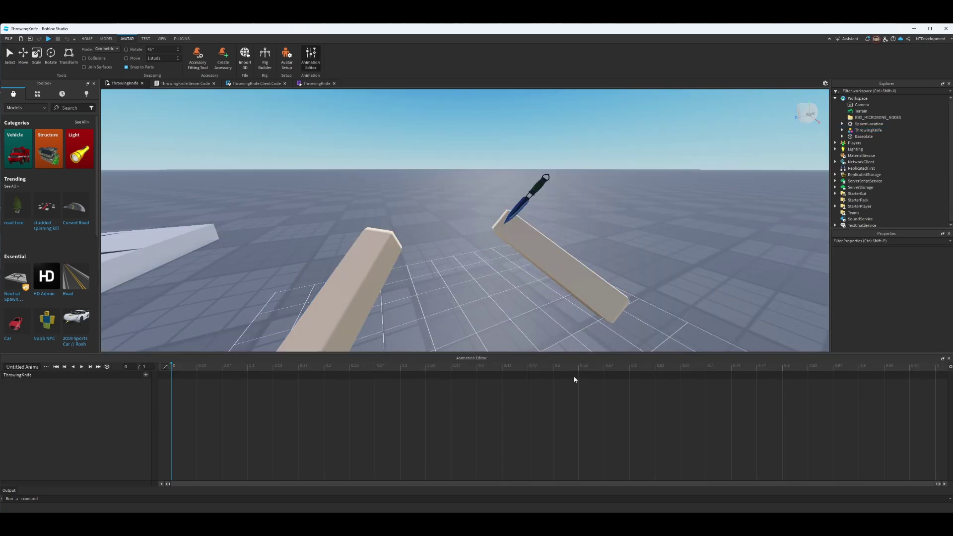
{"action": "left_click", "coordinate": [548, 250]}
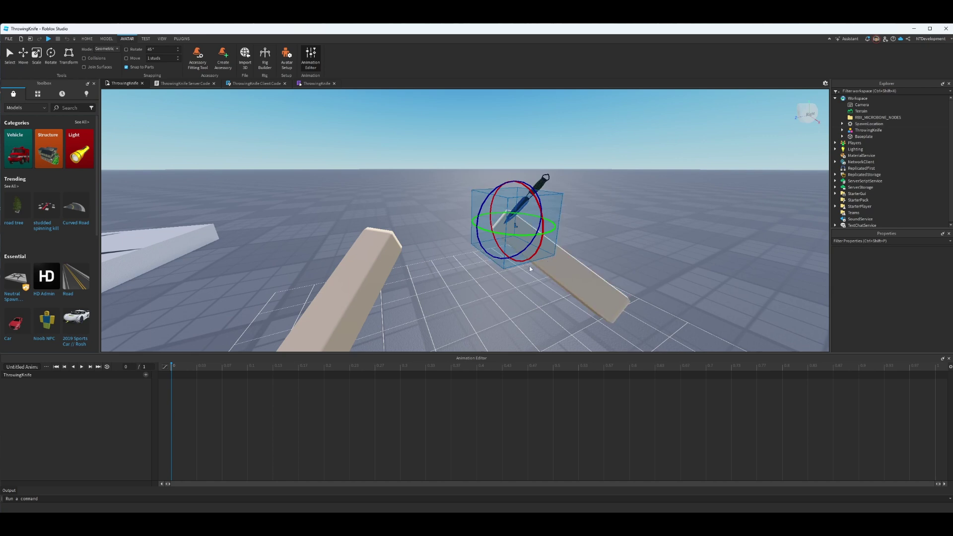
{"action": "double_click", "coordinate": [21, 367]}
{"action": "key", "text": "ctrl+a"}
{"action": "type", "text": "T"}
{"action": "key", "text": "Return"}
- Add tracks for all body parts of the ThrowingKnife rig to the animation and select the Knife track
{"action": "left_click", "coordinate": [145, 375]}
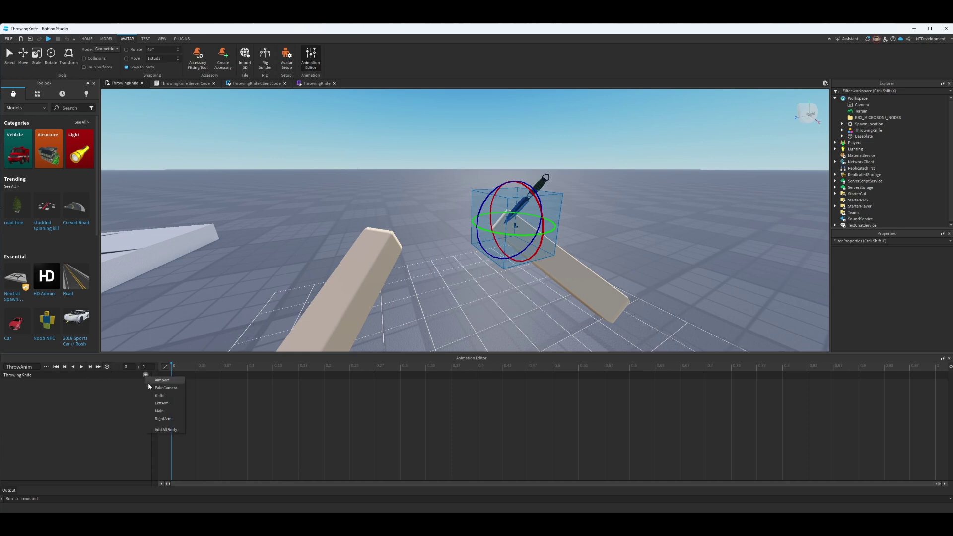
{"action": "left_click", "coordinate": [163, 430]}
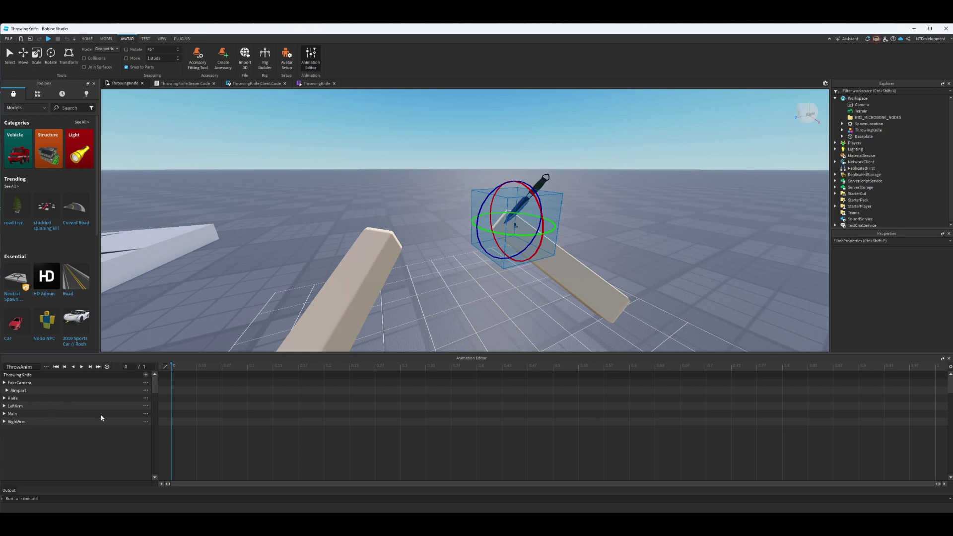
{"action": "left_click", "coordinate": [13, 399]}
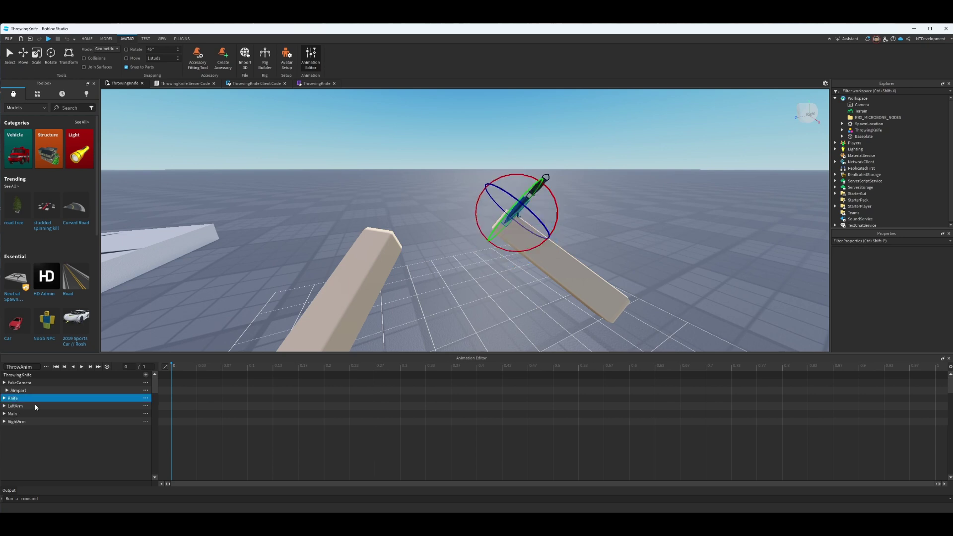
{"action": "right_click_drag", "start_coordinate": [335, 298], "coordinate": [337, 349]}
{"action": "key", "text": "w"}
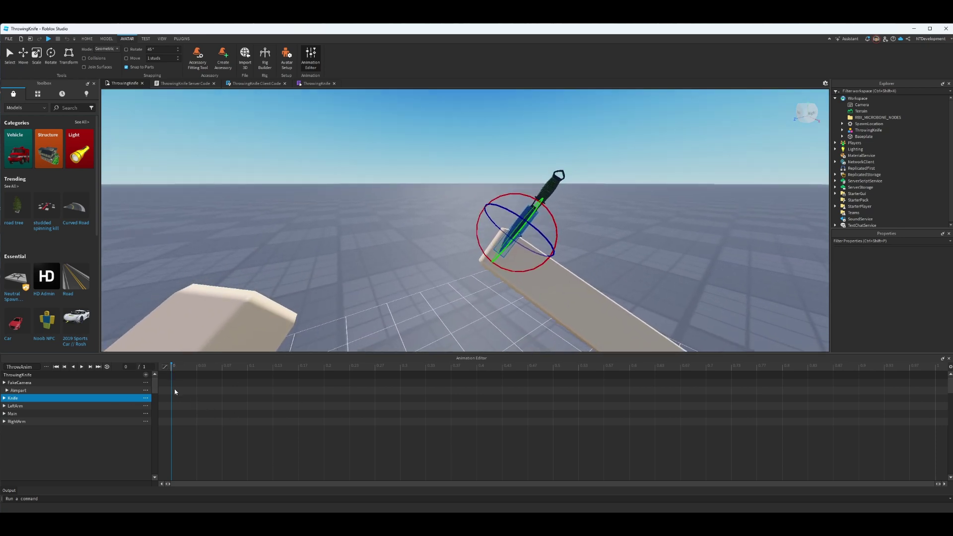
- At 0.07 on the timeline, select the RightArm and Knife tracks and rotate both parts to start the throw's wind-up pose
{"action": "left_click", "coordinate": [222, 368]}
{"action": "left_click", "coordinate": [25, 423]}
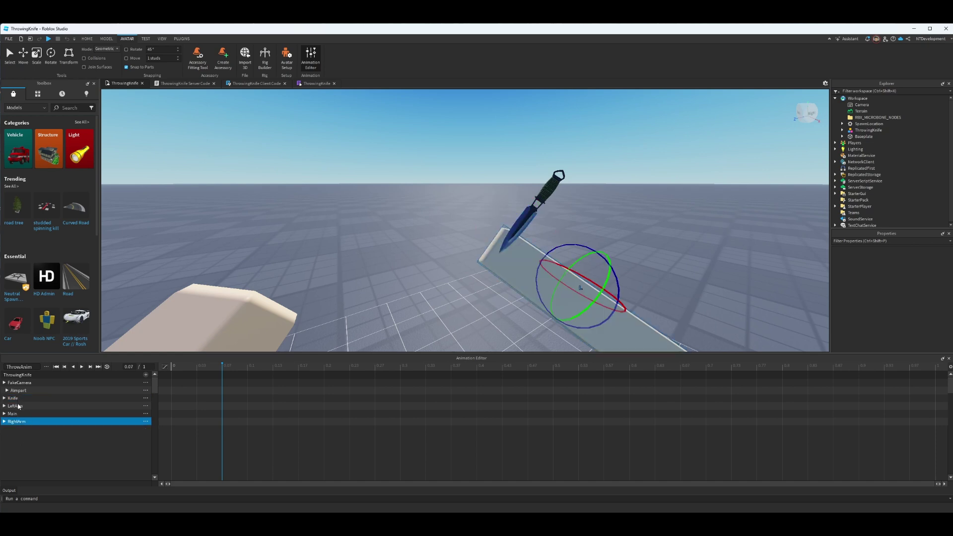
{"action": "left_click", "coordinate": [25, 399], "text": "ctrl"}
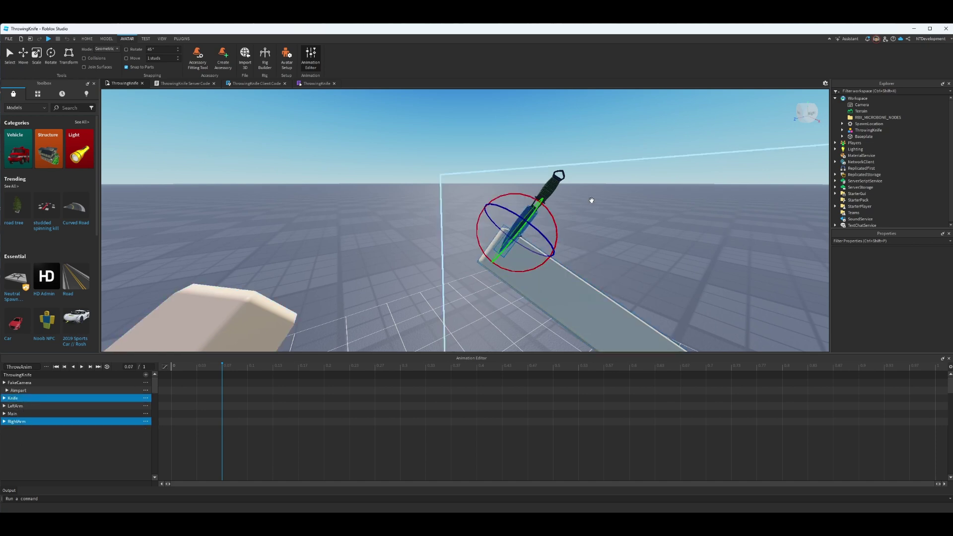
{"action": "key", "text": "d"}
{"action": "right_click_drag", "start_coordinate": [595, 227], "coordinate": [562, 234]}
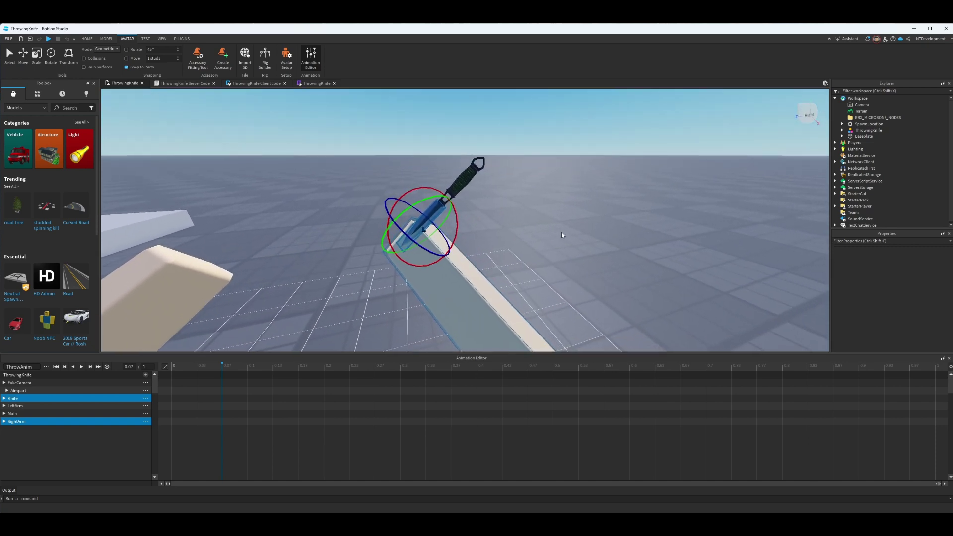
{"action": "left_click_drag", "start_coordinate": [447, 250], "coordinate": [446, 252]}
{"action": "left_click_drag", "start_coordinate": [464, 218], "coordinate": [488, 242]}
- Move the right arm and knife into a raised wind-up position at the 0.07 keyframe
{"action": "left_click", "coordinate": [23, 53]}
{"action": "left_click_drag", "start_coordinate": [470, 215], "coordinate": [426, 190]}
{"action": "left_click_drag", "start_coordinate": [484, 201], "coordinate": [498, 196]}
{"action": "mouse_move", "coordinate": [439, 192]}
{"action": "left_mouse_down"}
{"action": "mouse_move", "coordinate": [462, 205]}
{"action": "mouse_move", "coordinate": [447, 198]}
{"action": "left_mouse_up"}
{"action": "right_click_drag", "start_coordinate": [534, 246], "coordinate": [534, 246]}
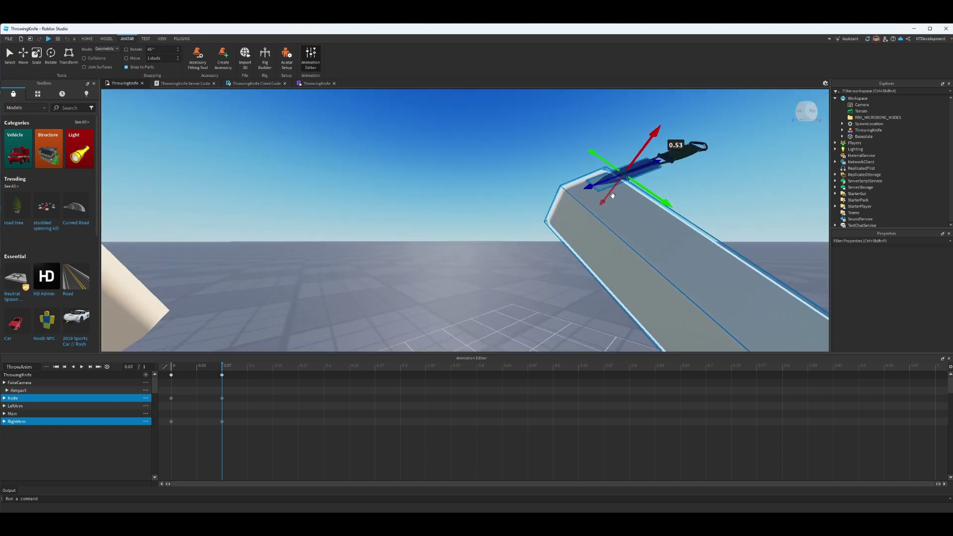
{"action": "left_click_drag", "start_coordinate": [602, 188], "coordinate": [577, 195]}
{"action": "right_click_drag", "start_coordinate": [478, 231], "coordinate": [478, 230]}
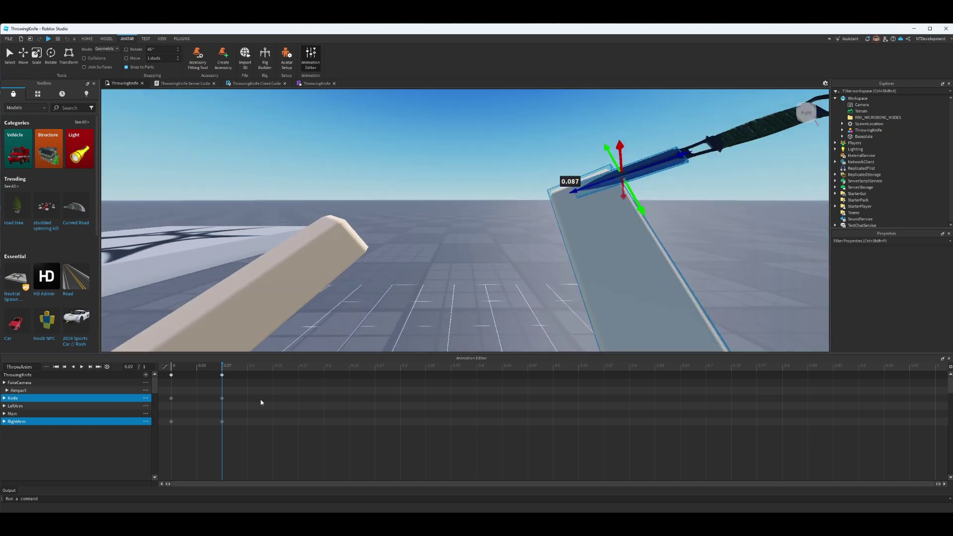
- At 0.13 on the timeline, reselect the Knife and RightArm tracks and rotate both parts down into the throwing pose
{"action": "left_click", "coordinate": [274, 370]}
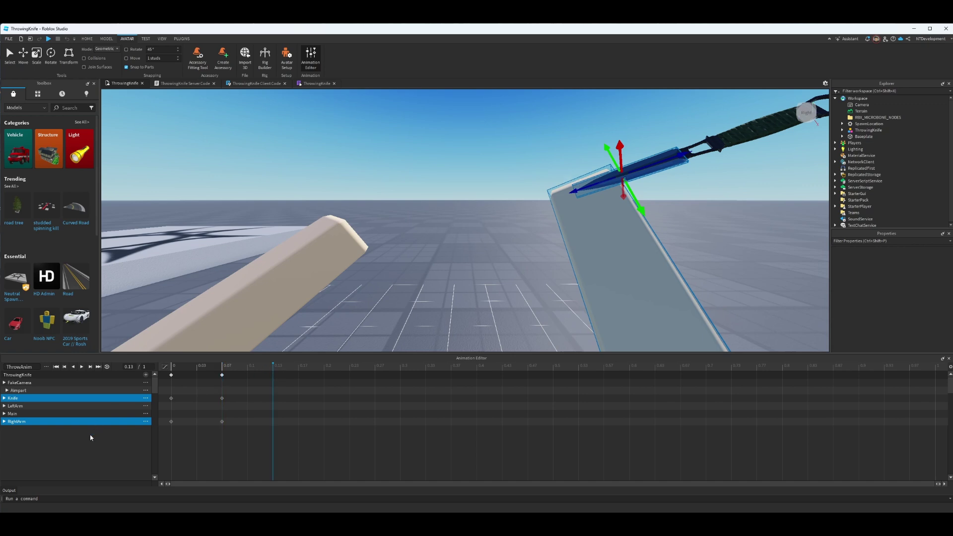
{"action": "left_click", "coordinate": [69, 433]}
{"action": "left_click", "coordinate": [17, 400]}
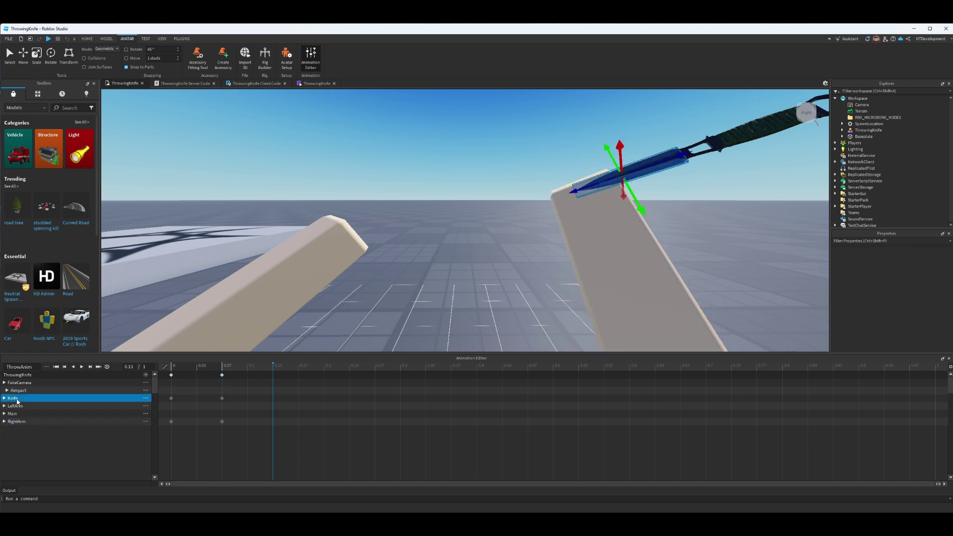
{"action": "left_click", "coordinate": [28, 424], "text": "ctrl"}
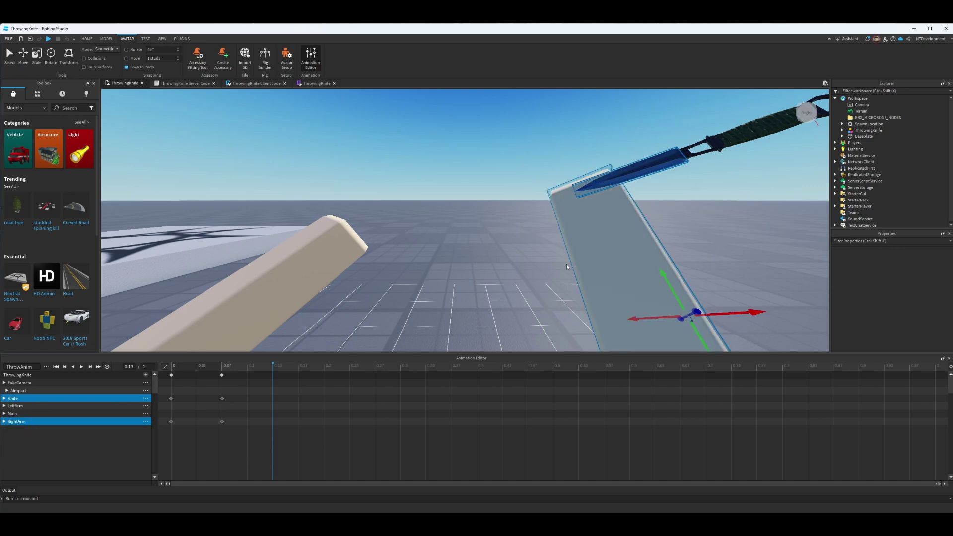
{"action": "right_click_drag", "start_coordinate": [529, 260], "coordinate": [527, 260]}
{"action": "left_click", "coordinate": [50, 53]}
{"action": "left_click_drag", "start_coordinate": [620, 237], "coordinate": [606, 242]}
{"action": "right_click_drag", "start_coordinate": [676, 258], "coordinate": [677, 258]}
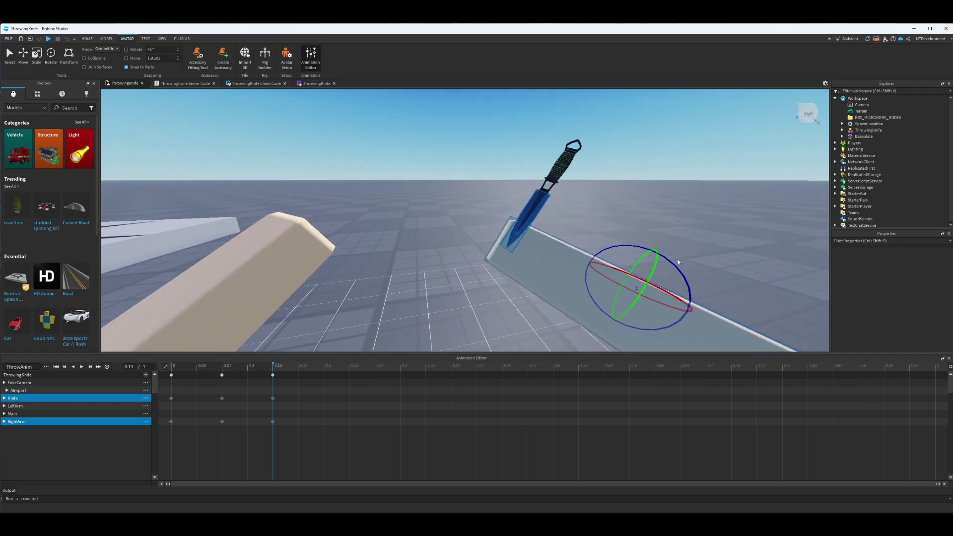
{"action": "left_click_drag", "start_coordinate": [664, 291], "coordinate": [678, 292]}
- Fine-tune the sideways rotation of the right arm and knife at the 0.13 keyframe
{"action": "key", "text": "a"}
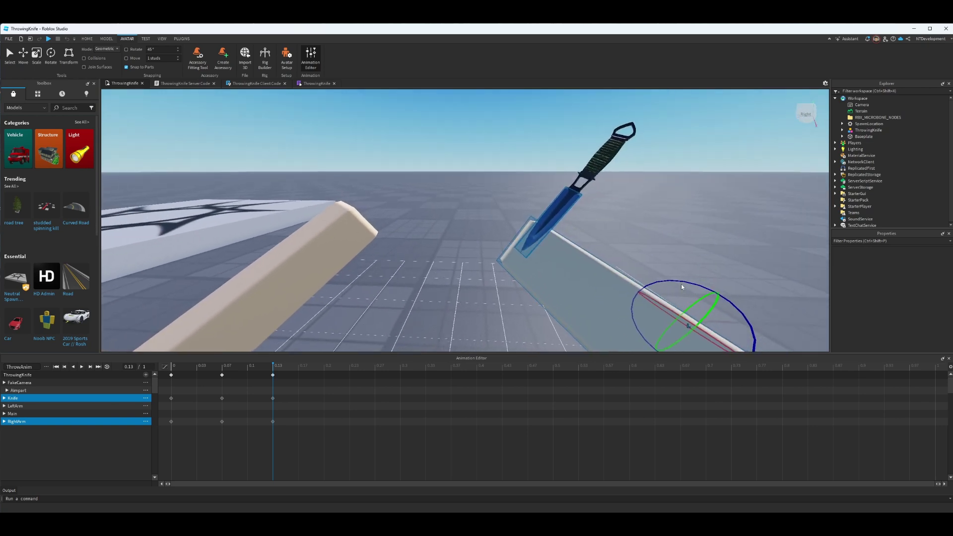
{"action": "key", "text": "d"}
{"action": "right_click_drag", "start_coordinate": [681, 285], "coordinate": [681, 284]}
{"action": "left_click_drag", "start_coordinate": [373, 281], "coordinate": [369, 273]}
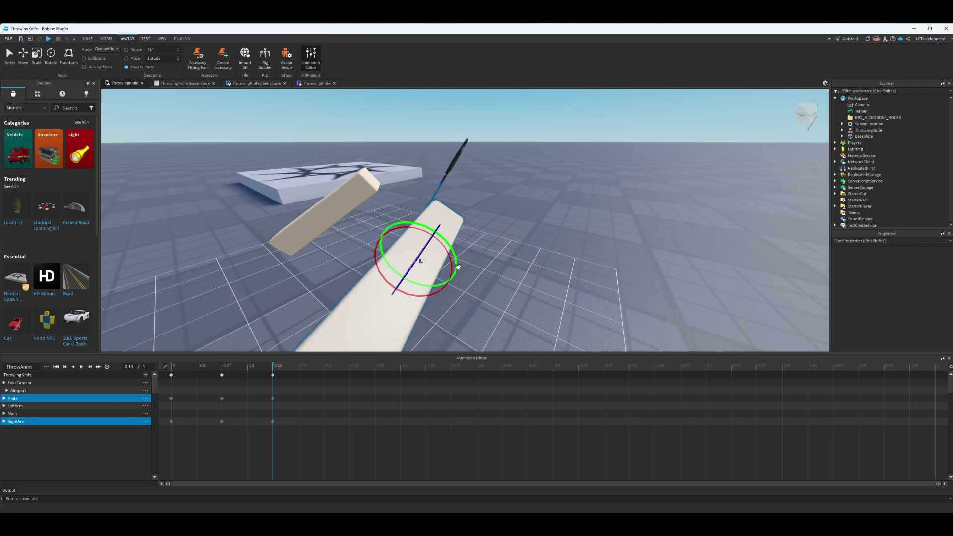
{"action": "right_click_drag", "start_coordinate": [458, 267], "coordinate": [467, 268]}
{"action": "key", "text": "a"}
{"action": "left_click_drag", "start_coordinate": [448, 259], "coordinate": [441, 251]}
{"action": "right_click_drag", "start_coordinate": [484, 259], "coordinate": [485, 262]}
- Move the right arm and knife forward along the arm's length at the 0.13 keyframe
{"action": "left_click", "coordinate": [22, 53]}
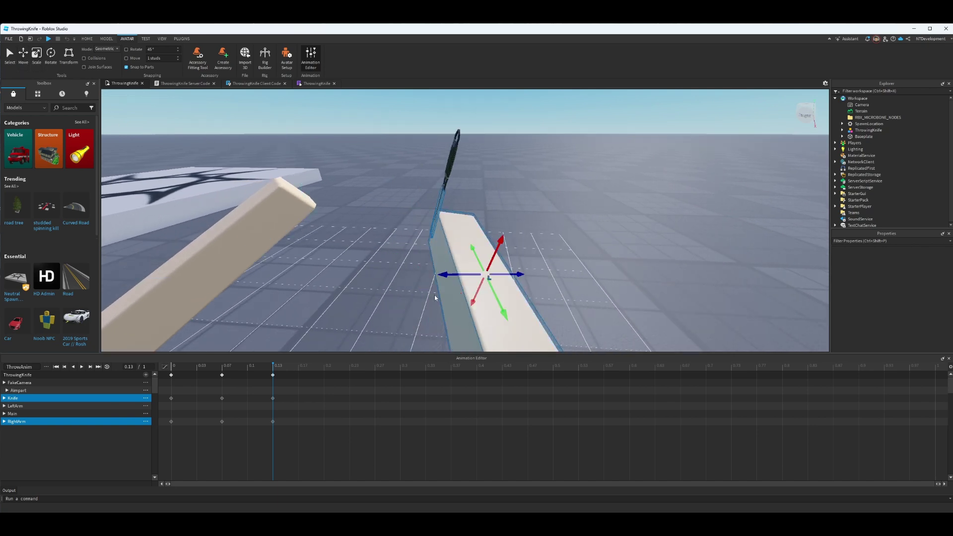
{"action": "left_click_drag", "start_coordinate": [502, 312], "coordinate": [485, 260]}
{"action": "right_click_drag", "start_coordinate": [502, 251], "coordinate": [501, 251]}
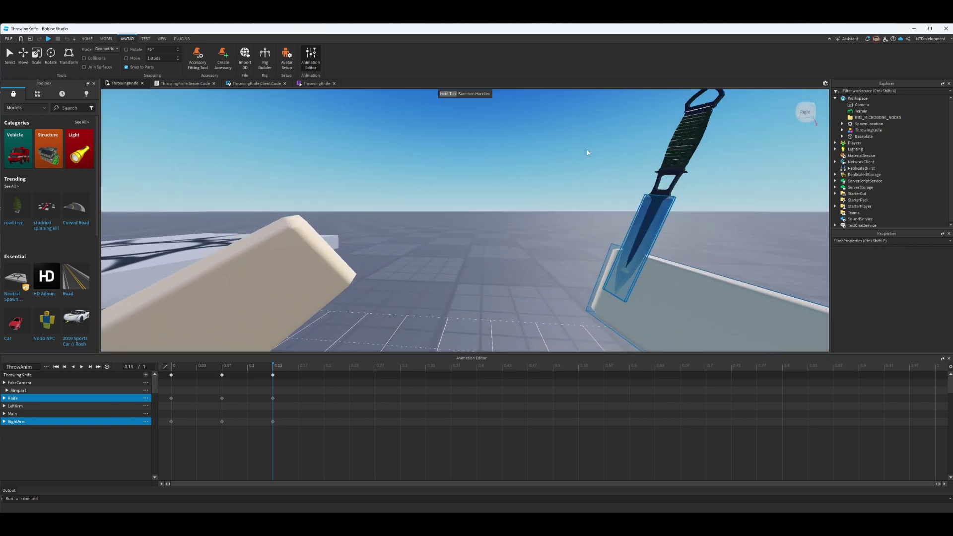
{"action": "right_click_drag", "start_coordinate": [704, 221], "coordinate": [704, 222]}
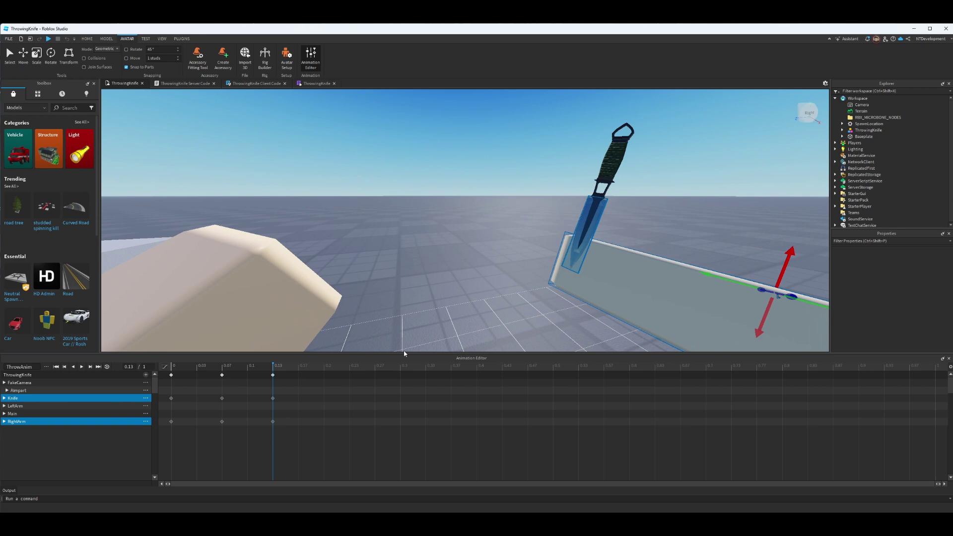
- Select only the Knife track at the 0.13 keyframe and rotate the knife slightly
{"action": "left_click", "coordinate": [86, 400]}
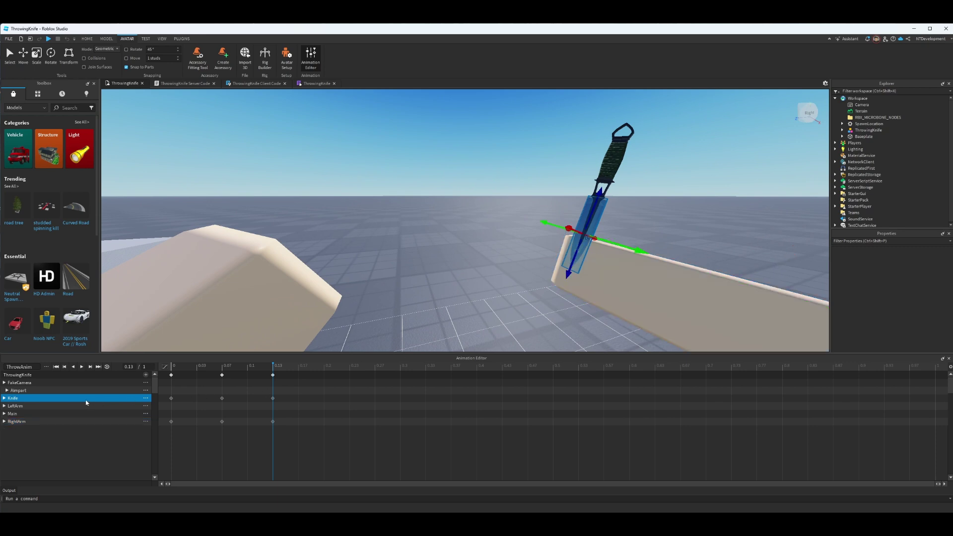
{"action": "left_click", "coordinate": [55, 58]}
{"action": "left_click_drag", "start_coordinate": [629, 212], "coordinate": [610, 202]}
{"action": "right_click_drag", "start_coordinate": [647, 240], "coordinate": [651, 248]}
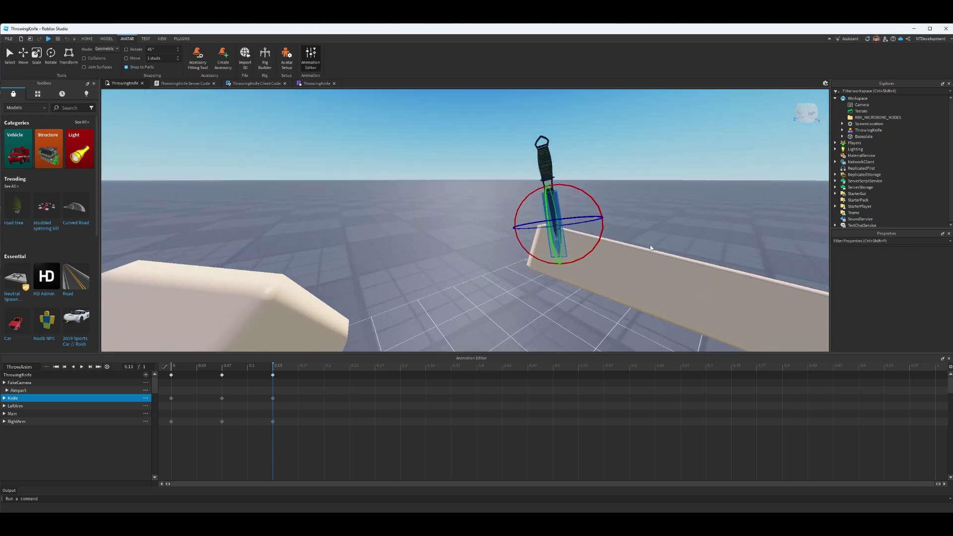
- At 0.2, rotate the knife so it lies horizontal with its handle forward, then shift that keyframe to 0.17
{"action": "left_click", "coordinate": [325, 370]}
{"action": "key", "text": "a"}
{"action": "right_click_drag", "start_coordinate": [597, 260], "coordinate": [600, 264]}
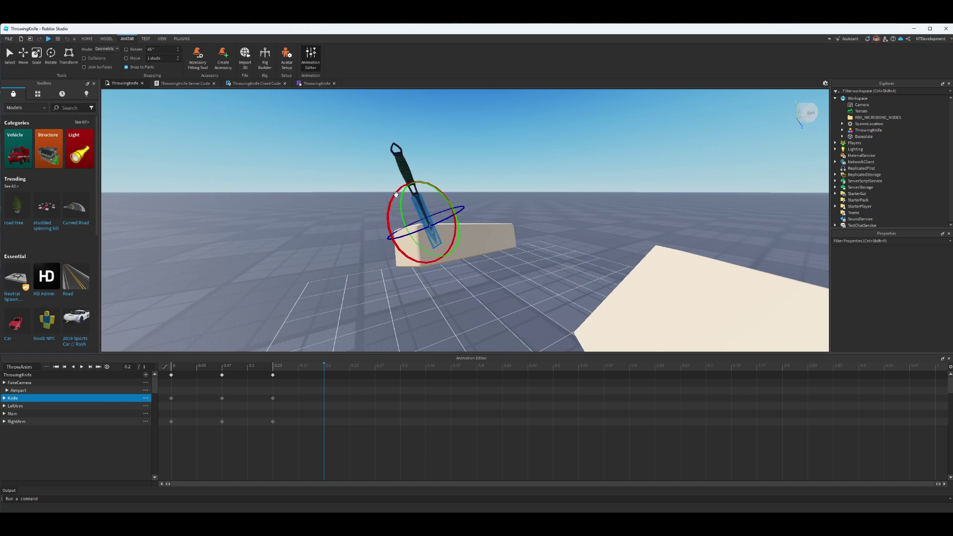
{"action": "left_click_drag", "start_coordinate": [398, 190], "coordinate": [365, 254]}
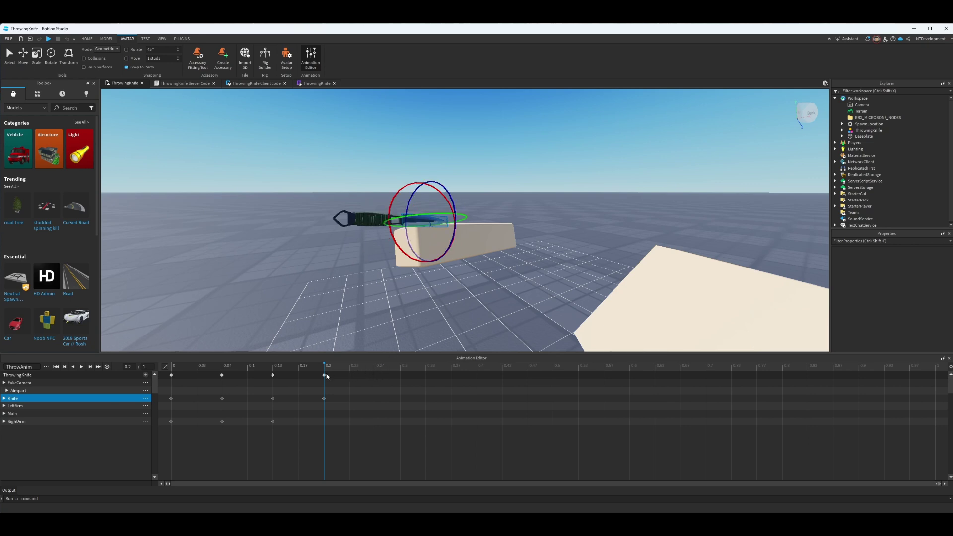
{"action": "left_click_drag", "start_coordinate": [325, 377], "coordinate": [301, 379]}
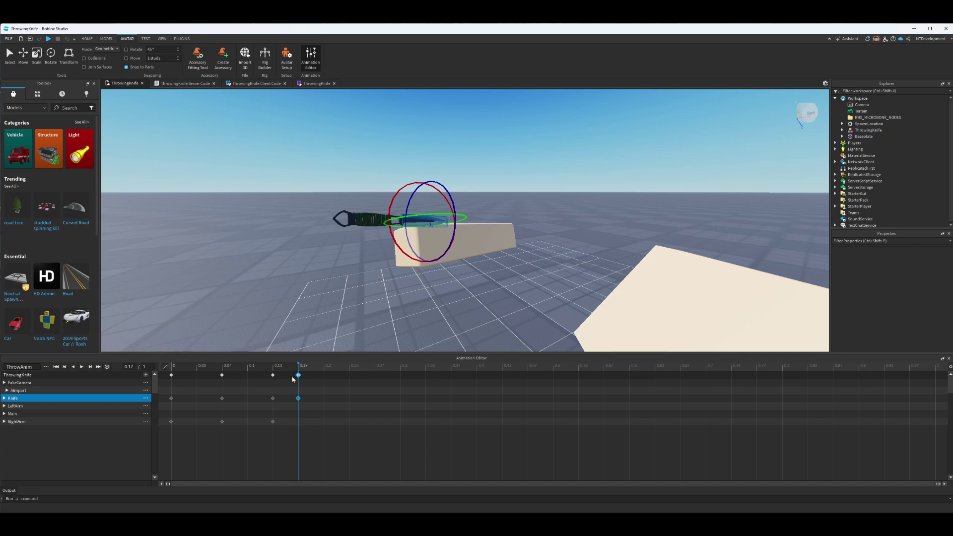
- At 0.2, rotate the knife further so its handle tips down, and move it forward out of the right arm about 0.467 studs
{"action": "left_click", "coordinate": [325, 370]}
{"action": "left_click_drag", "start_coordinate": [400, 190], "coordinate": [357, 211]}
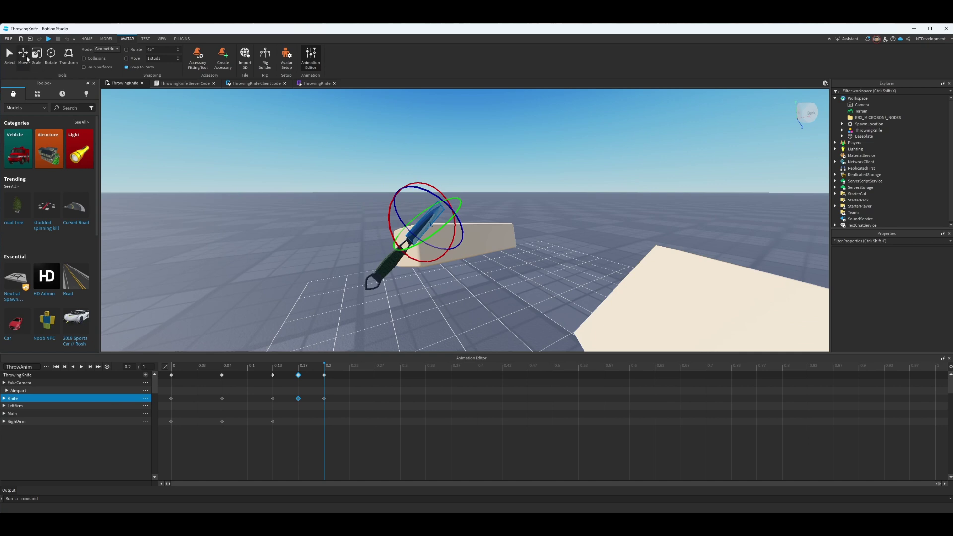
{"action": "left_click", "coordinate": [23, 54]}
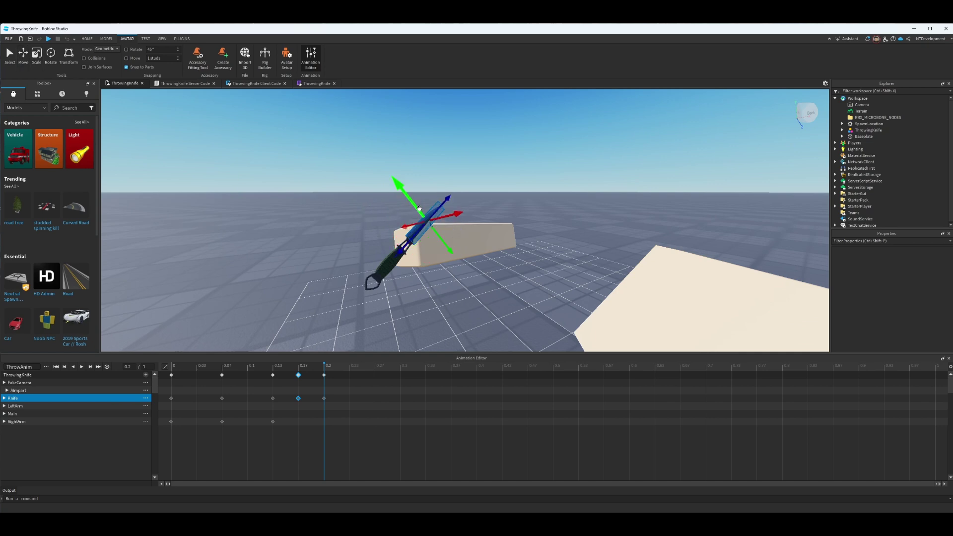
{"action": "left_click_drag", "start_coordinate": [438, 205], "coordinate": [346, 215]}
{"action": "right_click_drag", "start_coordinate": [557, 255], "coordinate": [557, 254]}
{"action": "key", "text": "d"}
{"action": "right_click_drag", "start_coordinate": [460, 260], "coordinate": [491, 293]}
{"action": "right_click_drag", "start_coordinate": [521, 245], "coordinate": [482, 260]}
{"action": "right_click_drag", "start_coordinate": [553, 219], "coordinate": [552, 219]}
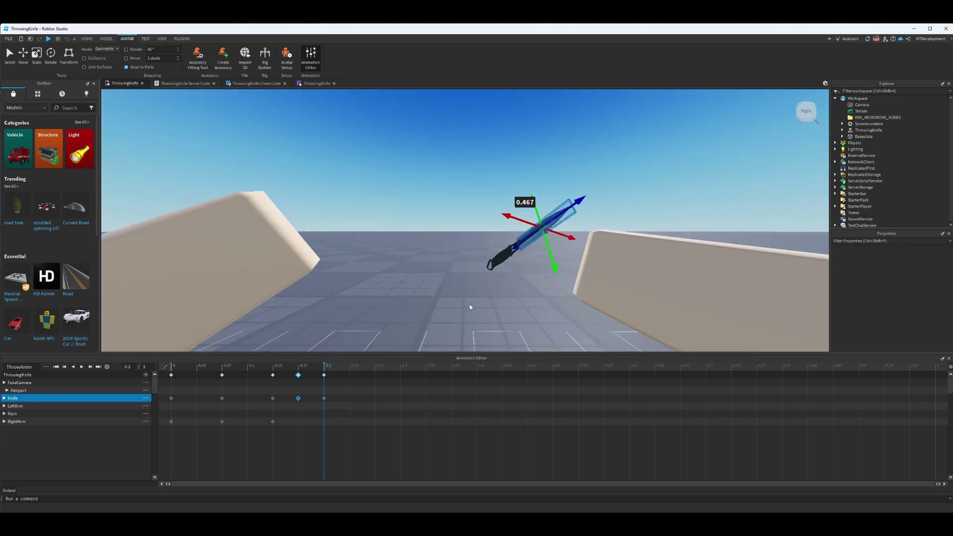
{"action": "right_click_drag", "start_coordinate": [540, 283], "coordinate": [539, 283]}
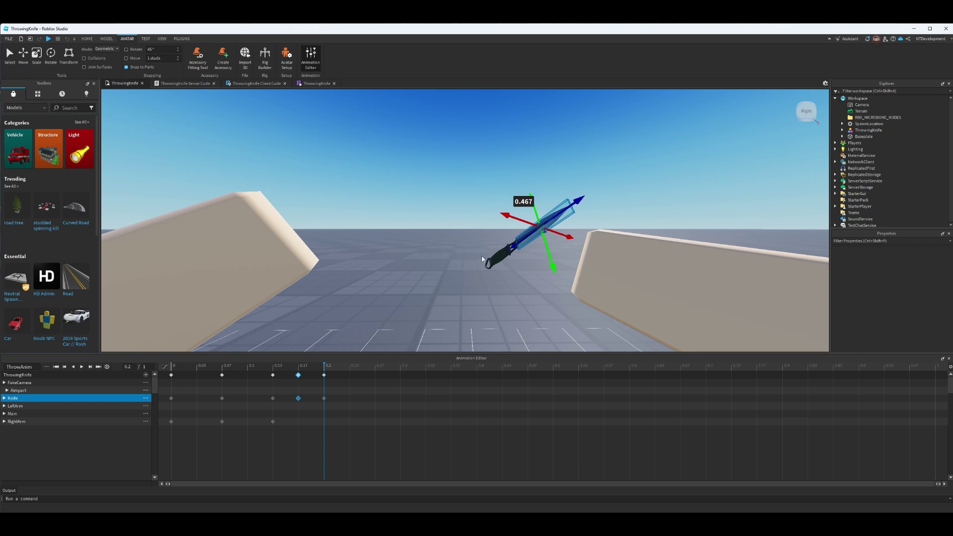
{"action": "right_click_drag", "start_coordinate": [484, 259], "coordinate": [502, 260]}
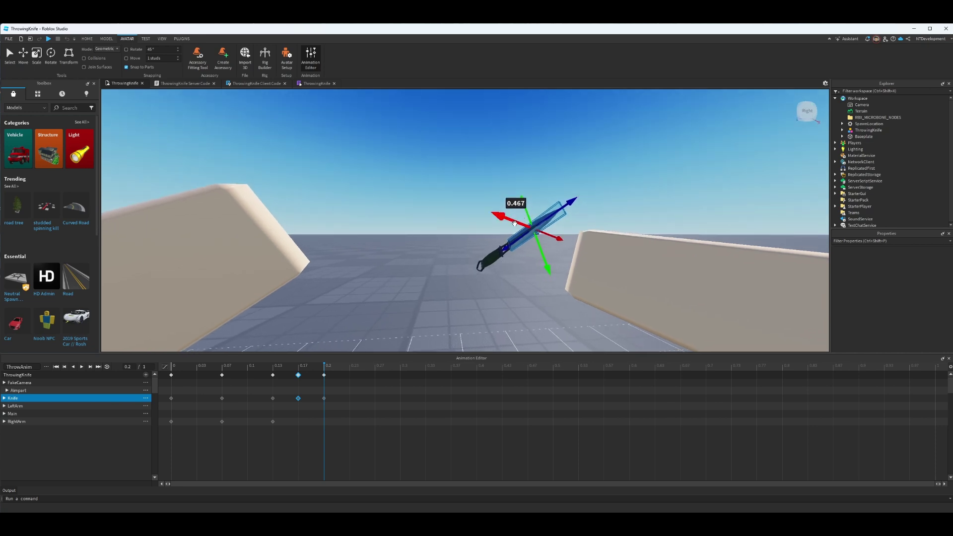
- At 0.27 on the timeline, reposition the knife in front of the arms and shift it sideways about -0.155 studs
{"action": "left_click", "coordinate": [376, 368]}
{"action": "key", "text": "a"}
{"action": "right_click_drag", "start_coordinate": [543, 257], "coordinate": [543, 255]}
{"action": "scroll", "coordinate": [544, 255], "scroll_direction": "down", "scroll_amount": 5}
{"action": "left_click_drag", "start_coordinate": [458, 244], "coordinate": [475, 265]}
{"action": "right_click_drag", "start_coordinate": [509, 258], "coordinate": [509, 258]}
{"action": "left_click_drag", "start_coordinate": [421, 196], "coordinate": [435, 199]}
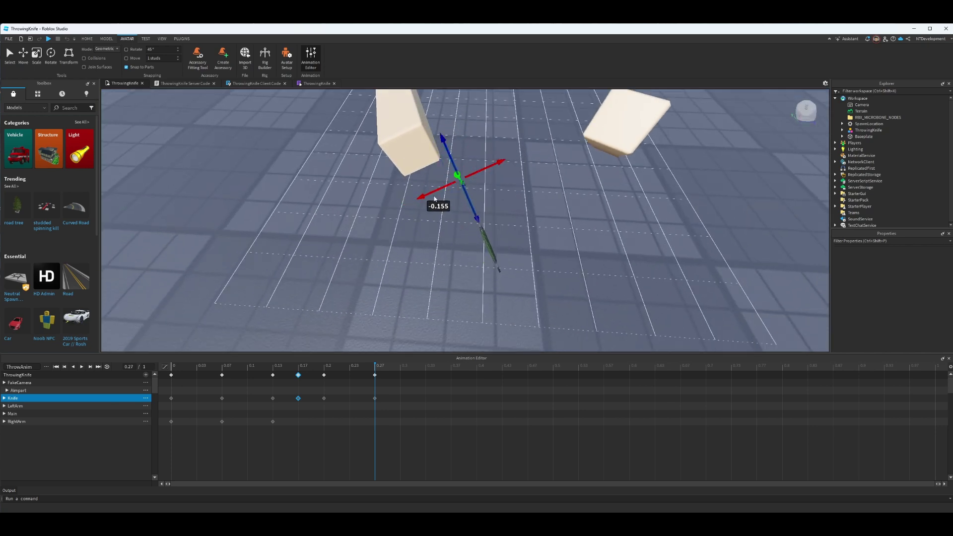
- Rotate the knife slightly at the 0.27 keyframe to adjust its direction in flight
{"action": "left_click", "coordinate": [50, 53]}
{"action": "left_click_drag", "start_coordinate": [494, 211], "coordinate": [480, 217]}
{"action": "right_click_drag", "start_coordinate": [513, 221], "coordinate": [512, 221]}
{"action": "key", "text": "d"}
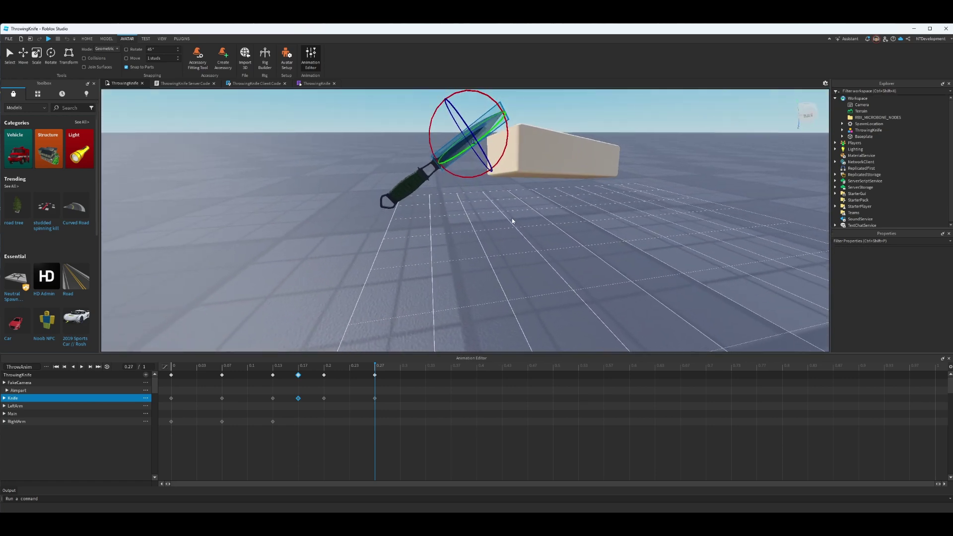
- Return to the 0.2 keyframe and flip the knife around so its blade points forward, away from the right arm
{"action": "left_click", "coordinate": [308, 365]}
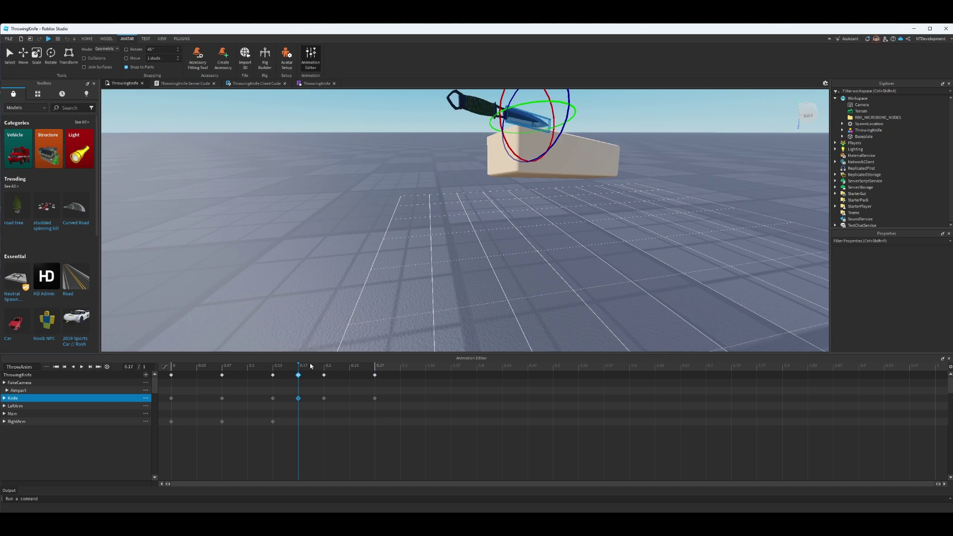
{"action": "left_click", "coordinate": [325, 366]}
{"action": "right_click_drag", "start_coordinate": [583, 190], "coordinate": [583, 190]}
{"action": "left_click_drag", "start_coordinate": [464, 110], "coordinate": [580, 332]}
{"action": "right_click_drag", "start_coordinate": [587, 304], "coordinate": [587, 303]}
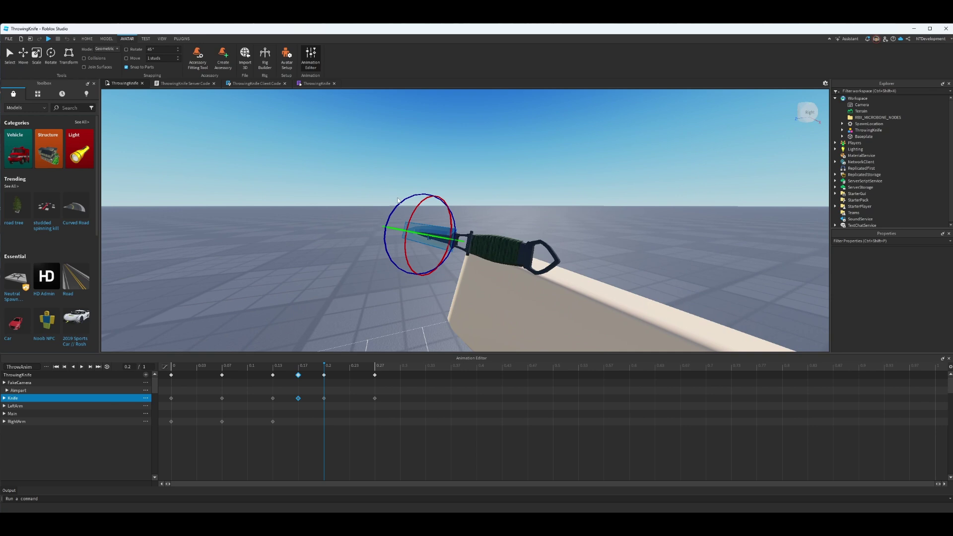
- Fine-tune the knife's rotation around its axes at the 0.2 keyframe so the blade aims straight ahead
{"action": "left_click_drag", "start_coordinate": [401, 198], "coordinate": [394, 200]}
{"action": "left_click_drag", "start_coordinate": [446, 238], "coordinate": [428, 240]}
{"action": "right_click_drag", "start_coordinate": [573, 240], "coordinate": [573, 240]}
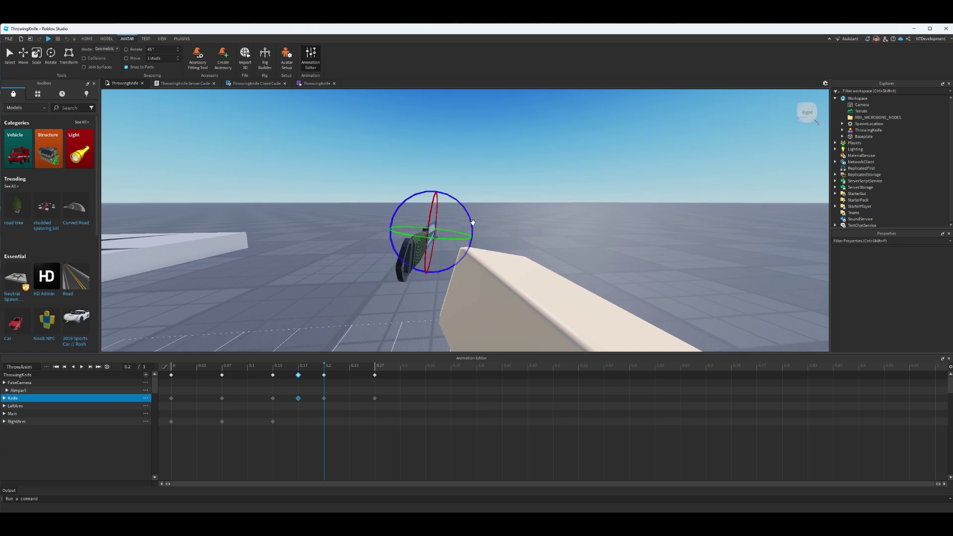
{"action": "left_click_drag", "start_coordinate": [469, 232], "coordinate": [481, 222]}
{"action": "right_click_drag", "start_coordinate": [523, 231], "coordinate": [523, 231]}
{"action": "left_click_drag", "start_coordinate": [463, 200], "coordinate": [460, 194]}
{"action": "right_click_drag", "start_coordinate": [504, 206], "coordinate": [505, 207]}
{"action": "left_click_drag", "start_coordinate": [445, 243], "coordinate": [475, 241]}
{"action": "right_click_drag", "start_coordinate": [523, 231], "coordinate": [559, 209]}
- Move the knife about -4.038 studs forward, well ahead of the arms, at the 0.2 keyframe
{"action": "left_click", "coordinate": [24, 56]}
{"action": "left_click_drag", "start_coordinate": [560, 211], "coordinate": [427, 226]}
{"action": "left_click_drag", "start_coordinate": [453, 189], "coordinate": [447, 100]}
{"action": "right_click_drag", "start_coordinate": [562, 150], "coordinate": [562, 150]}
{"action": "key", "text": "a"}
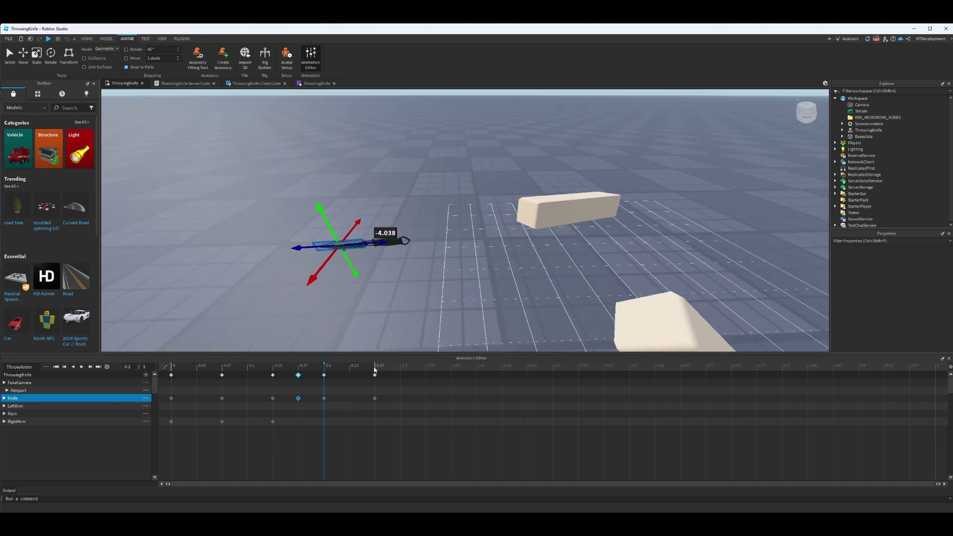
- Reorder the knife keyframes, moving the distant blade-forward pose from 0.2 to 0.3 and the 0.27 pose to 0.23
{"action": "left_click", "coordinate": [374, 369]}
{"action": "left_click_drag", "start_coordinate": [322, 367], "coordinate": [296, 367]}
{"action": "left_click", "coordinate": [272, 366]}
{"action": "left_click", "coordinate": [376, 369]}
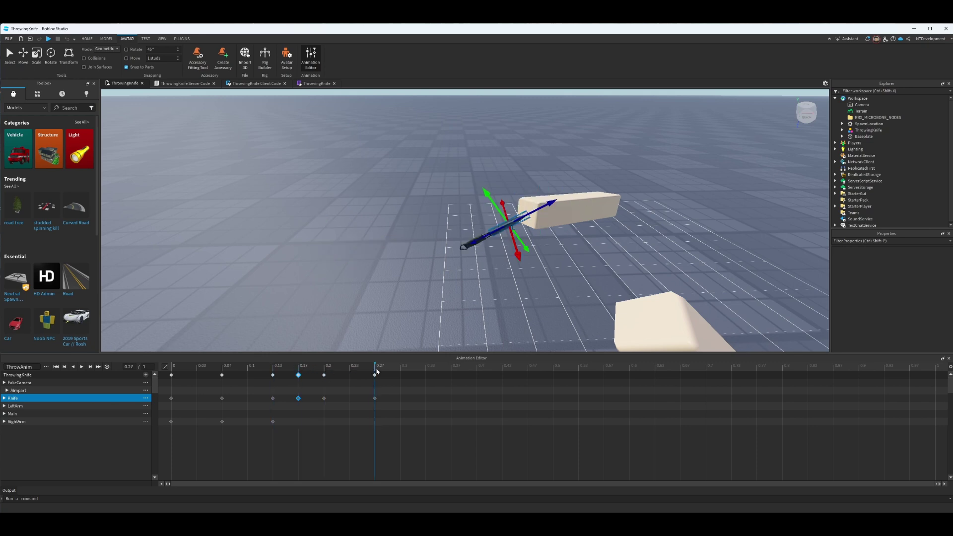
{"action": "left_click", "coordinate": [324, 369]}
{"action": "left_click", "coordinate": [299, 368]}
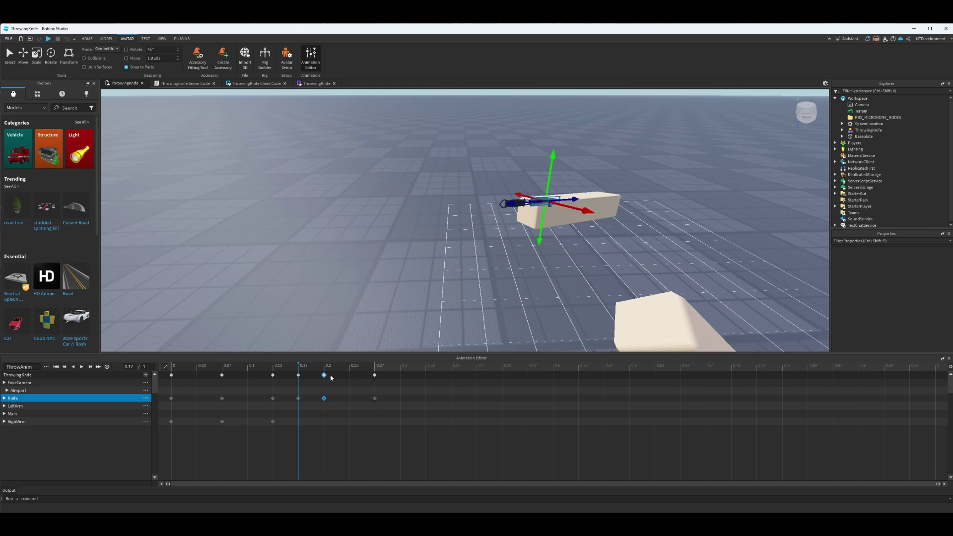
{"action": "left_click_drag", "start_coordinate": [366, 381], "coordinate": [417, 377]}
{"action": "left_click_drag", "start_coordinate": [426, 376], "coordinate": [404, 375]}
{"action": "left_click_drag", "start_coordinate": [287, 369], "coordinate": [356, 368]}
{"action": "left_click", "coordinate": [405, 368]}
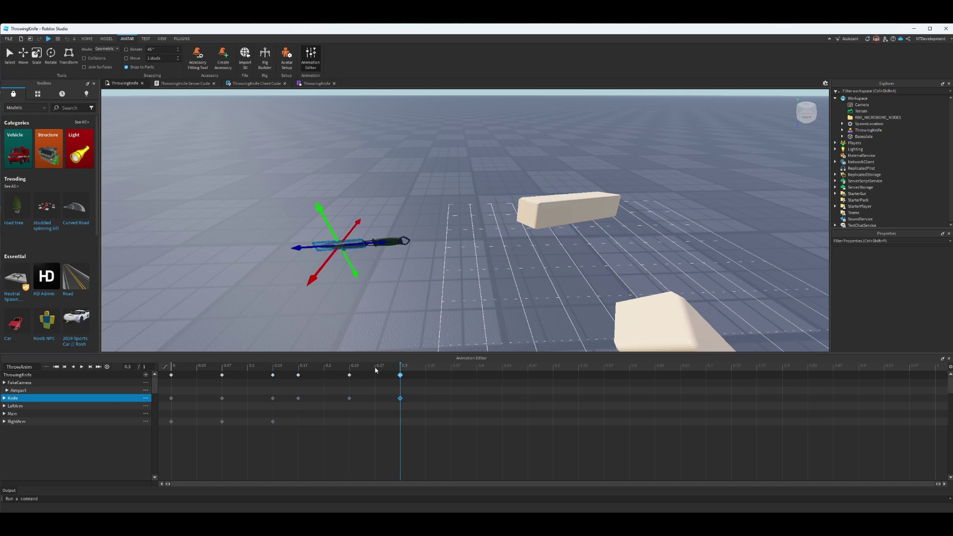
- Step through the timeline from before 0.13 to 0.3 to examine how the knife leaves the hand and spins
{"action": "left_click", "coordinate": [247, 368]}
{"action": "left_click", "coordinate": [280, 370]}
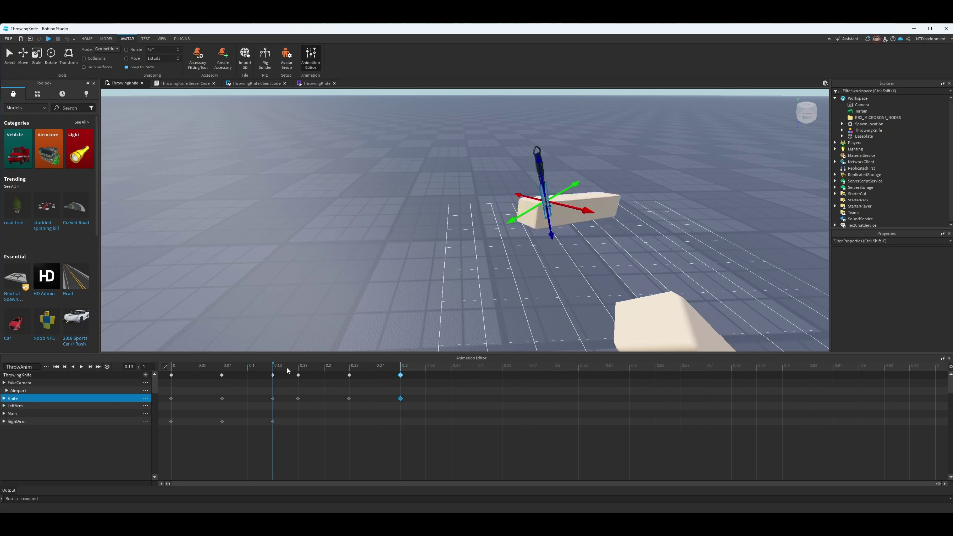
{"action": "left_click", "coordinate": [297, 370]}
{"action": "left_click", "coordinate": [352, 368]}
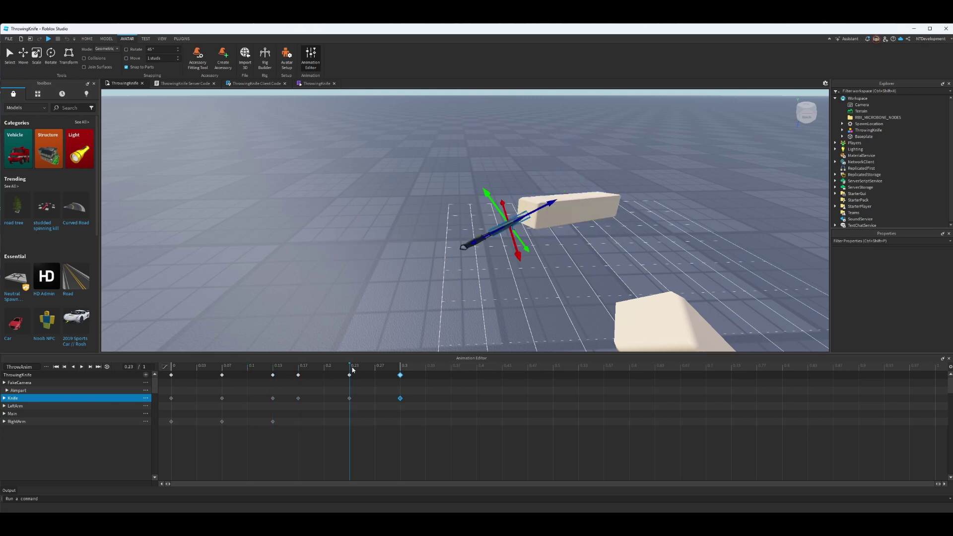
{"action": "left_click", "coordinate": [287, 368]}
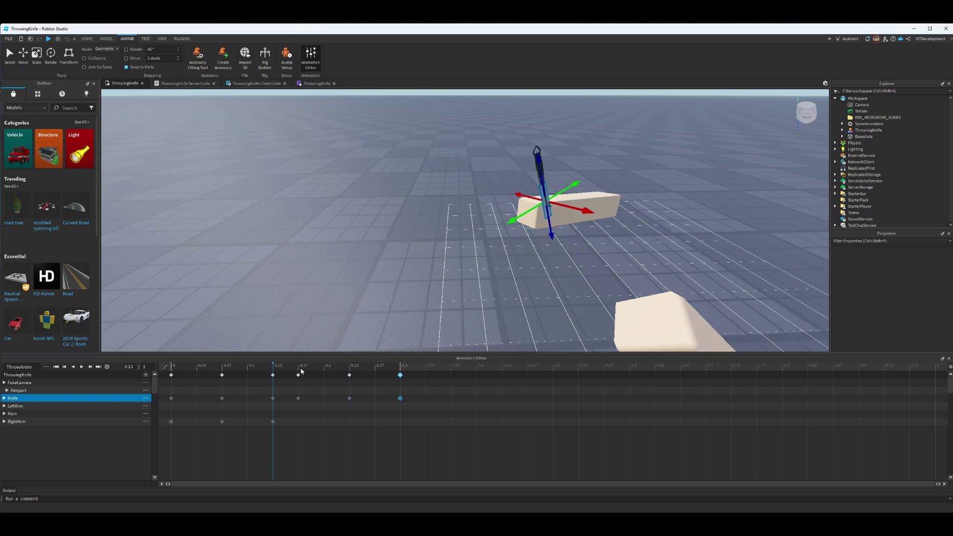
{"action": "left_click", "coordinate": [303, 371]}
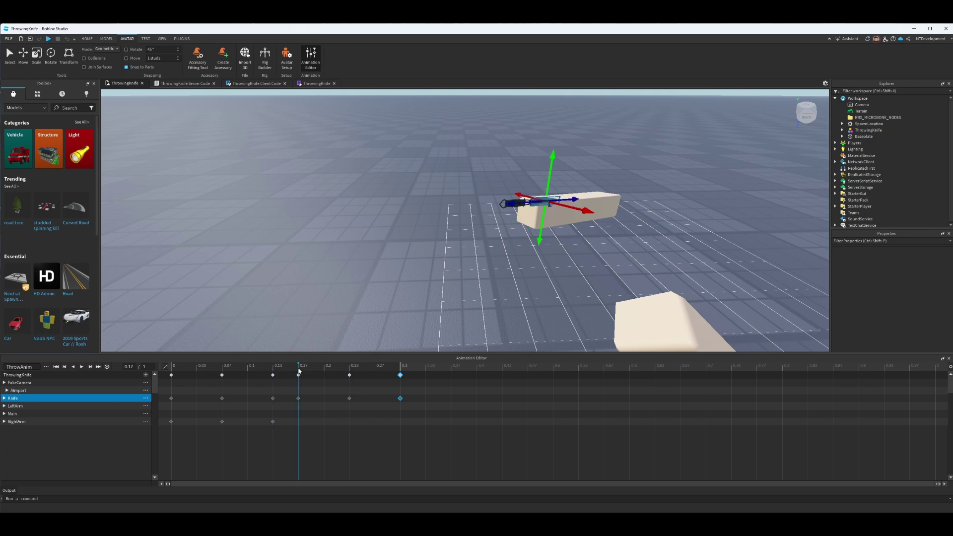
{"action": "left_click", "coordinate": [324, 370]}
{"action": "left_click", "coordinate": [354, 370]}
{"action": "left_click", "coordinate": [377, 371]}
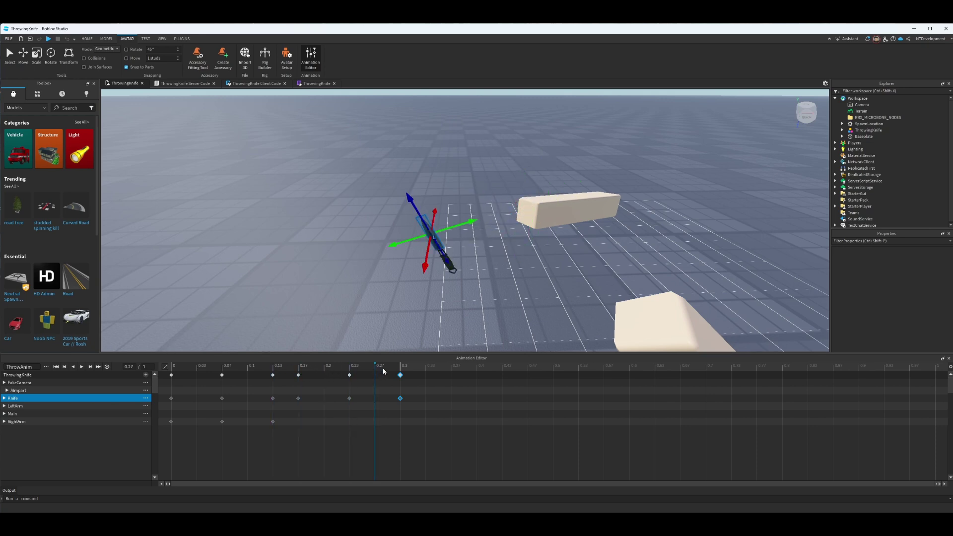
{"action": "left_click", "coordinate": [405, 368]}
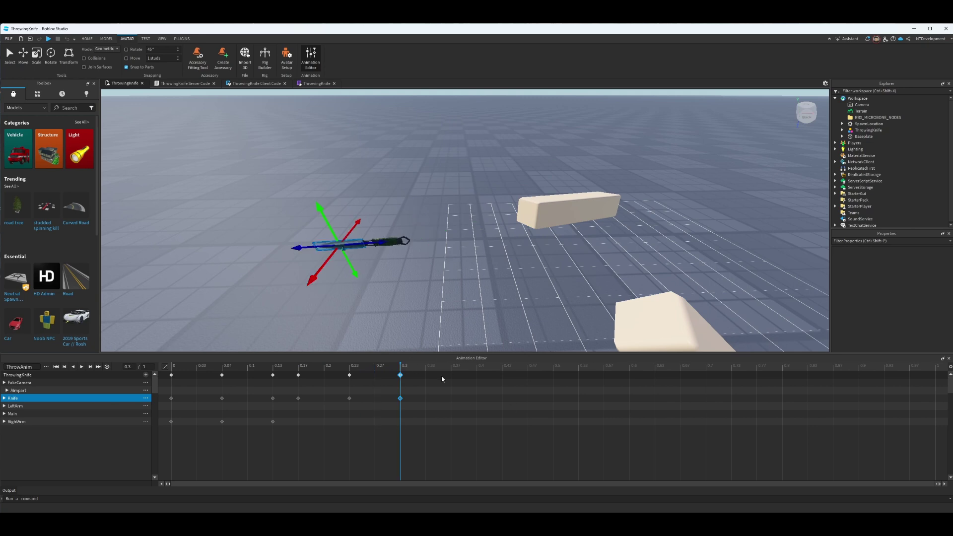
- At 0.37 on the timeline, move the knife about -5.997 studs farther forward along its flight path
{"action": "left_click", "coordinate": [458, 368]}
{"action": "key", "text": "f"}
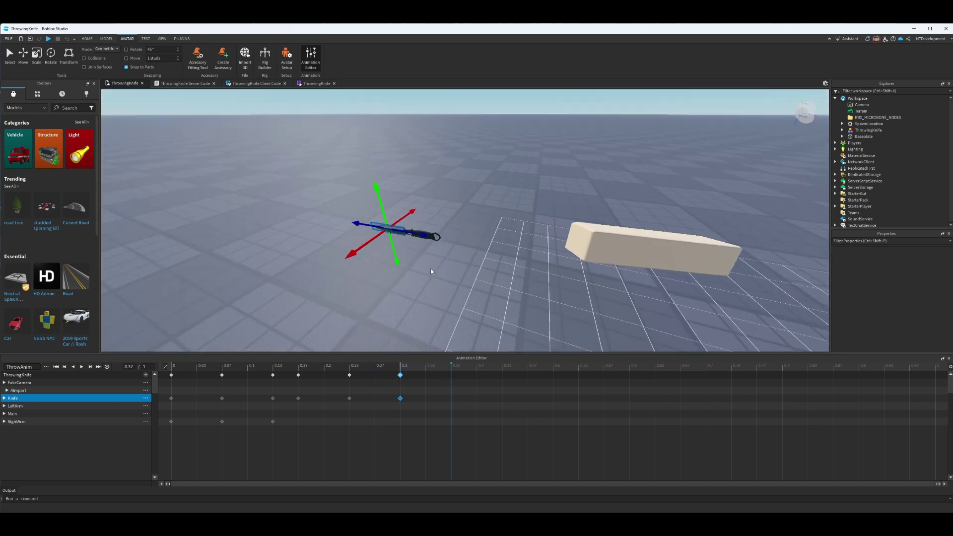
{"action": "left_click_drag", "start_coordinate": [458, 250], "coordinate": [477, 311]}
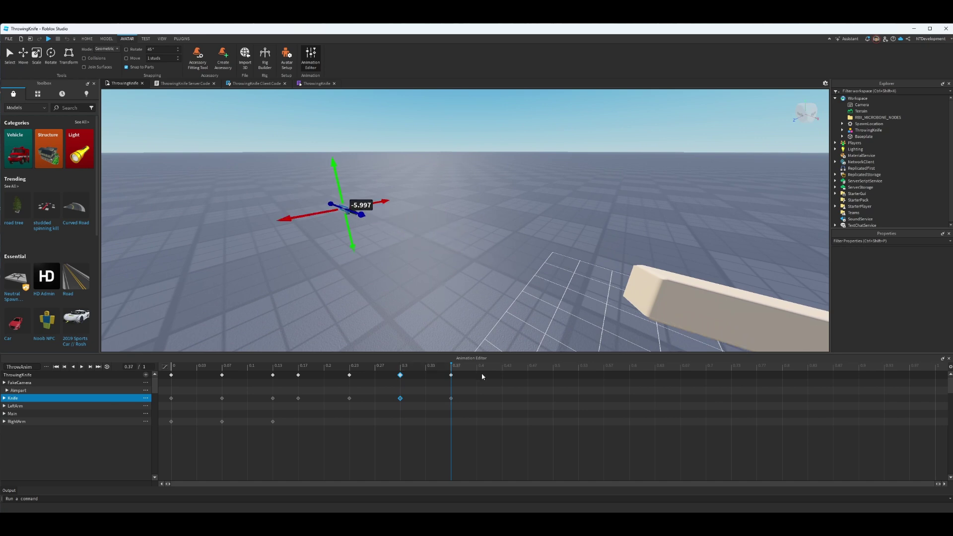
{"action": "key", "text": "a"}
{"action": "right_click_drag", "start_coordinate": [487, 314], "coordinate": [487, 314]}
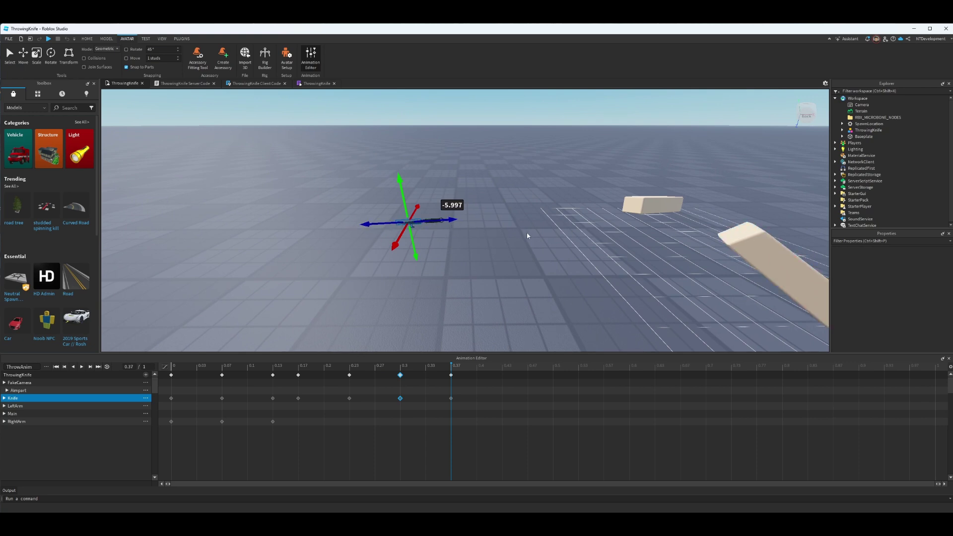
{"action": "key", "text": "d"}
{"action": "right_click_drag", "start_coordinate": [542, 237], "coordinate": [307, 172]}
{"action": "right_click_drag", "start_coordinate": [562, 221], "coordinate": [639, 243]}
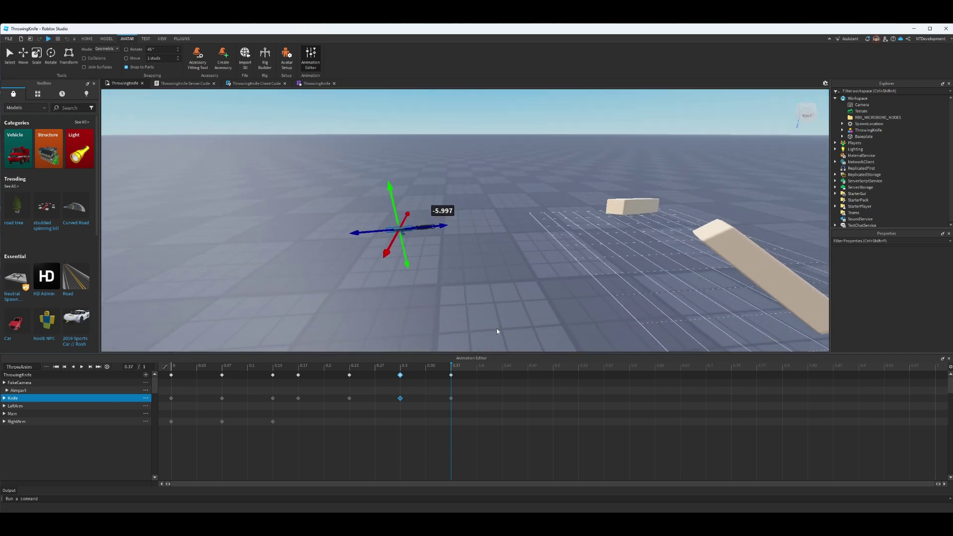
- Push the knife still farther forward along its length at the 0.37 keyframe, first by about -6.1 studs
{"action": "left_click_drag", "start_coordinate": [446, 225], "coordinate": [295, 225]}
{"action": "right_click_drag", "start_coordinate": [689, 252], "coordinate": [690, 255]}
{"action": "key", "text": "w"}
{"action": "key", "text": "s"}
{"action": "key", "text": "s"}
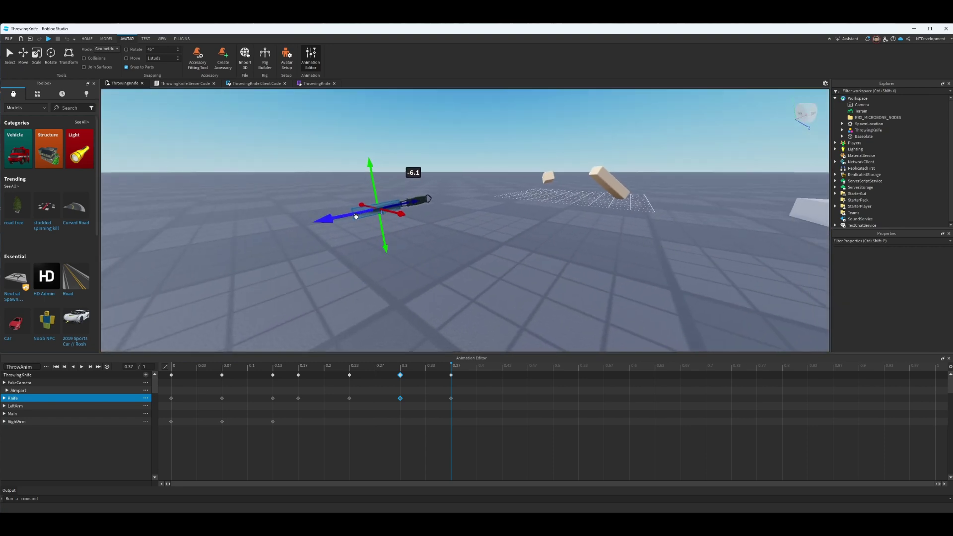
{"action": "left_click_drag", "start_coordinate": [342, 217], "coordinate": [323, 236]}
- Raise the knife and shift it sideways about 1.7 studs at the 0.37 keyframe to line up its flight path
{"action": "left_click_drag", "start_coordinate": [350, 199], "coordinate": [343, 171]}
{"action": "right_click_drag", "start_coordinate": [534, 248], "coordinate": [514, 249]}
{"action": "left_click_drag", "start_coordinate": [365, 198], "coordinate": [418, 201]}
{"action": "right_click_drag", "start_coordinate": [515, 252], "coordinate": [480, 266]}
{"action": "key", "text": "d"}
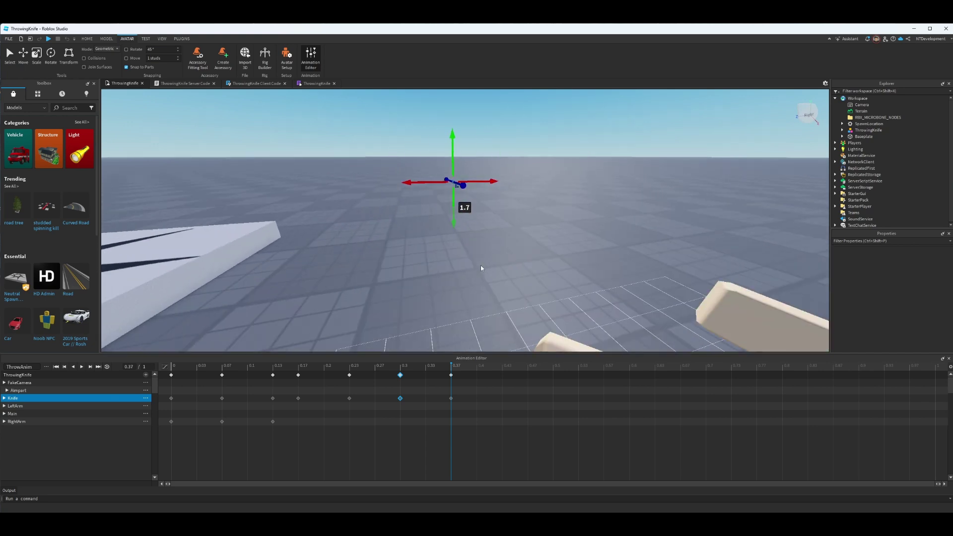
{"action": "key", "text": "d"}
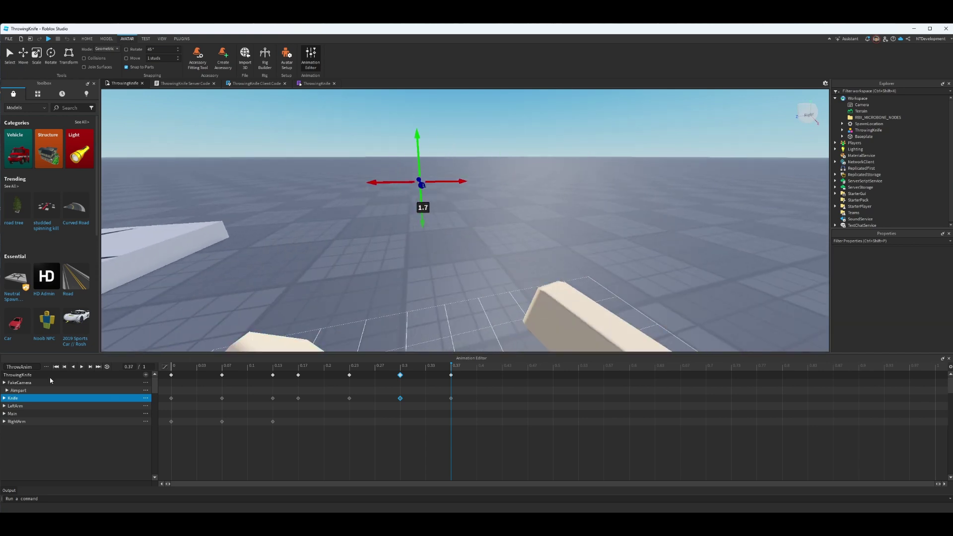
- Play ThrowAnim to review the throw from different views, and return the playhead to 0
{"action": "left_click", "coordinate": [81, 366]}
{"action": "right_click_drag", "start_coordinate": [350, 314], "coordinate": [349, 313]}
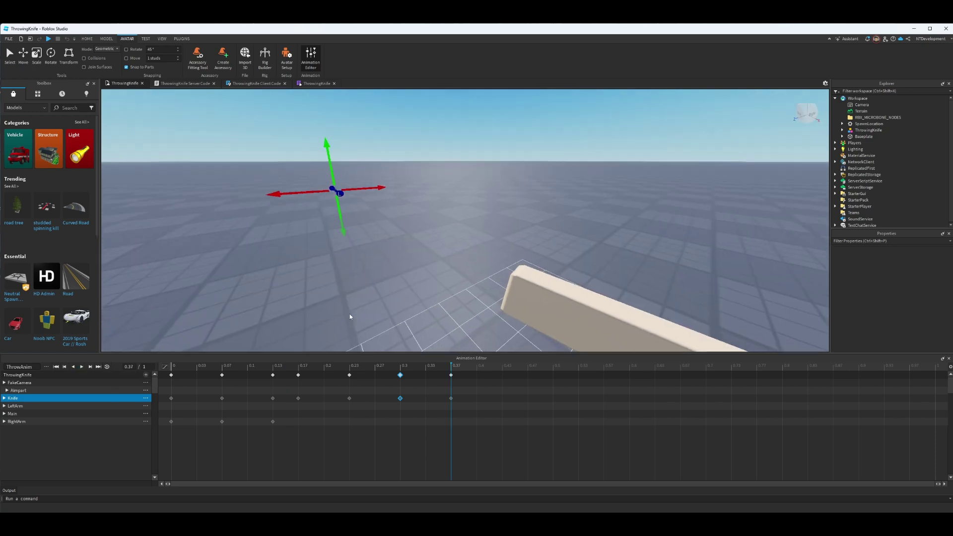
{"action": "scroll", "coordinate": [350, 316], "scroll_direction": "down", "scroll_amount": 3}
{"action": "left_click", "coordinate": [82, 367]}
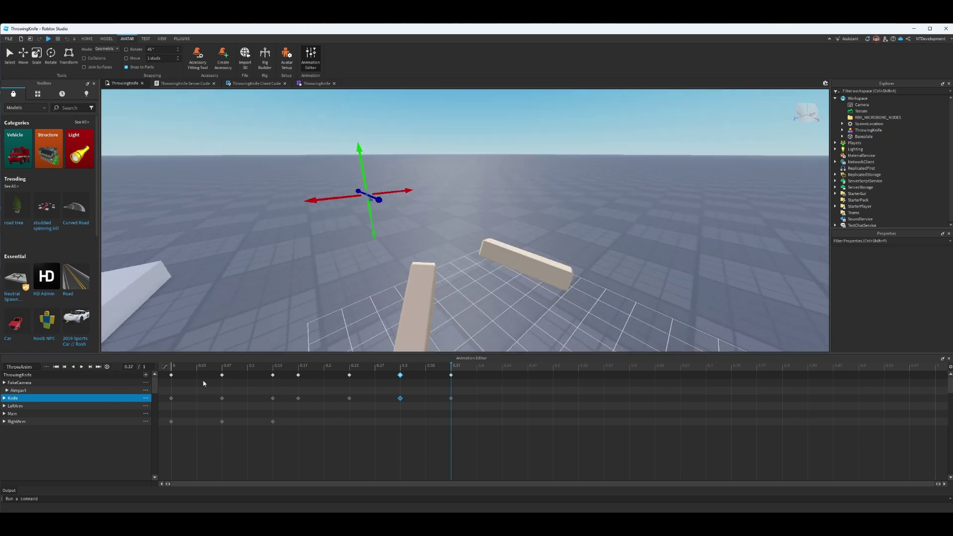
{"action": "left_click", "coordinate": [172, 373]}
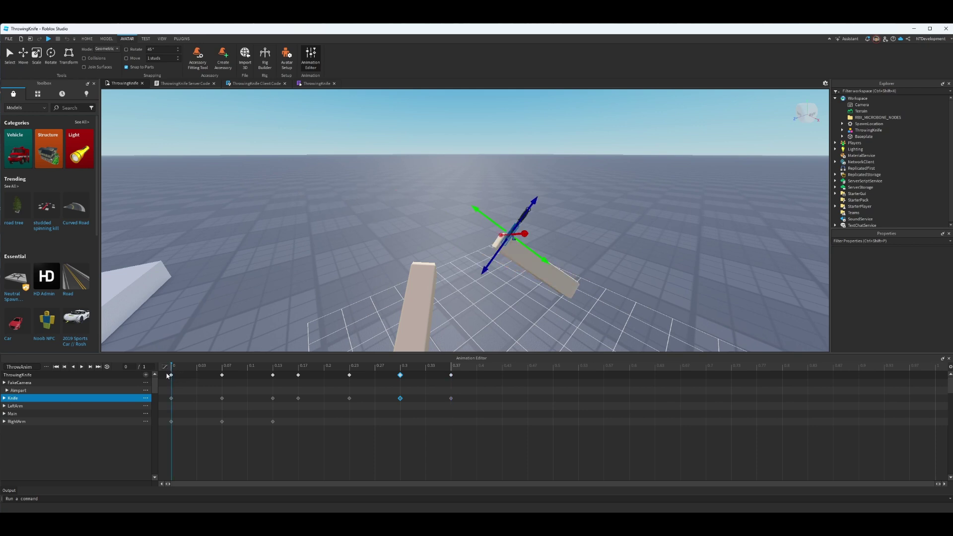
- Select all of ThrowAnim's keyframes, stretch them so the last one falls at 0.57, and preview the slower throw
{"action": "left_click_drag", "start_coordinate": [169, 376], "coordinate": [603, 394]}
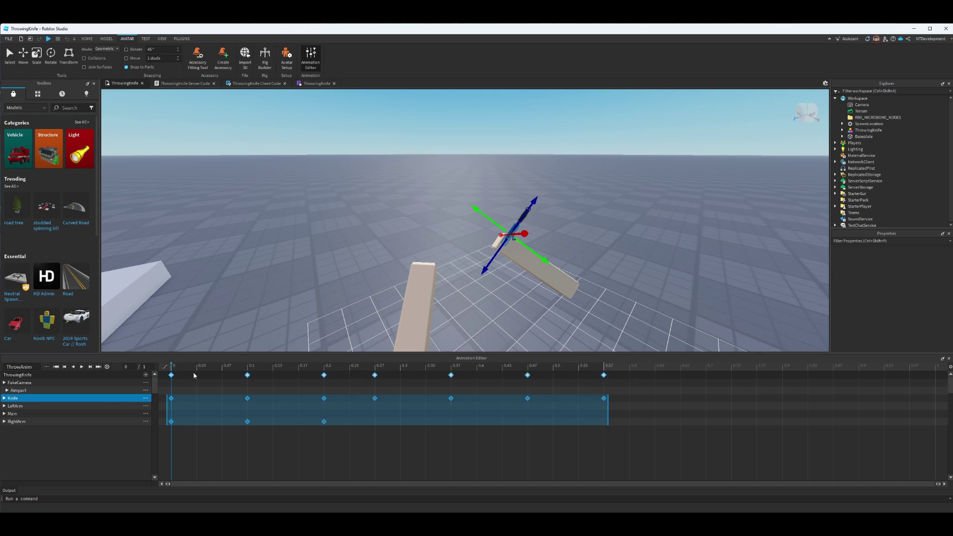
{"action": "left_click", "coordinate": [82, 367]}
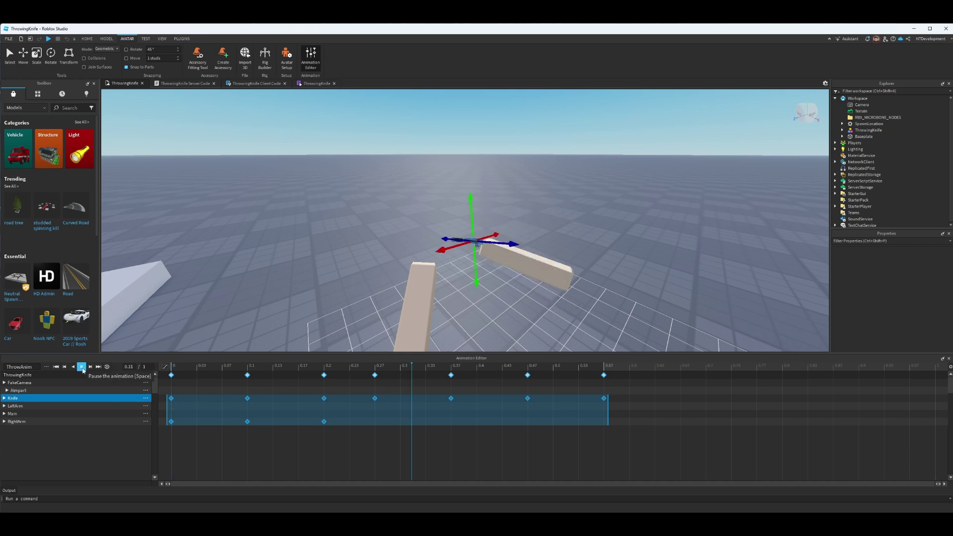
{"action": "left_click", "coordinate": [83, 369]}
{"action": "left_click", "coordinate": [83, 369]}
{"action": "left_click", "coordinate": [81, 368]}
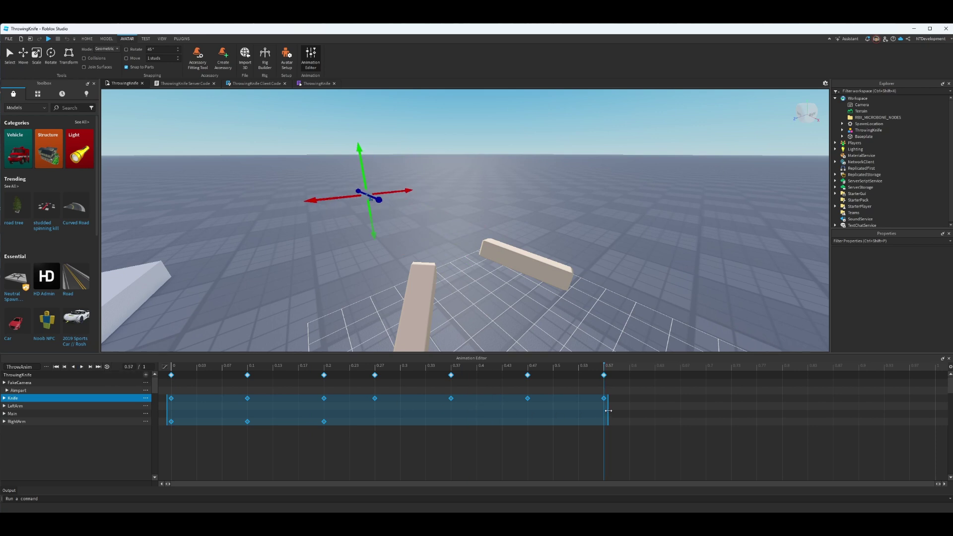
- Stretch the selected keyframes so the animation ends at 0.6, and preview the throw from the front and side
{"action": "left_click_drag", "start_coordinate": [608, 410], "coordinate": [634, 411]}
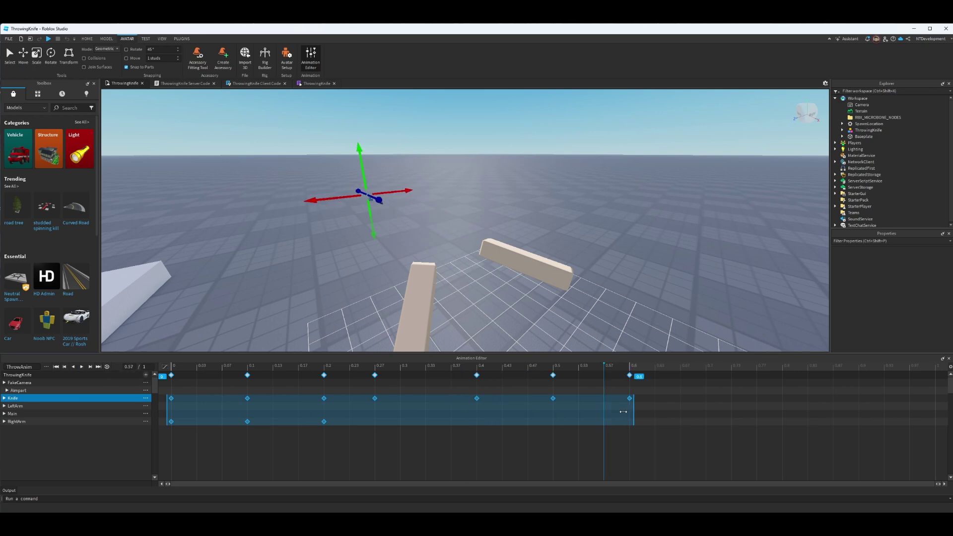
{"action": "left_click", "coordinate": [88, 369]}
{"action": "left_click", "coordinate": [83, 367]}
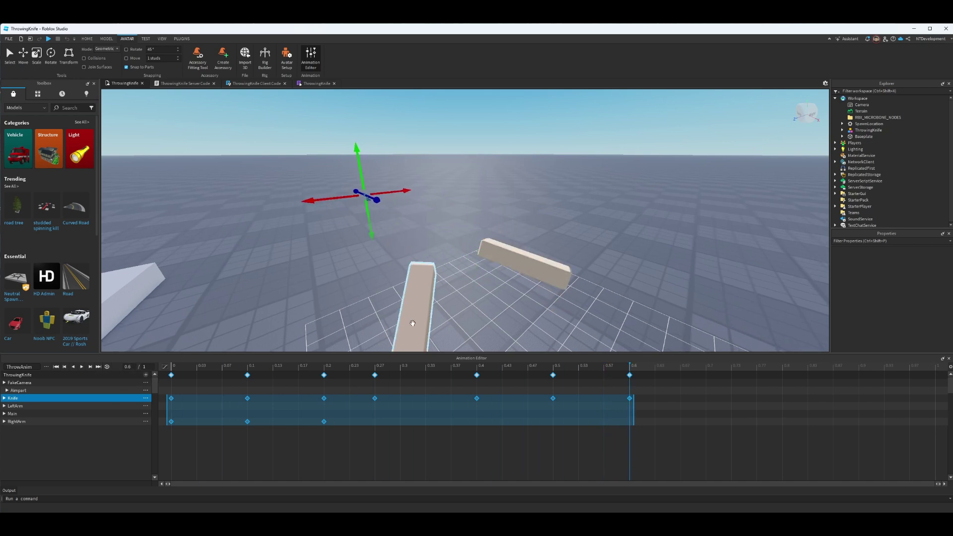
{"action": "right_click_drag", "start_coordinate": [413, 325], "coordinate": [409, 326]}
{"action": "key", "text": "a"}
{"action": "left_click", "coordinate": [201, 319]}
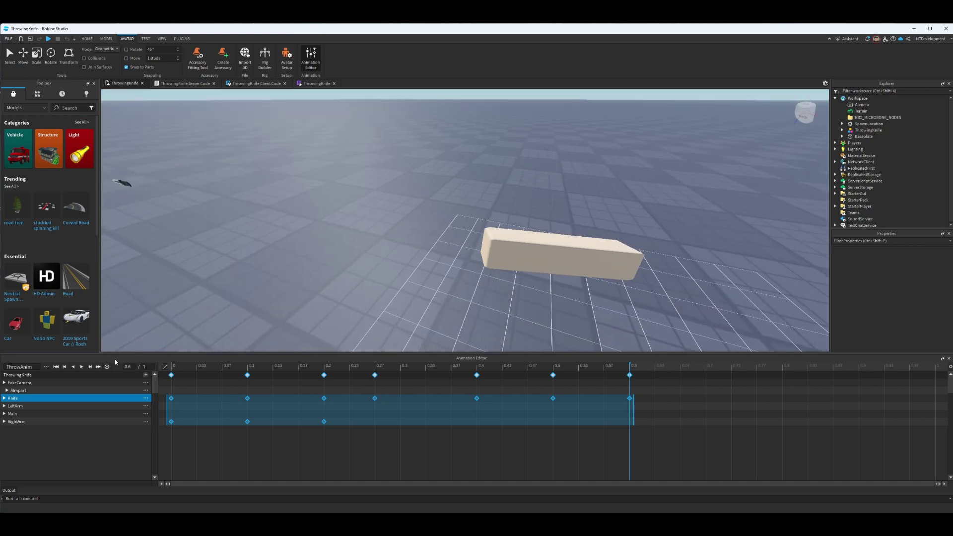
{"action": "left_click", "coordinate": [82, 367]}
{"action": "left_click", "coordinate": [82, 367]}
{"action": "left_click", "coordinate": [83, 367]}
- Compare the knife's poses from 0.2 to 0.4, and move it about 1.607 studs forward along its length at 0.27
{"action": "left_click", "coordinate": [325, 367]}
{"action": "left_click", "coordinate": [377, 373]}
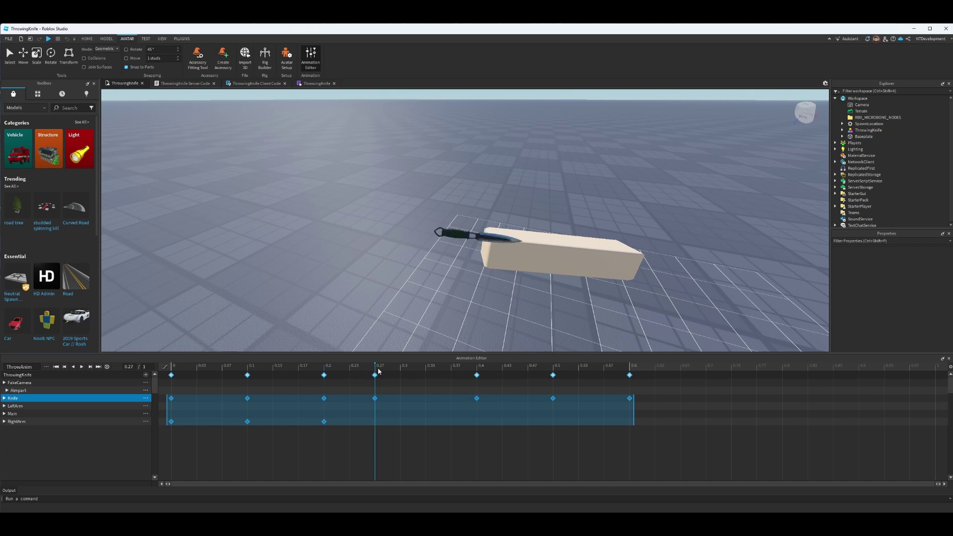
{"action": "left_click", "coordinate": [476, 370]}
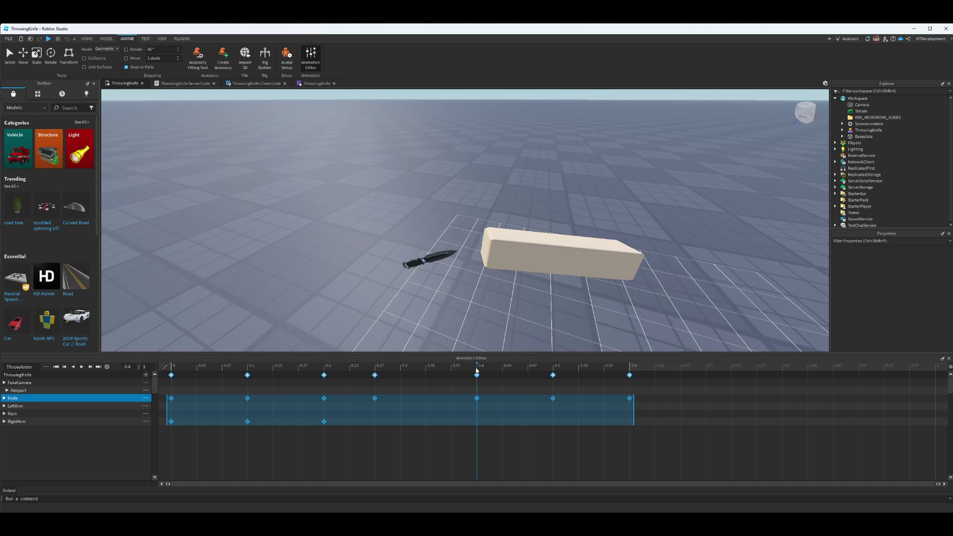
{"action": "left_click", "coordinate": [376, 374]}
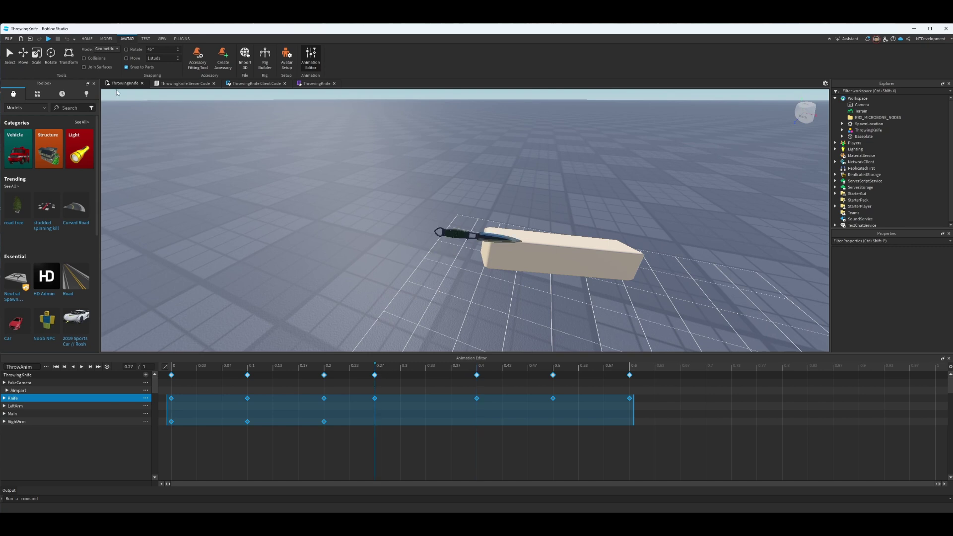
{"action": "left_click", "coordinate": [324, 370]}
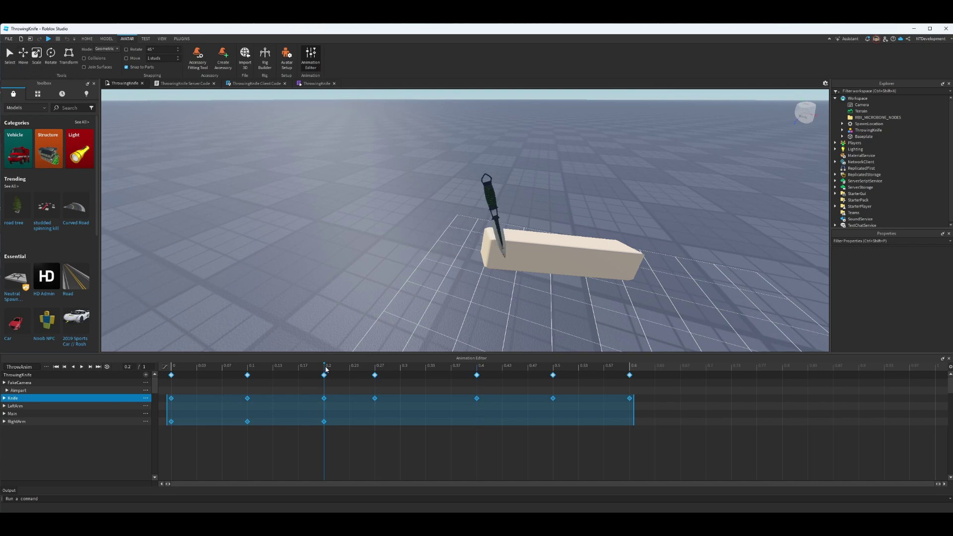
{"action": "left_click", "coordinate": [377, 368]}
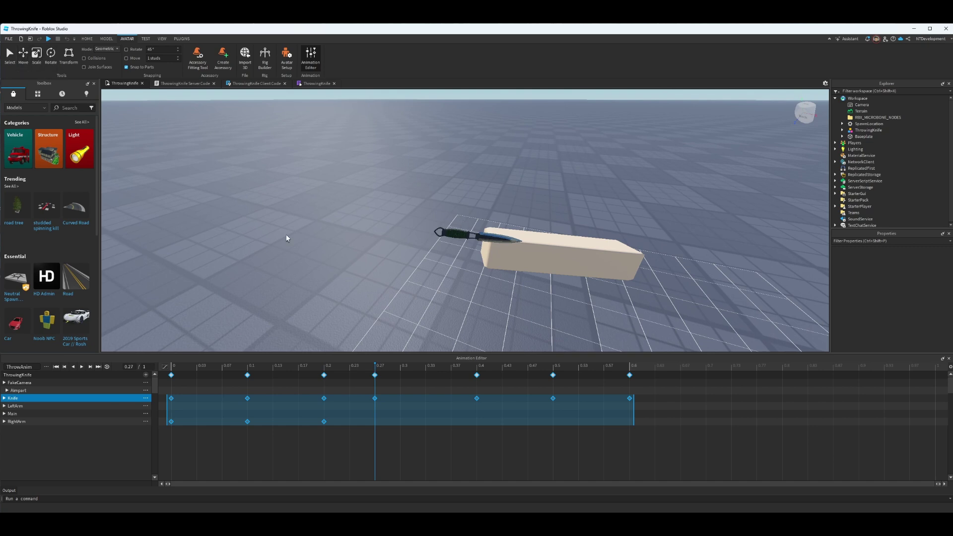
{"action": "left_click", "coordinate": [29, 402]}
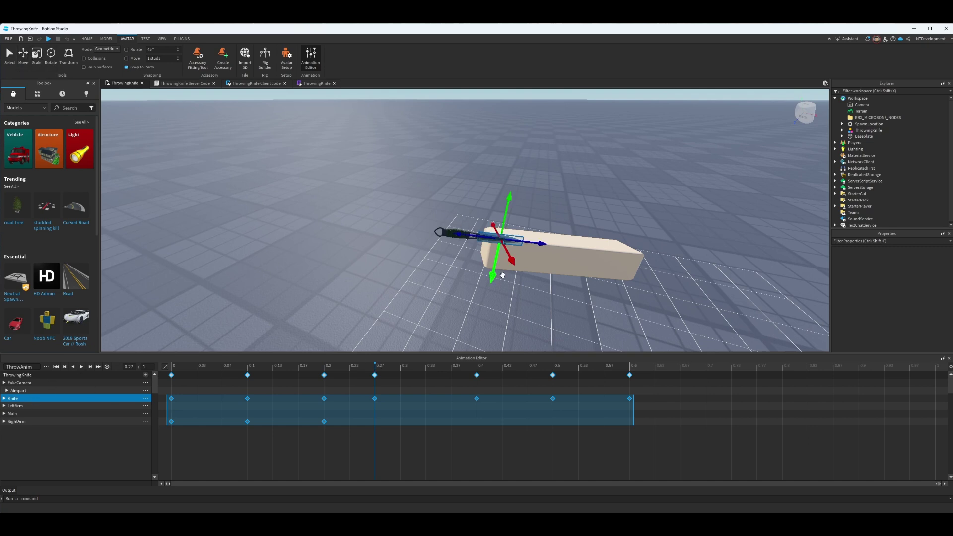
{"action": "left_click_drag", "start_coordinate": [479, 236], "coordinate": [404, 226]}
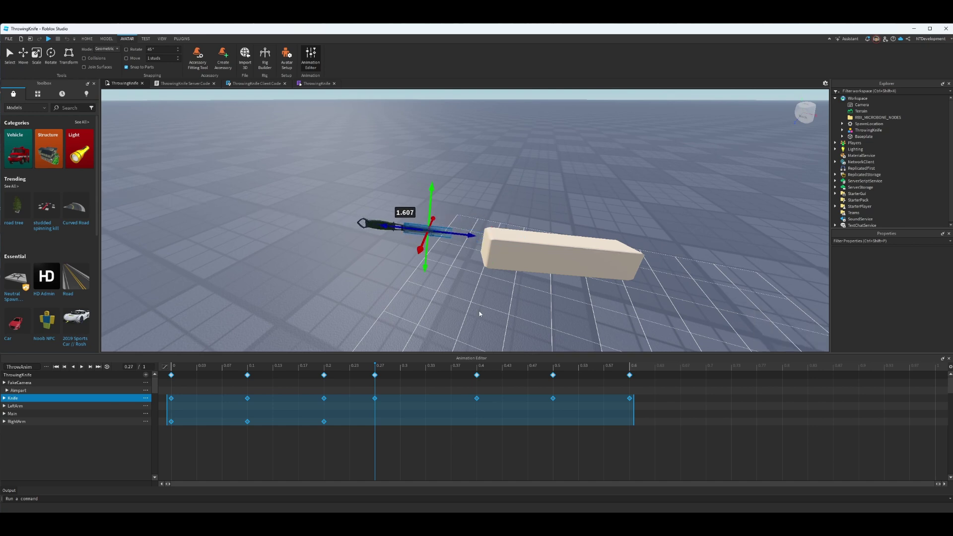
- Check the knife's poses between 0.2 and 0.5, and delete the keyframe at 0.4
{"action": "left_click", "coordinate": [478, 370]}
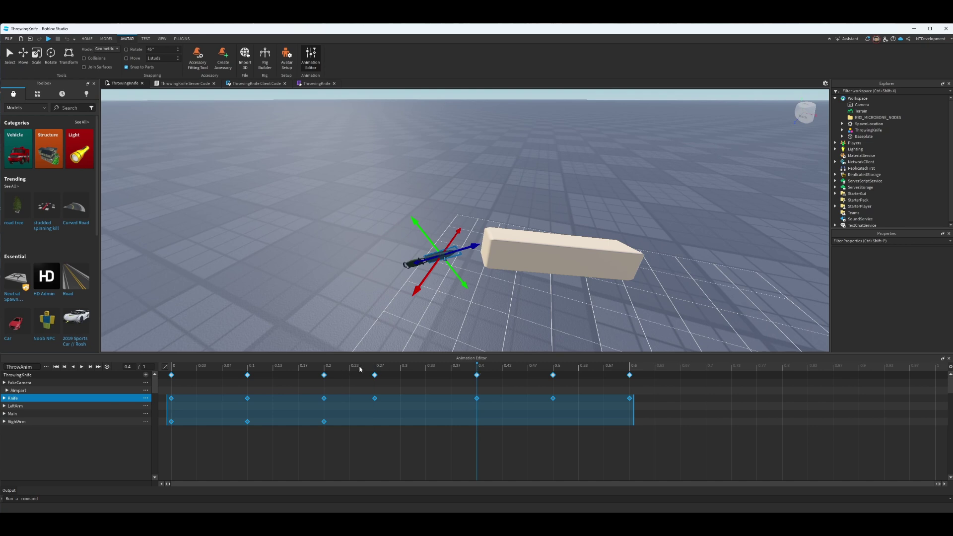
{"action": "left_click", "coordinate": [376, 369]}
{"action": "left_click", "coordinate": [325, 369]}
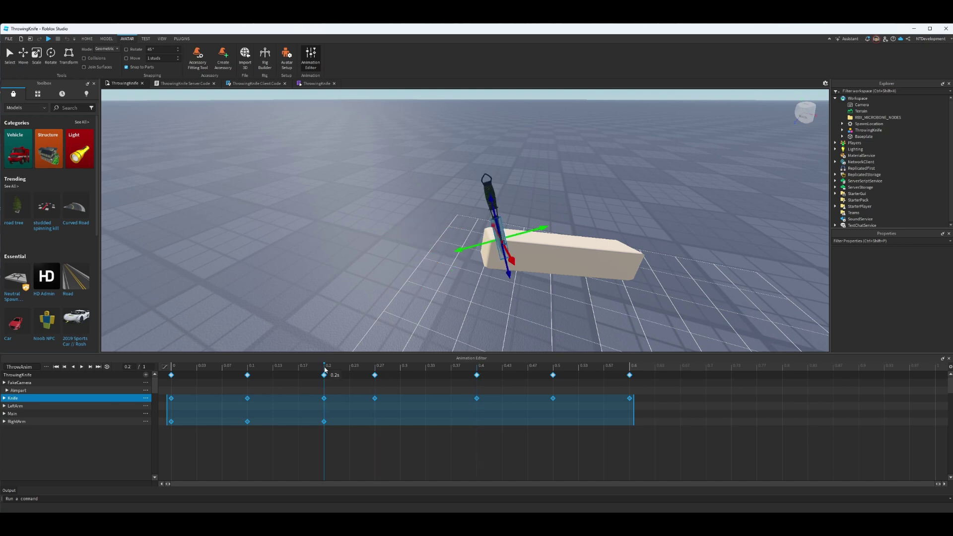
{"action": "left_click", "coordinate": [375, 370]}
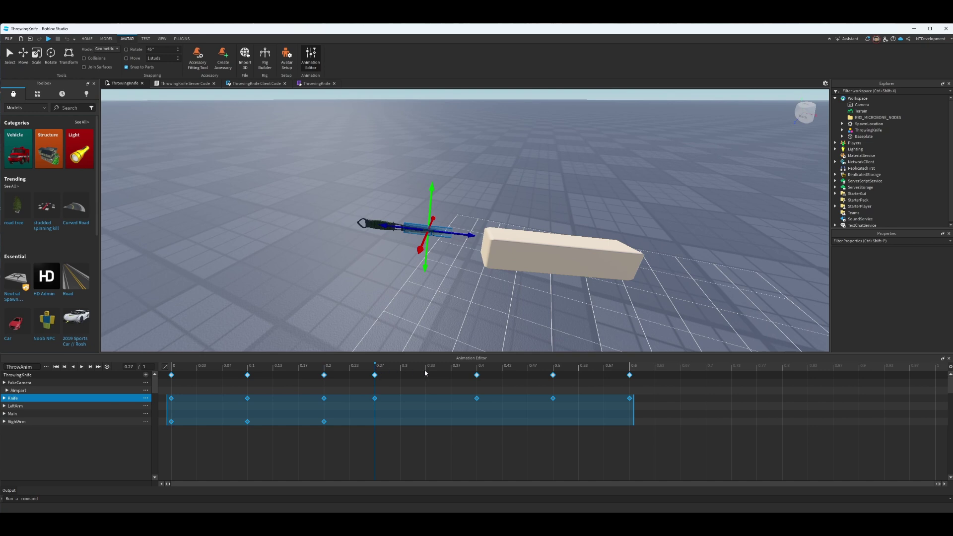
{"action": "left_click", "coordinate": [480, 370]}
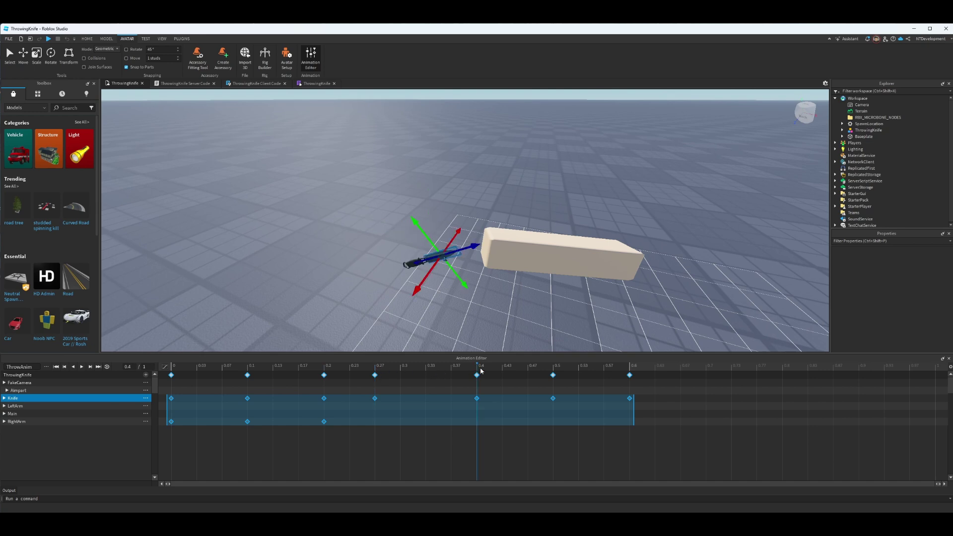
{"action": "left_click", "coordinate": [553, 370]}
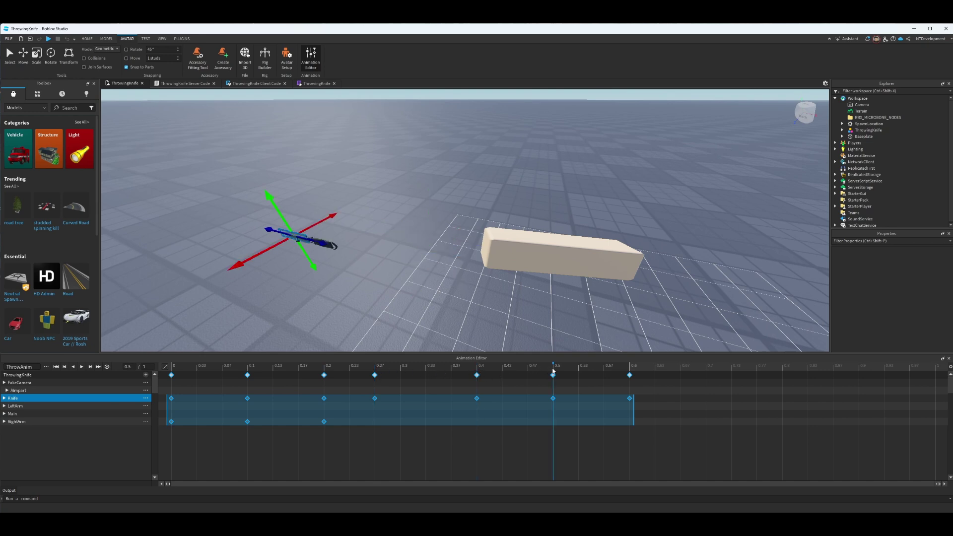
{"action": "left_click", "coordinate": [478, 373]}
{"action": "left_click", "coordinate": [477, 376]}
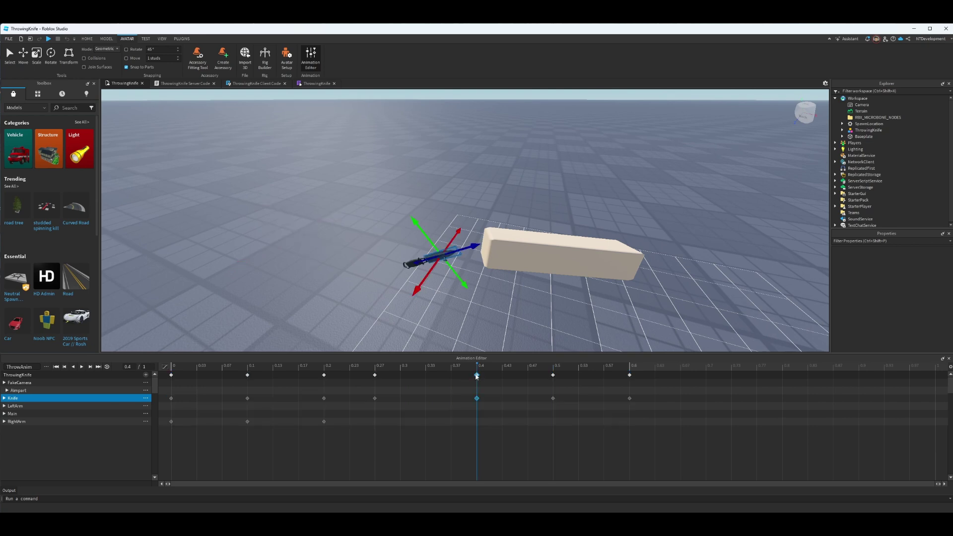
{"action": "key", "text": "Delete"}
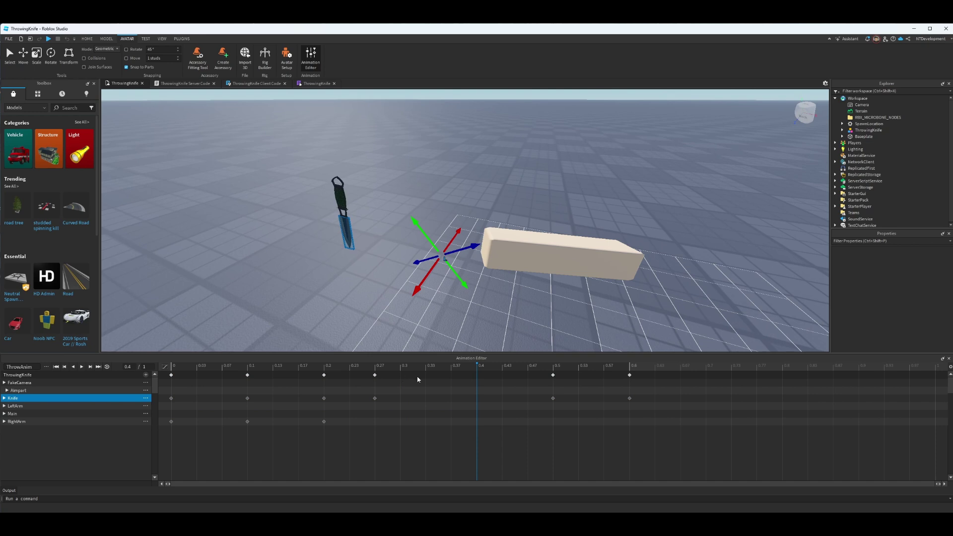
- At the 0.27 keyframe, push the knife farther forward along its length, away from the right arm
{"action": "left_click", "coordinate": [362, 368]}
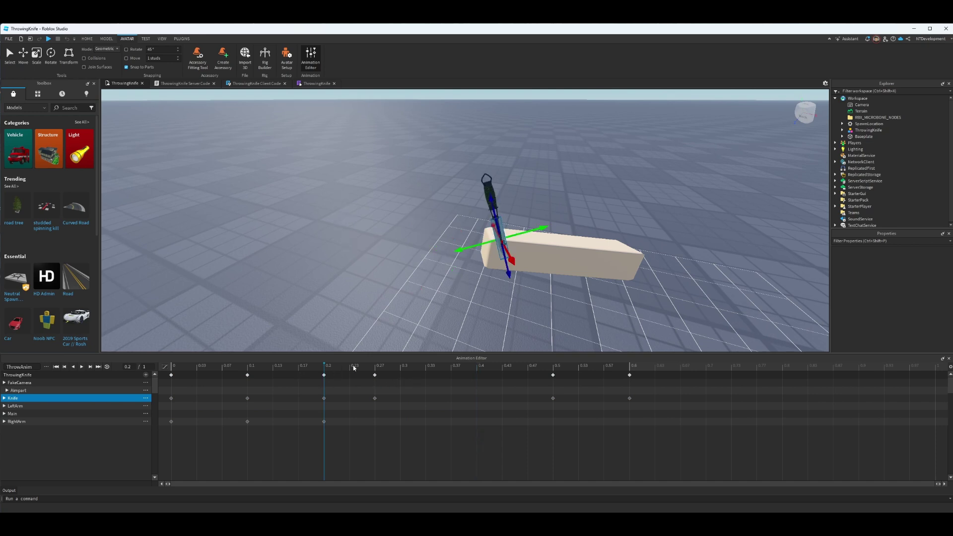
{"action": "left_click", "coordinate": [378, 368]}
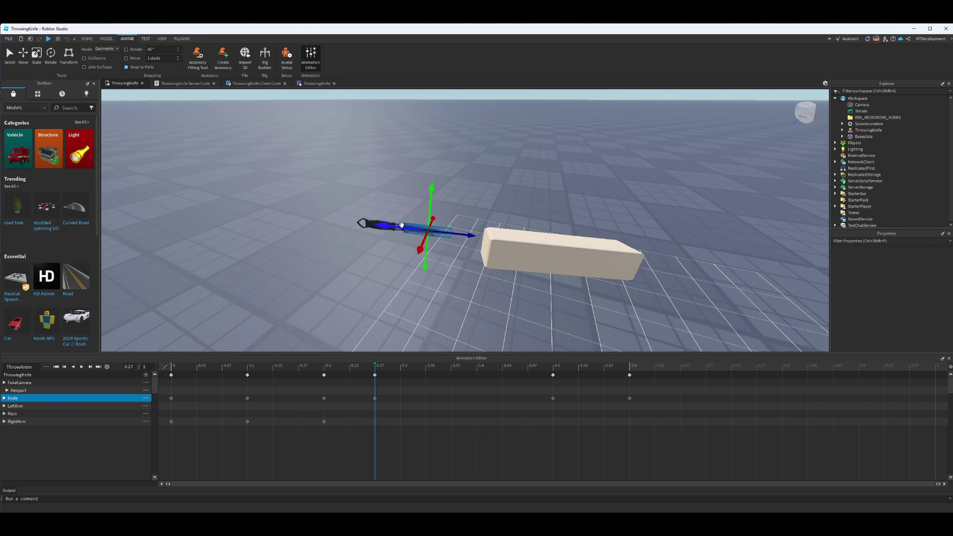
{"action": "left_click_drag", "start_coordinate": [401, 224], "coordinate": [313, 216]}
- Shift the last three keyframes earlier to 0.23, 0.3 and 0.43, and preview the throw
{"action": "left_click", "coordinate": [554, 376]}
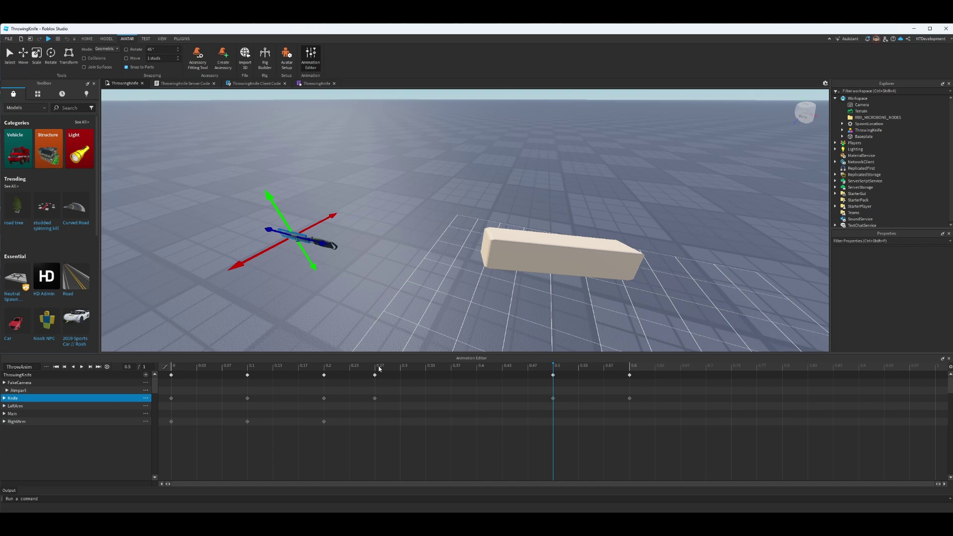
{"action": "left_click_drag", "start_coordinate": [379, 368], "coordinate": [348, 367]}
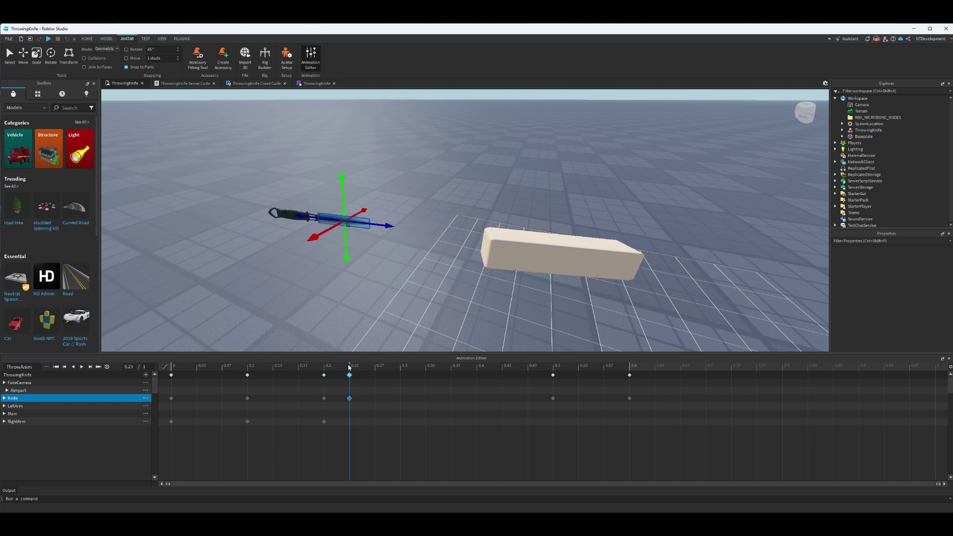
{"action": "left_click", "coordinate": [553, 369]}
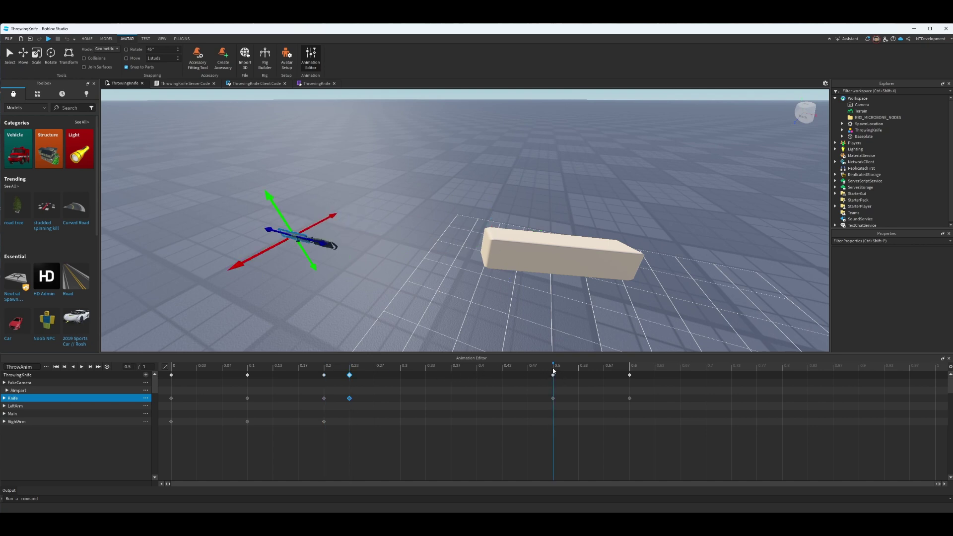
{"action": "left_click_drag", "start_coordinate": [554, 377], "coordinate": [401, 377]}
{"action": "left_click_drag", "start_coordinate": [630, 377], "coordinate": [503, 377]}
{"action": "left_click", "coordinate": [81, 366]}
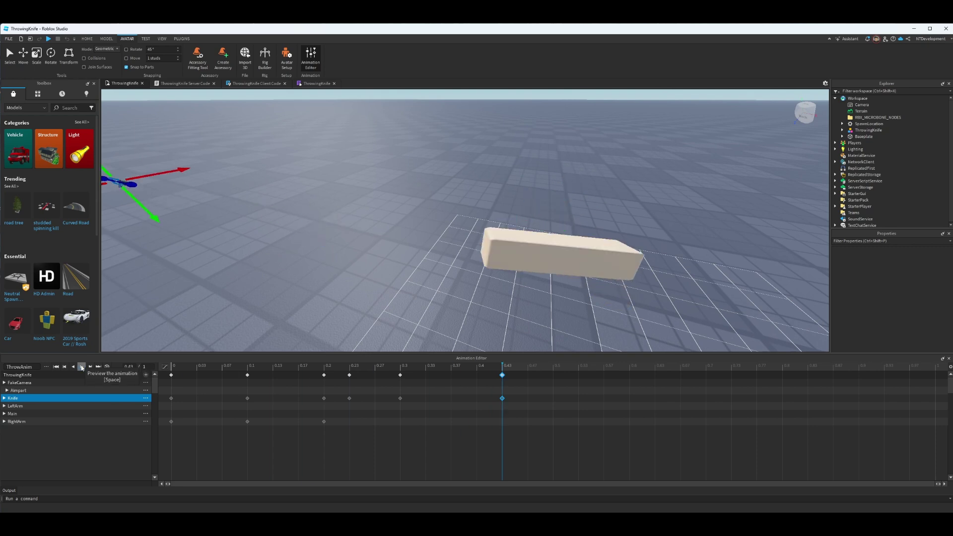
{"action": "left_click", "coordinate": [81, 366]}
{"action": "left_click", "coordinate": [81, 368]}
- Select all keyframes, stretch them so the animation ends at 0.5, and preview the throw
{"action": "left_click_drag", "start_coordinate": [168, 373], "coordinate": [557, 397]}
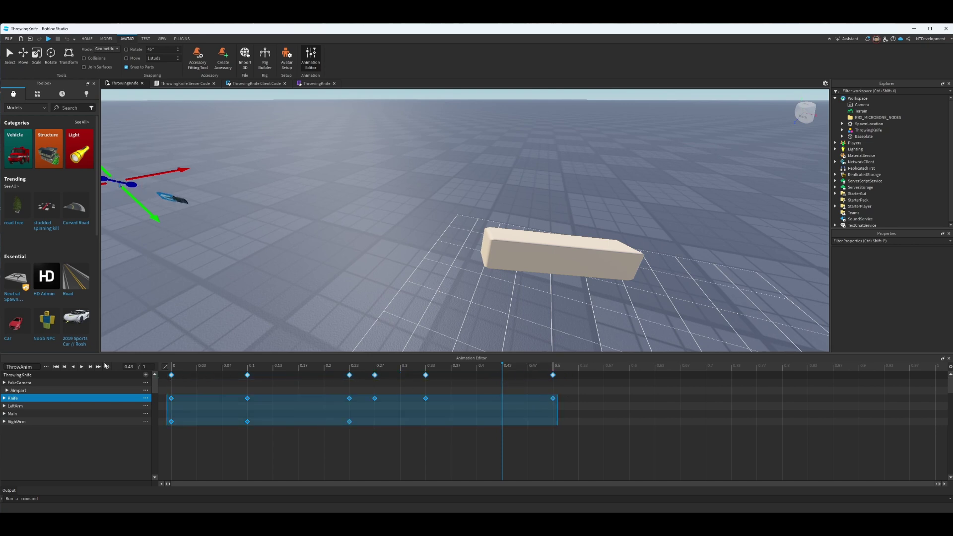
{"action": "left_click", "coordinate": [81, 366]}
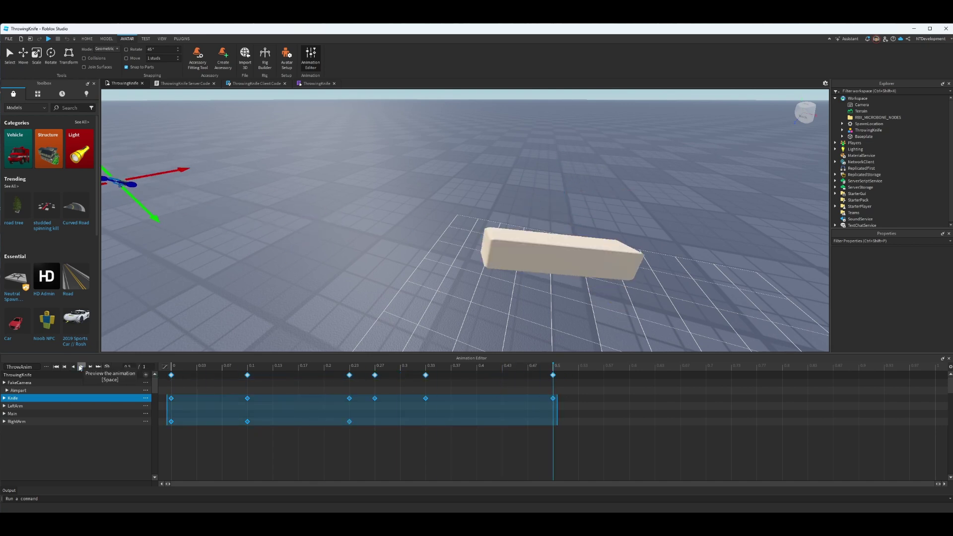
{"action": "left_click", "coordinate": [80, 367]}
{"action": "left_click", "coordinate": [81, 367]}
- Review ThrowAnim's playback from the first-person viewpoint between the two arms
{"action": "right_click_drag", "start_coordinate": [519, 276], "coordinate": [519, 276]}
{"action": "right_click_drag", "start_coordinate": [593, 266], "coordinate": [594, 268]}
{"action": "key", "text": "d"}
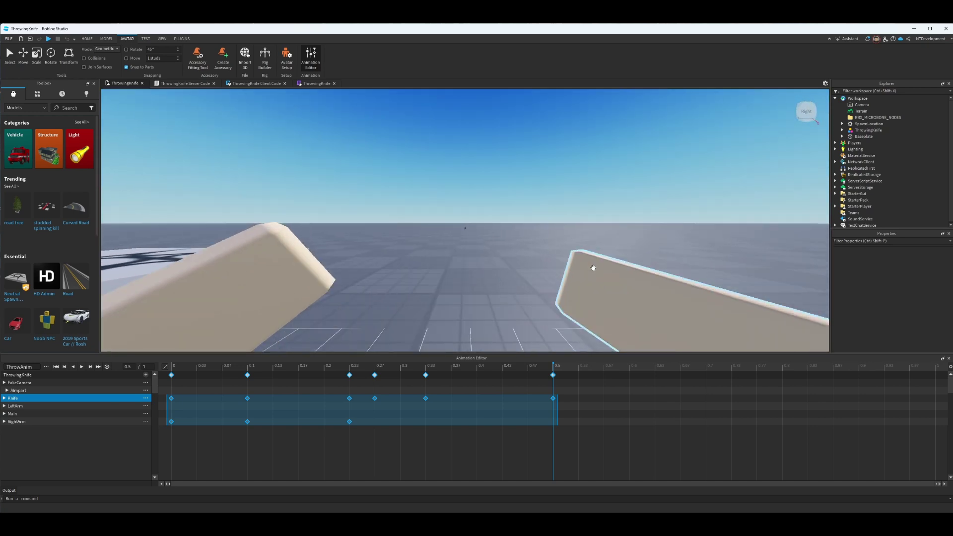
{"action": "left_click", "coordinate": [82, 368]}
{"action": "left_click", "coordinate": [82, 367]}
{"action": "left_click", "coordinate": [82, 367]}
{"action": "right_click_drag", "start_coordinate": [417, 298], "coordinate": [418, 297]}
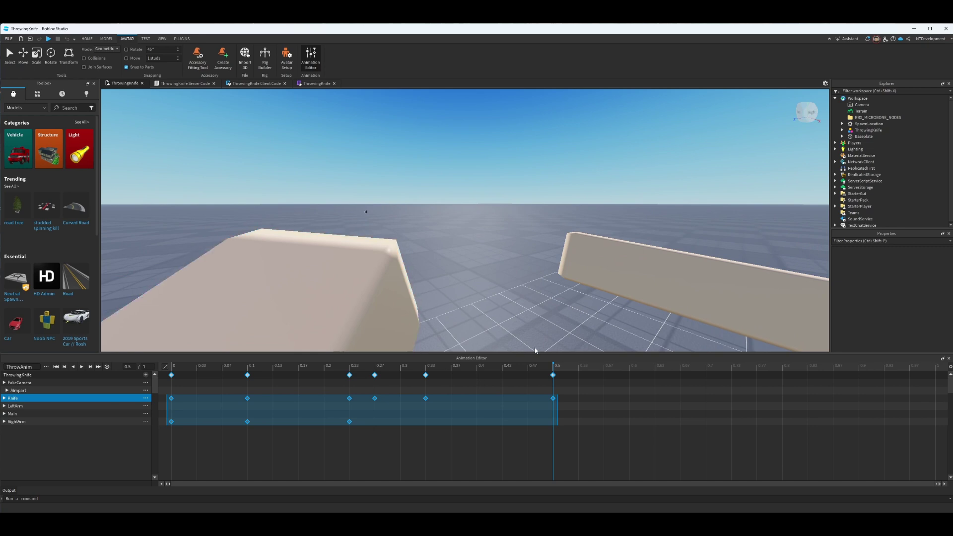
{"action": "right_click_drag", "start_coordinate": [540, 349], "coordinate": [550, 291]}
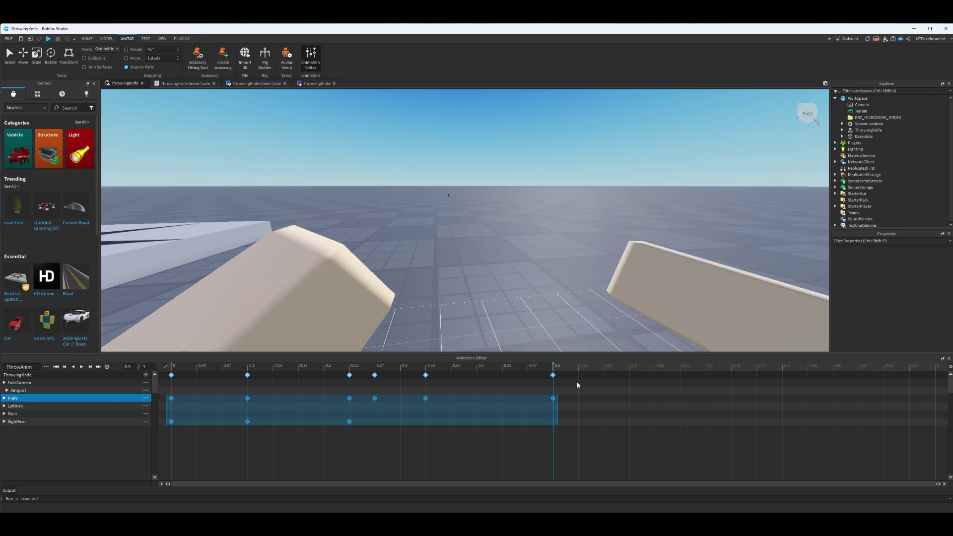
- Copy the starting pose keyframe at 0 and paste it at 0.53, checking the pose at 0.5
{"action": "left_click", "coordinate": [577, 368]}
{"action": "left_click", "coordinate": [171, 375]}
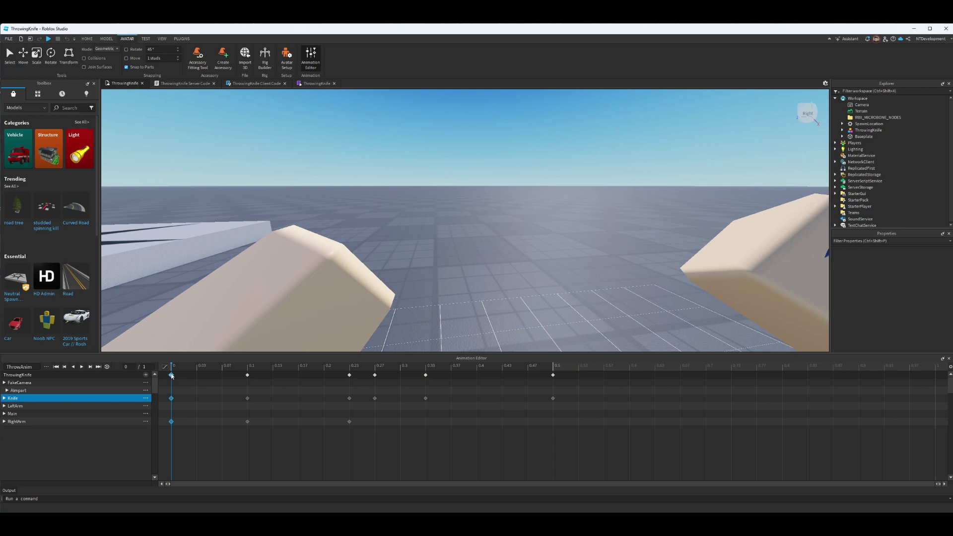
{"action": "right_click", "coordinate": [171, 376]}
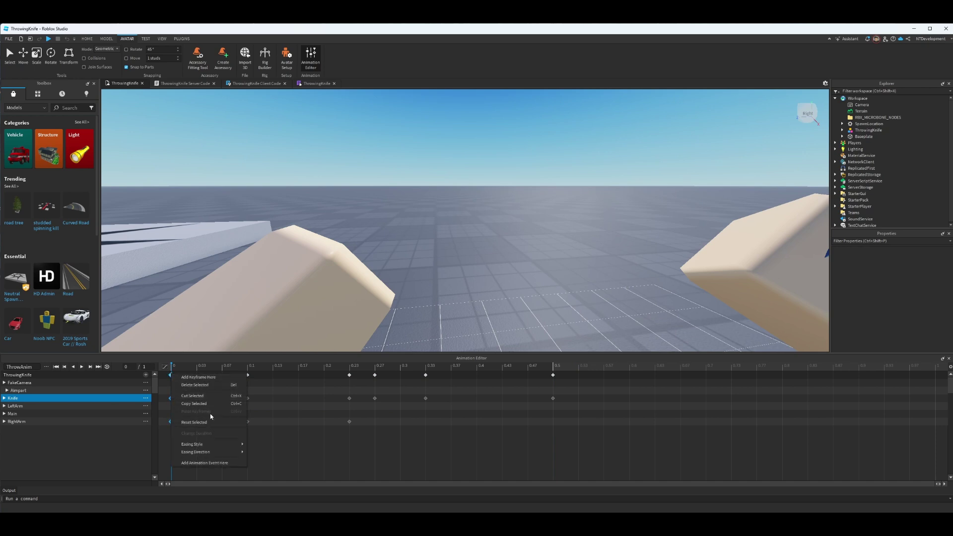
{"action": "left_click", "coordinate": [199, 403]}
{"action": "left_click", "coordinate": [578, 367]}
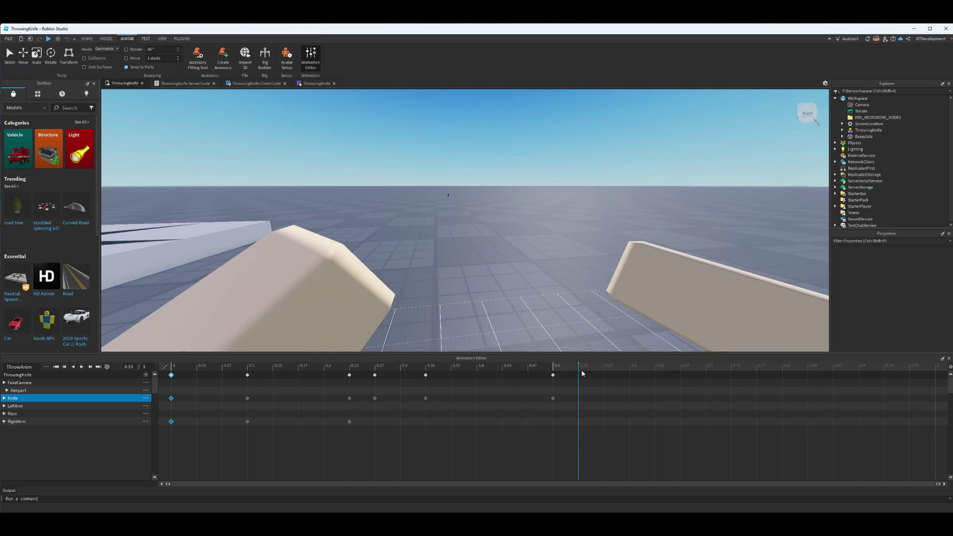
{"action": "key", "text": "ctrl+v"}
{"action": "left_click", "coordinate": [555, 367]}
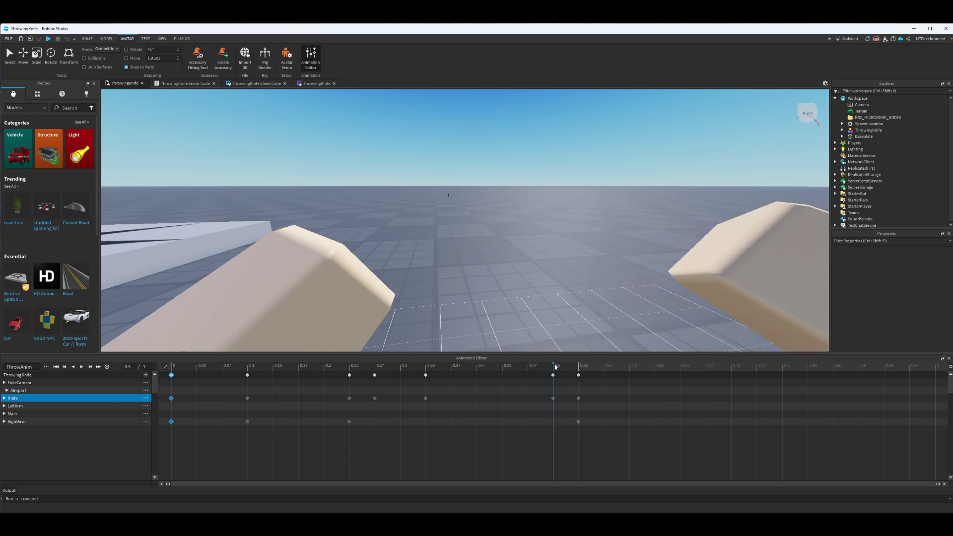
- Check the pose at 0.53 and play ThrowAnim to preview the full throw and return
{"action": "left_click", "coordinate": [579, 367]}
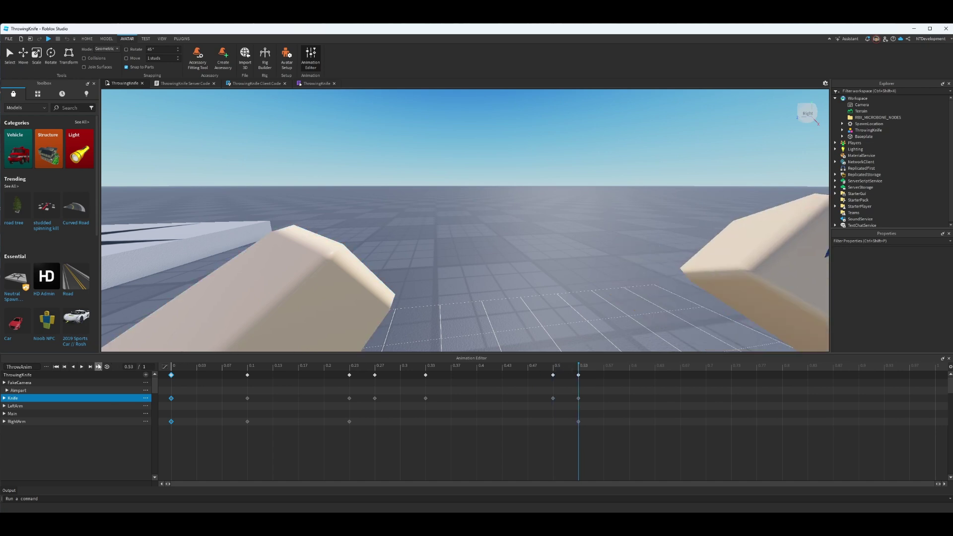
{"action": "left_click", "coordinate": [82, 367]}
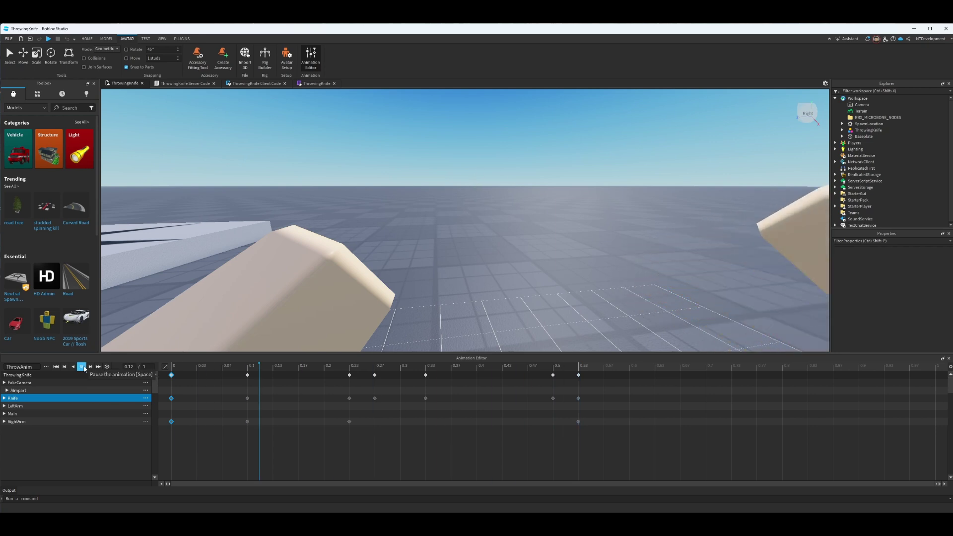
{"action": "left_click", "coordinate": [82, 367]}
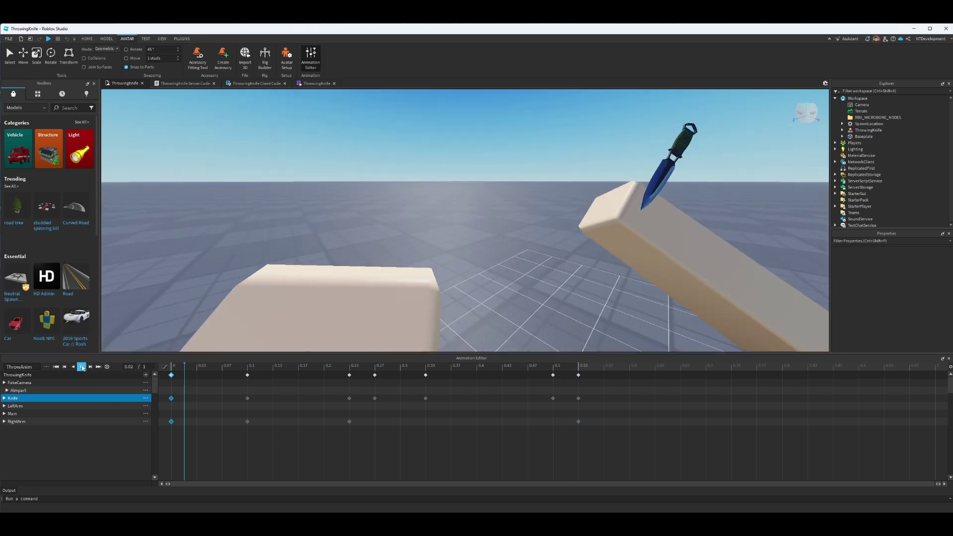
- Publish ThrowAnim to Roblox as an Animation asset with the creator set to Me, and close the Animation Editor
{"action": "left_click", "coordinate": [46, 367]}
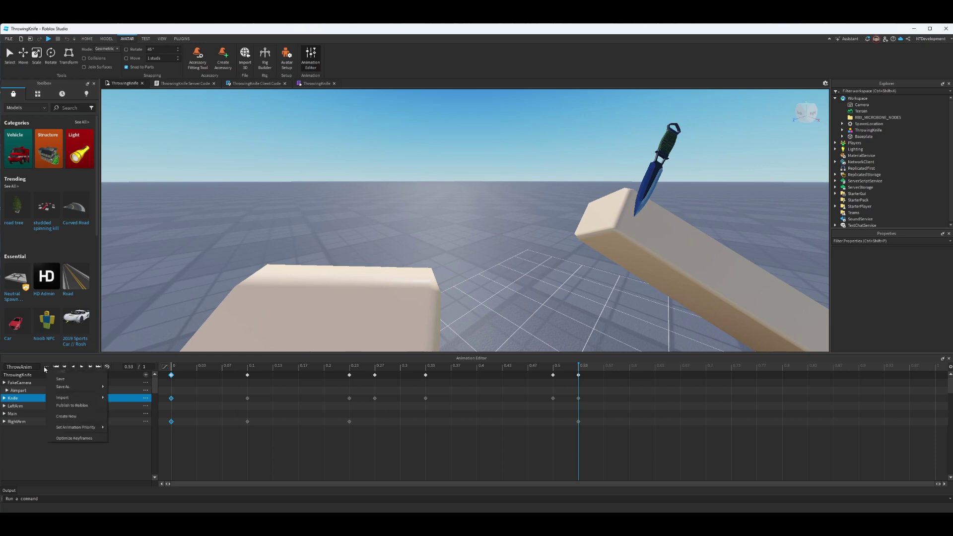
{"action": "mouse_move", "coordinate": [73, 388]}
{"action": "left_click", "coordinate": [72, 406]}
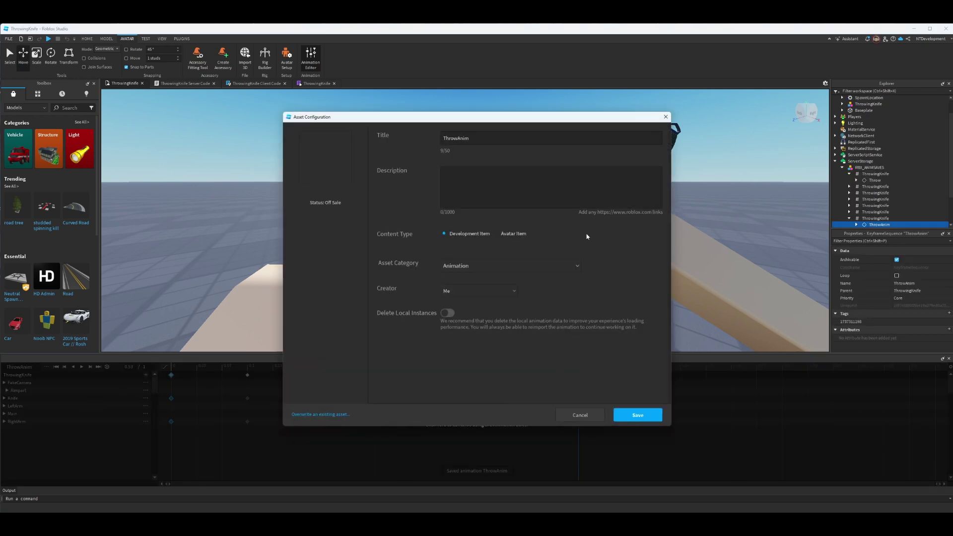
{"action": "left_click", "coordinate": [635, 416]}
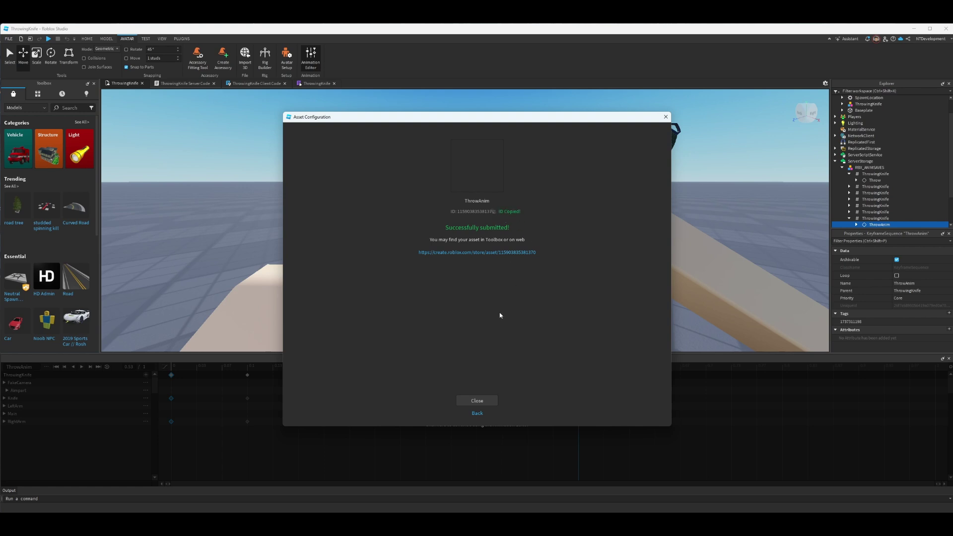
{"action": "left_click", "coordinate": [480, 404]}
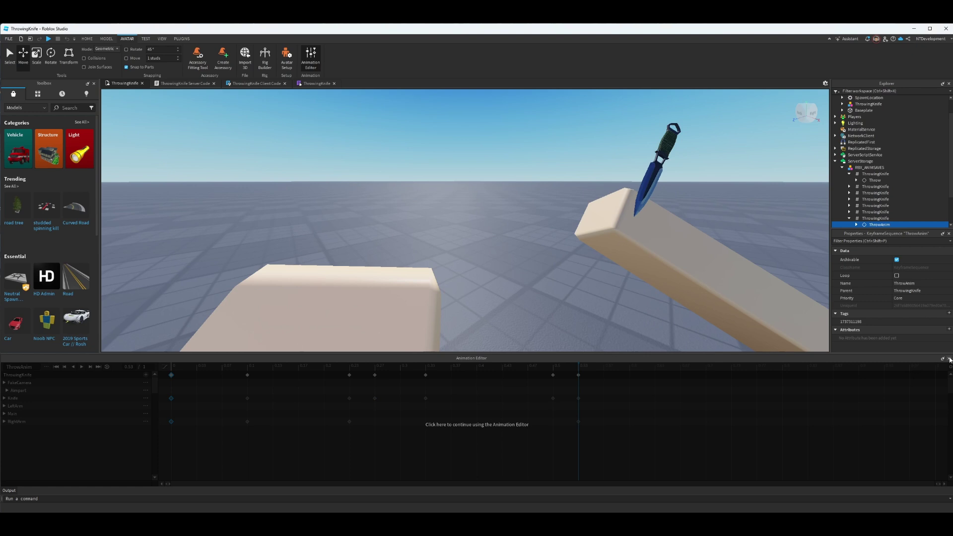
{"action": "left_click", "coordinate": [949, 358]}
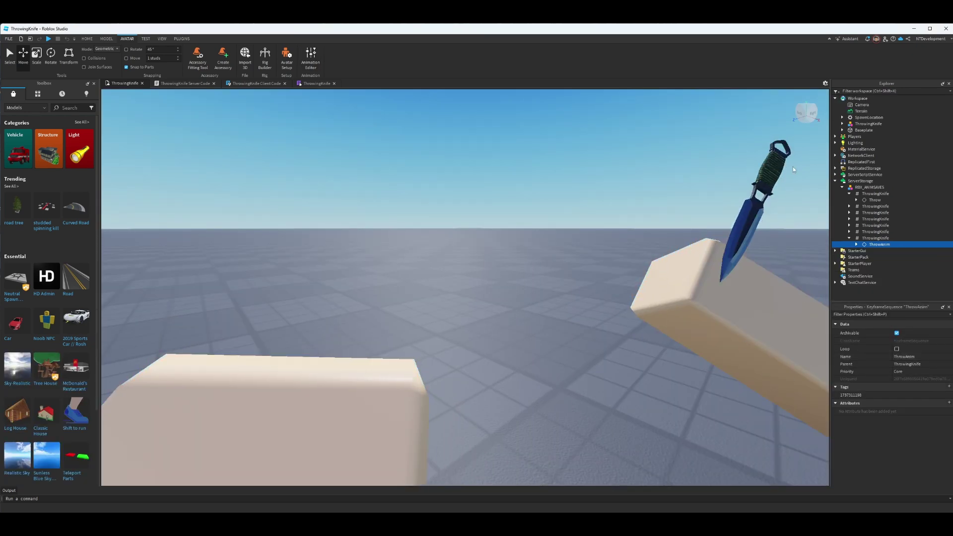
- Replace the fireAnim asset ID in the ThrowingKnife module under ReplicatedStorage Modules with the newly published ThrowAnim ID
{"action": "left_click", "coordinate": [836, 168]}
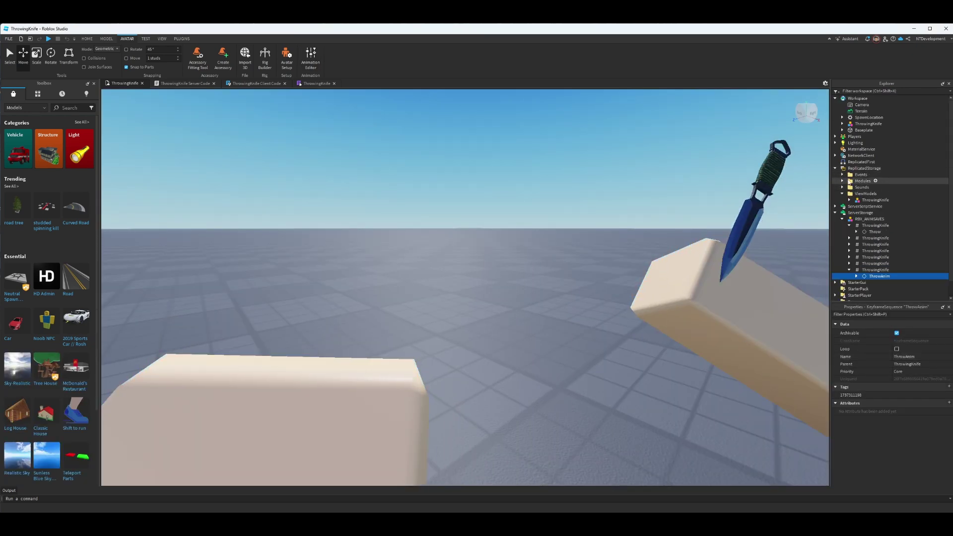
{"action": "left_click", "coordinate": [843, 180]}
{"action": "double_click", "coordinate": [875, 187]}
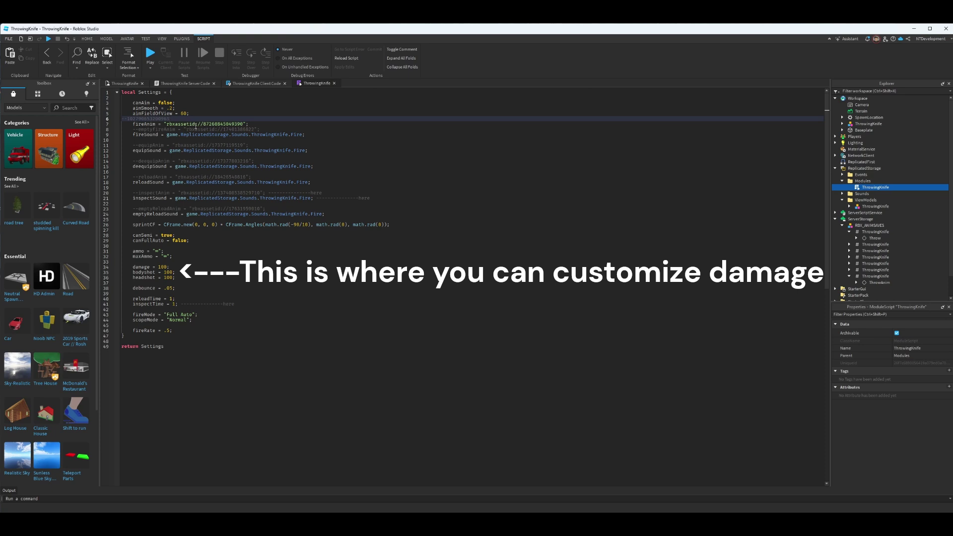
{"action": "left_click_drag", "start_coordinate": [203, 125], "coordinate": [243, 124]}
{"action": "key", "text": "BackSpace"}
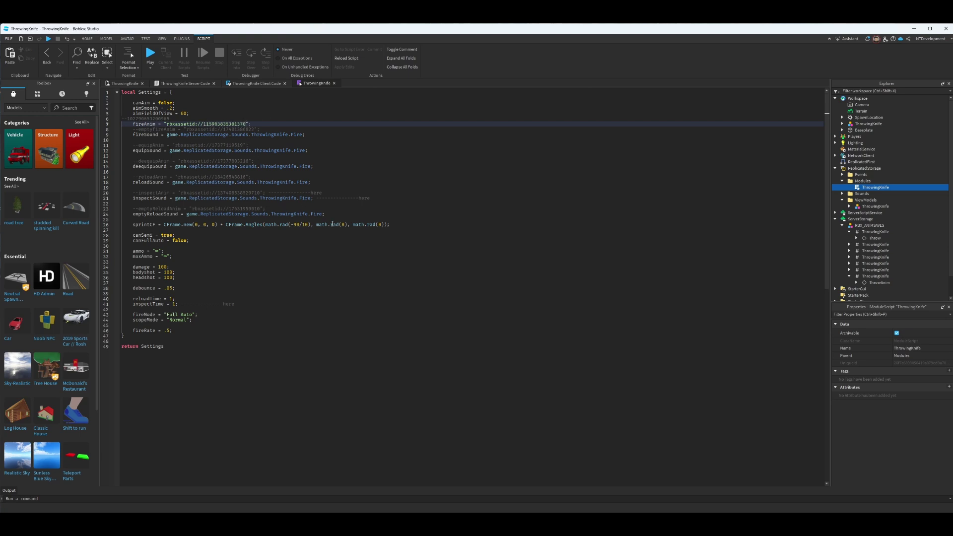
- Start a playtest from the place view and move forward off the spawn in first person
{"action": "left_click", "coordinate": [128, 85]}
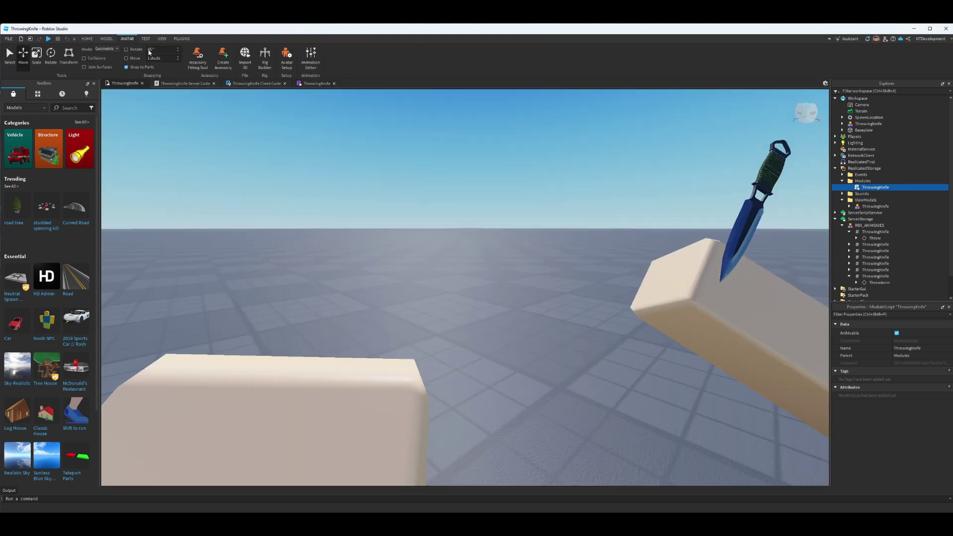
{"action": "left_click", "coordinate": [48, 39]}
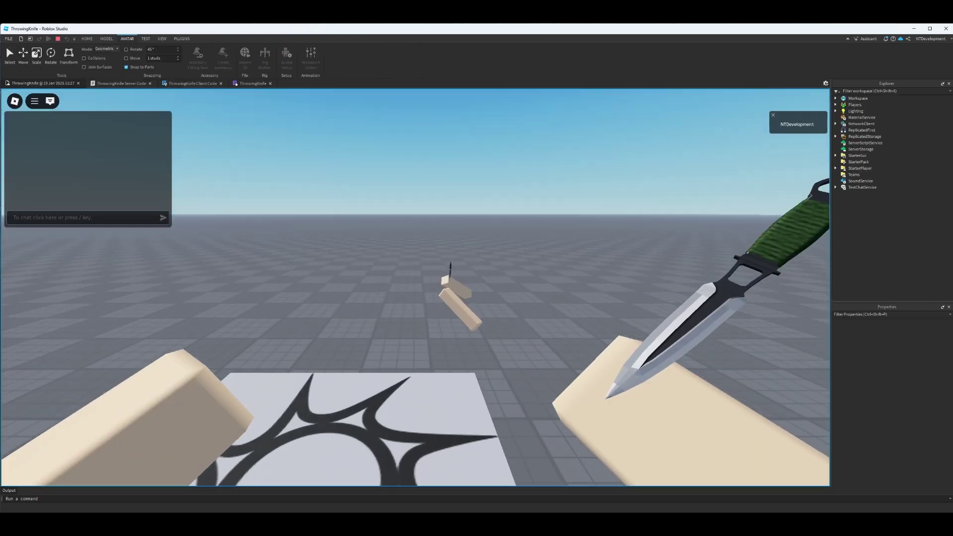
{"action": "key", "text": "w"}
{"action": "key", "text": "a"}
{"action": "scroll", "coordinate": [415, 287], "scroll_direction": "up", "scroll_amount": 5}
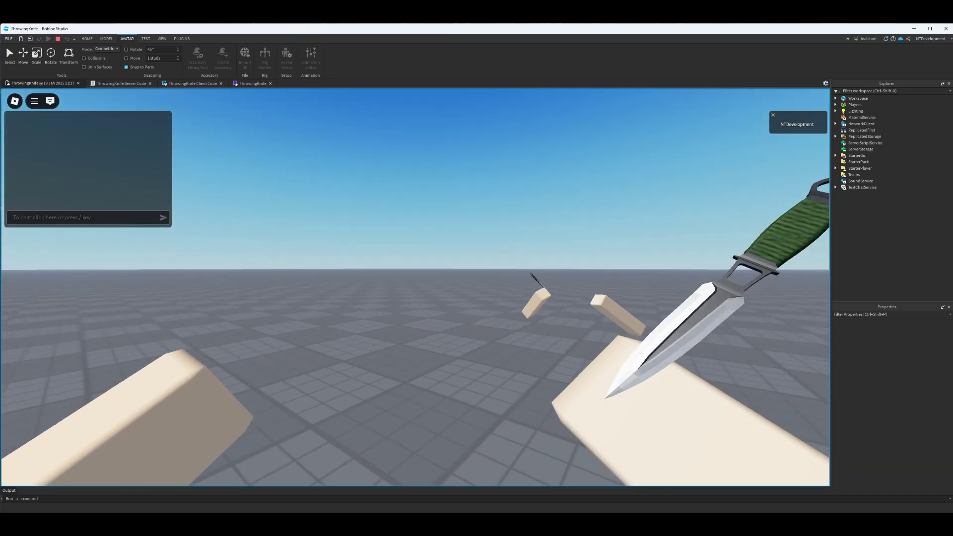
- Throw the knife repeatedly to check the new fire animation in game, and end the playtest
{"action": "left_click", "coordinate": [415, 287]}
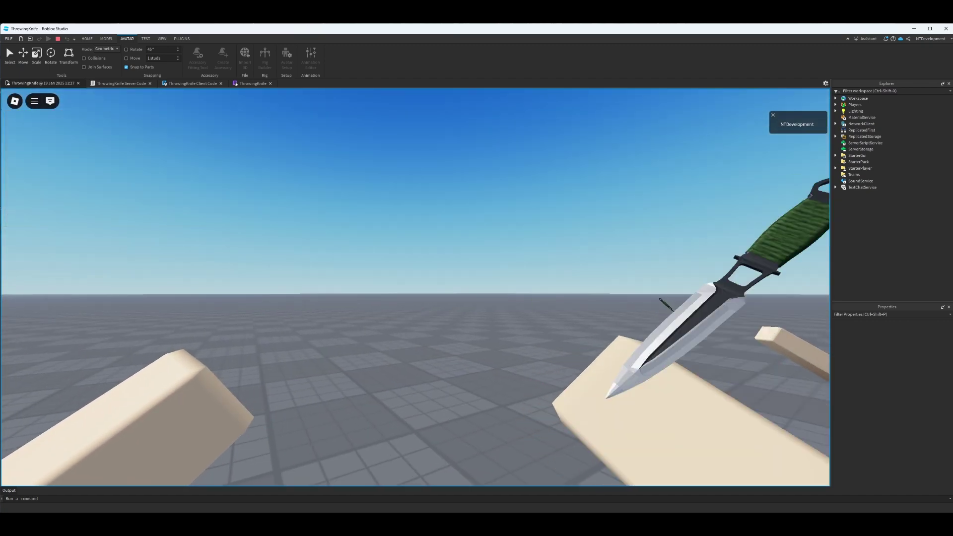
{"action": "left_click", "coordinate": [415, 287]}
{"action": "left_click", "coordinate": [415, 287]}
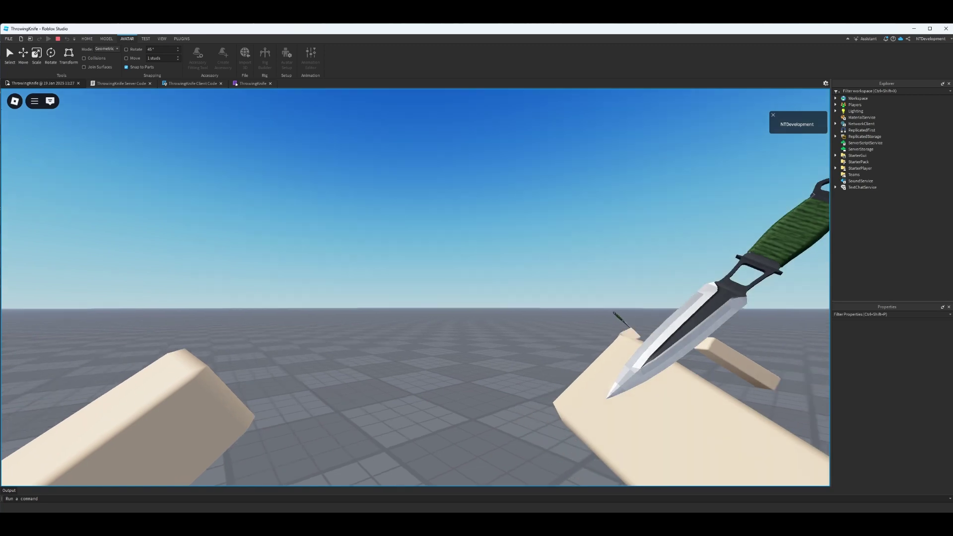
{"action": "left_click", "coordinate": [415, 286]}
{"action": "left_click", "coordinate": [415, 286]}
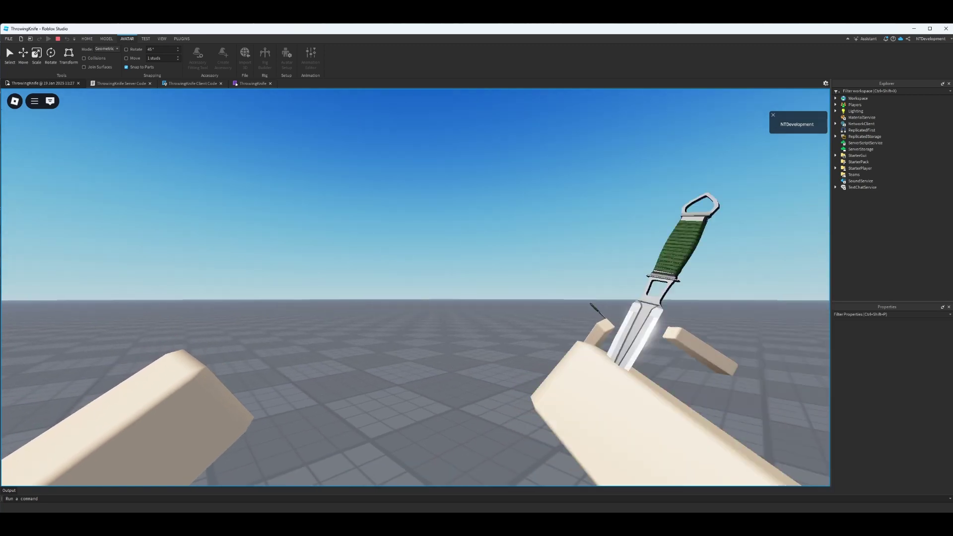
{"action": "left_click", "coordinate": [415, 287]}
{"action": "left_click", "coordinate": [415, 287]}
{"action": "key", "text": "Escape"}
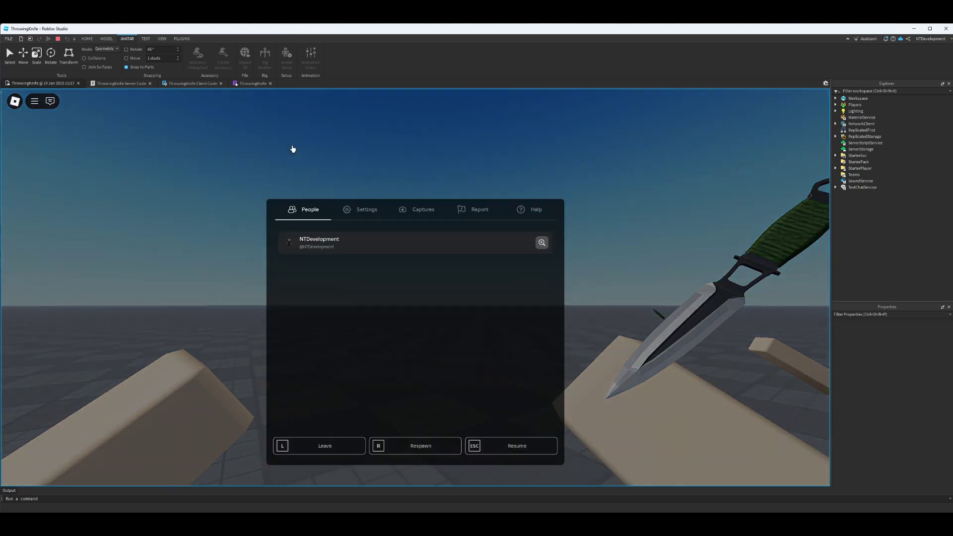
{"action": "key", "text": "shift+F5"}
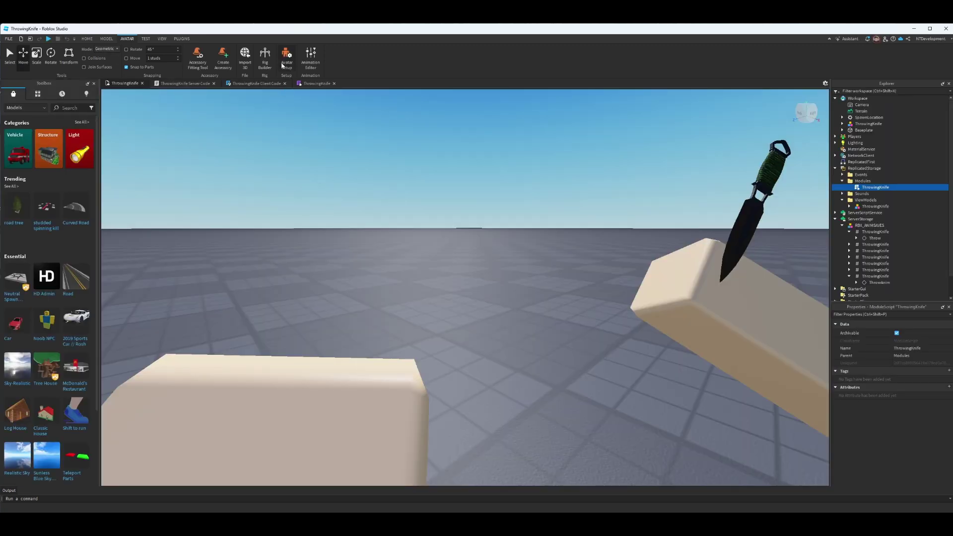
- Generate a masculine R15 Block Avatar rig as a target and start a playtest
{"action": "left_click", "coordinate": [268, 58]}
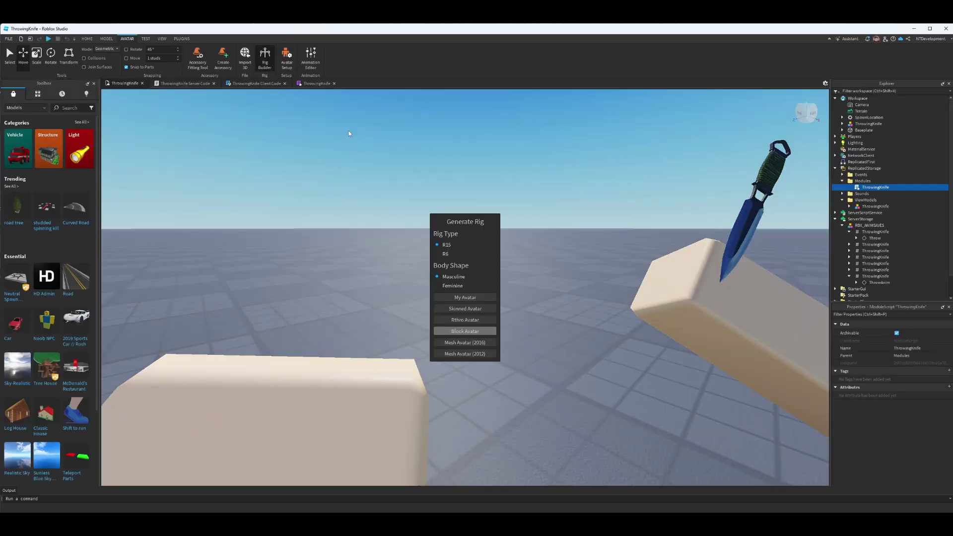
{"action": "left_click", "coordinate": [465, 324]}
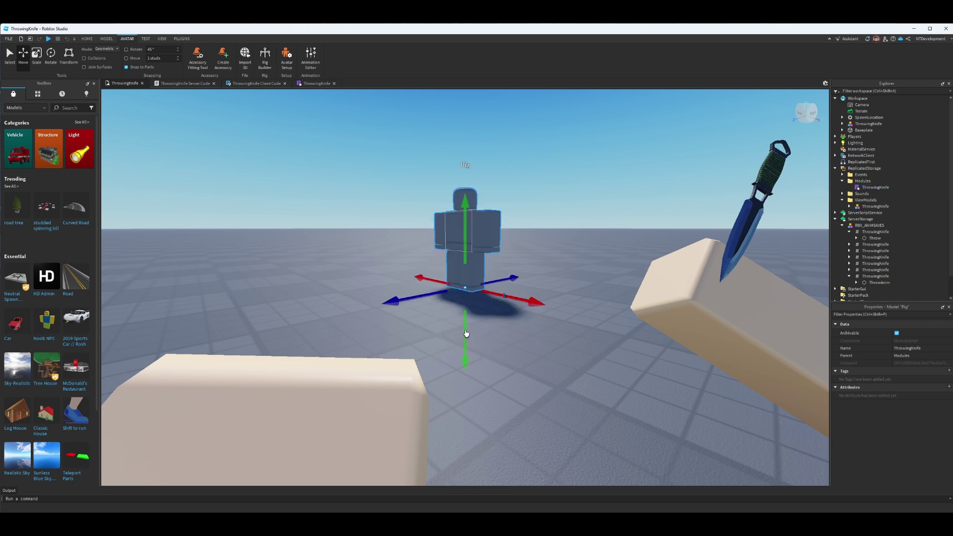
{"action": "left_click", "coordinate": [48, 39]}
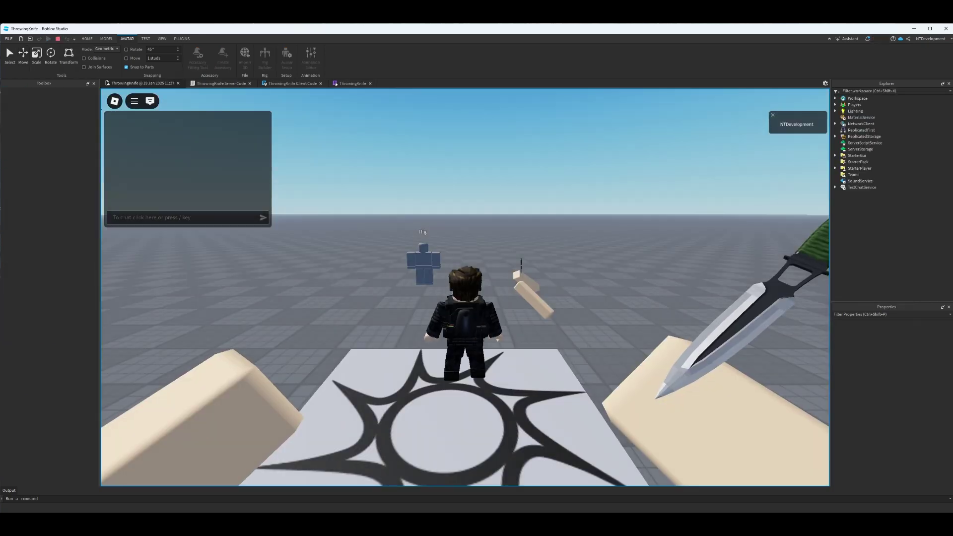
- Test the knife's damage by throwing it at the rig in first person, and stop the playtest
{"action": "scroll", "coordinate": [465, 287], "scroll_direction": "up", "scroll_amount": 3}
{"action": "left_click", "coordinate": [416, 287]}
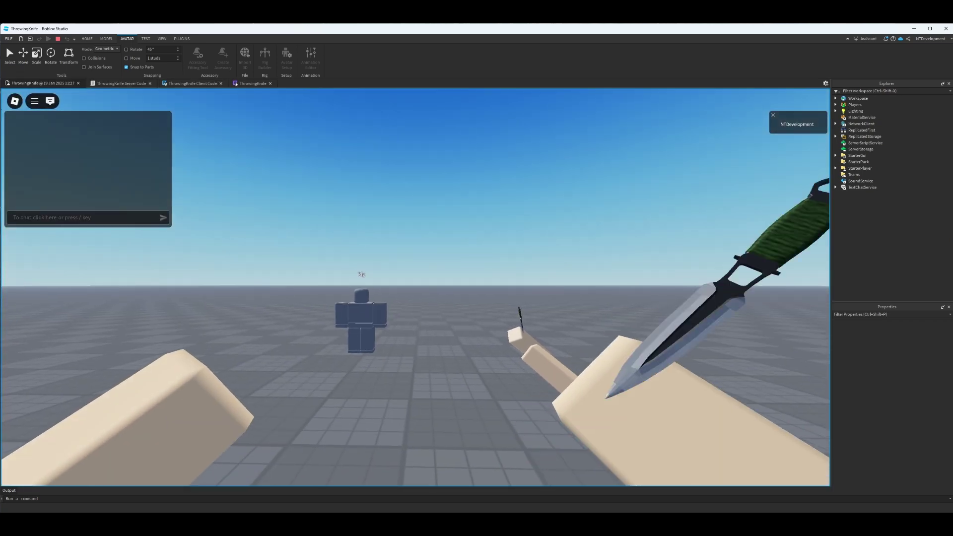
{"action": "left_click", "coordinate": [415, 288]}
{"action": "key", "text": "a"}
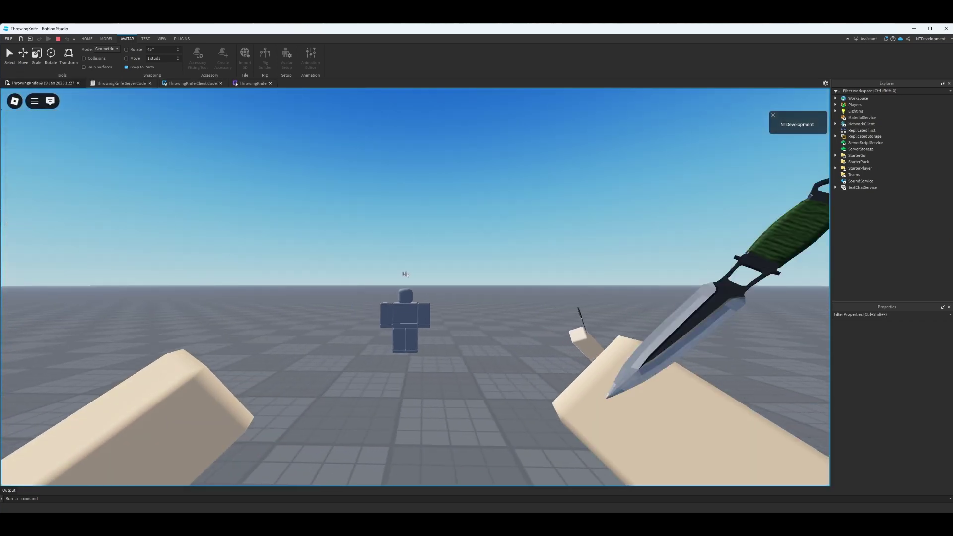
{"action": "key", "text": "w"}
{"action": "left_click", "coordinate": [415, 287]}
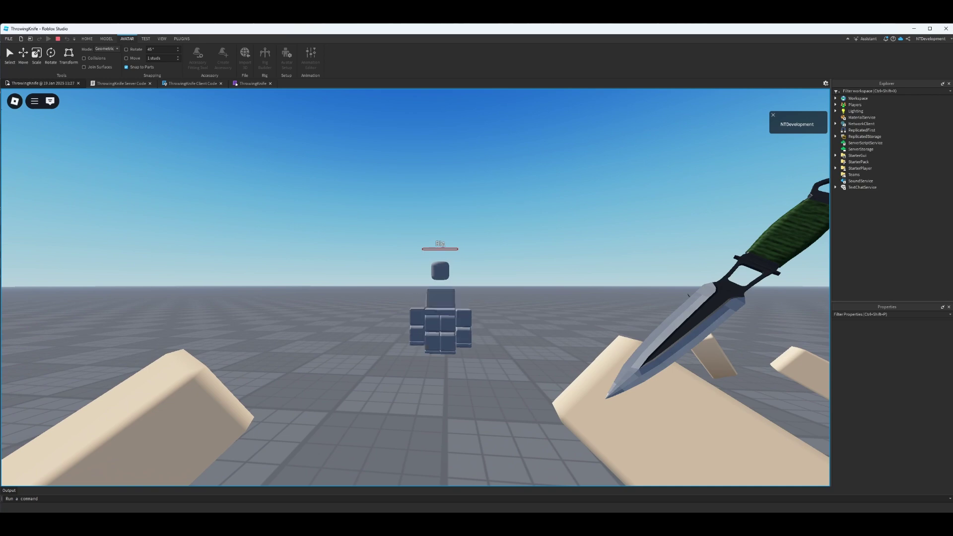
{"action": "key", "text": "w"}
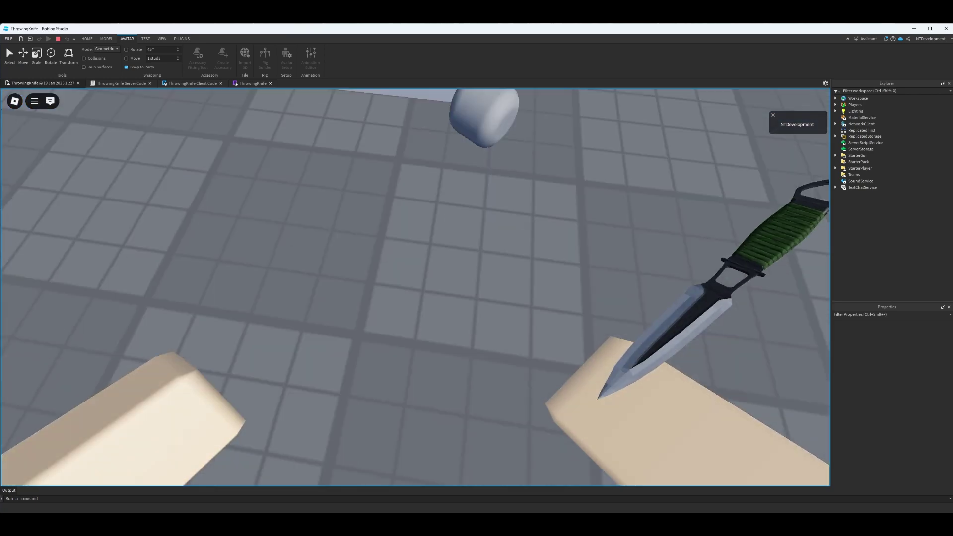
{"action": "key", "text": "Escape"}
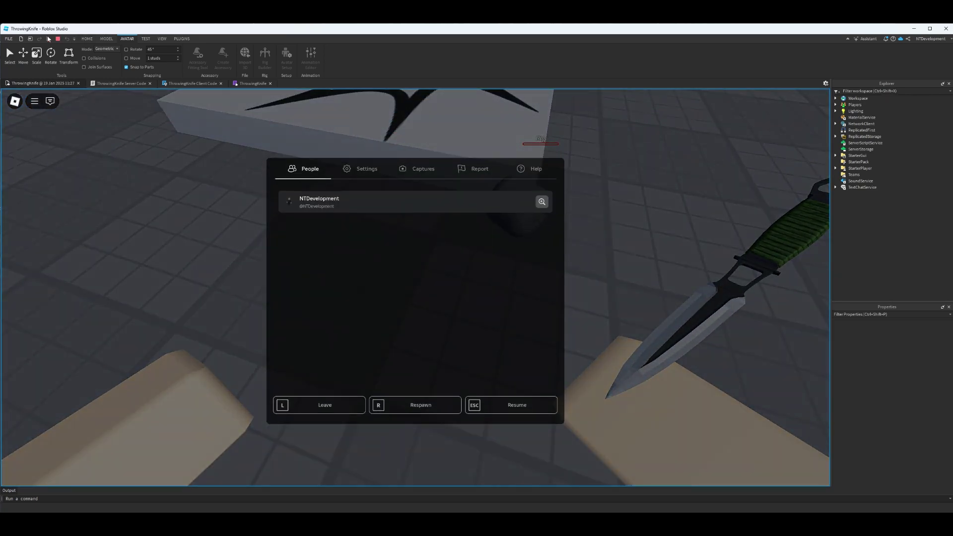
{"action": "left_click", "coordinate": [56, 39]}
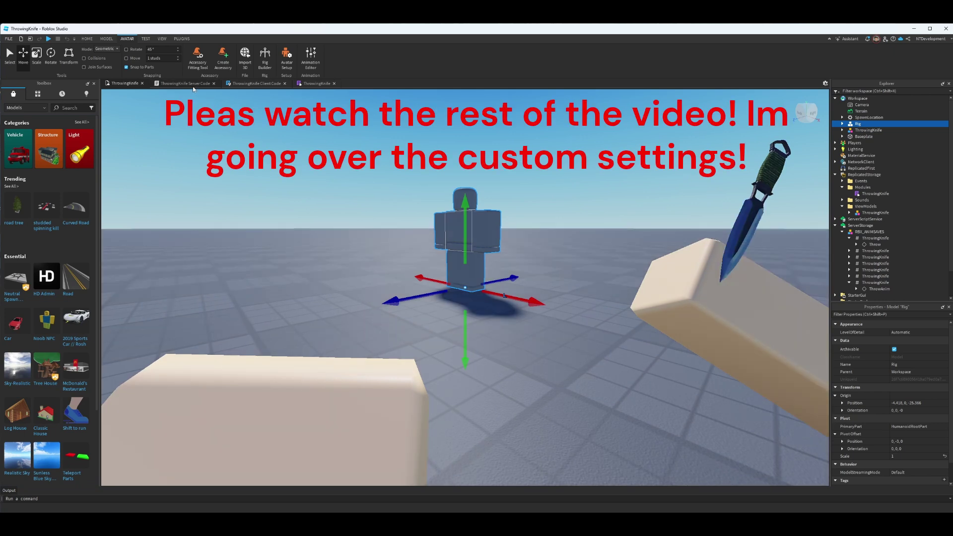
- Change the bullet's Transparency in ThrowingKnife Server Code so that the thrown bullet part is visible
{"action": "left_click", "coordinate": [191, 84]}
{"action": "scroll", "coordinate": [362, 220], "scroll_direction": "up", "scroll_amount": 4}
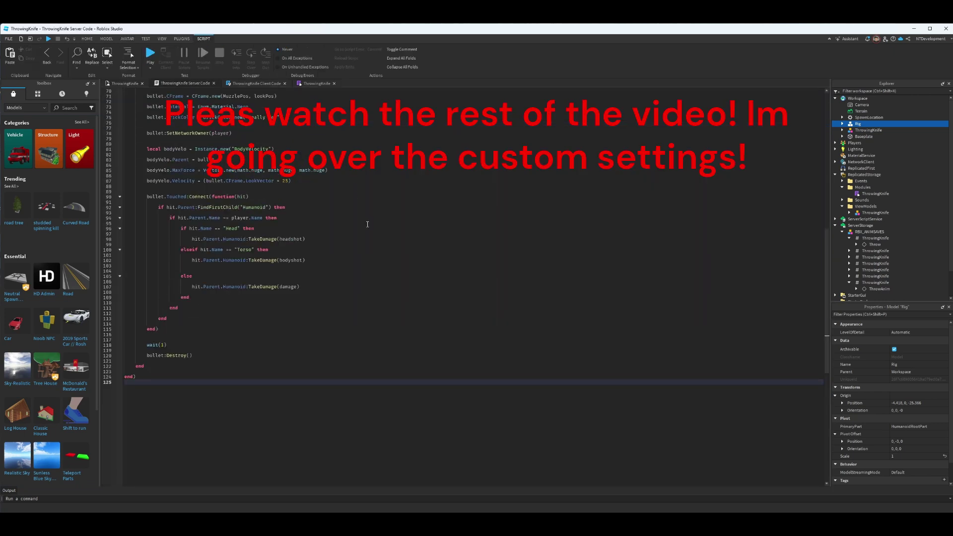
{"action": "scroll", "coordinate": [367, 224], "scroll_direction": "up", "scroll_amount": 4}
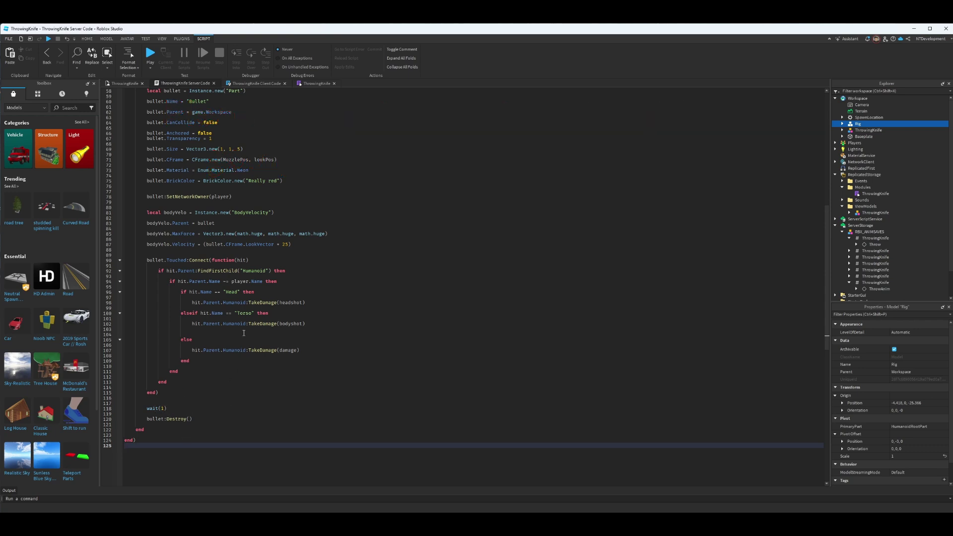
{"action": "scroll", "coordinate": [244, 332], "scroll_direction": "up", "scroll_amount": 3}
{"action": "left_click", "coordinate": [220, 188]}
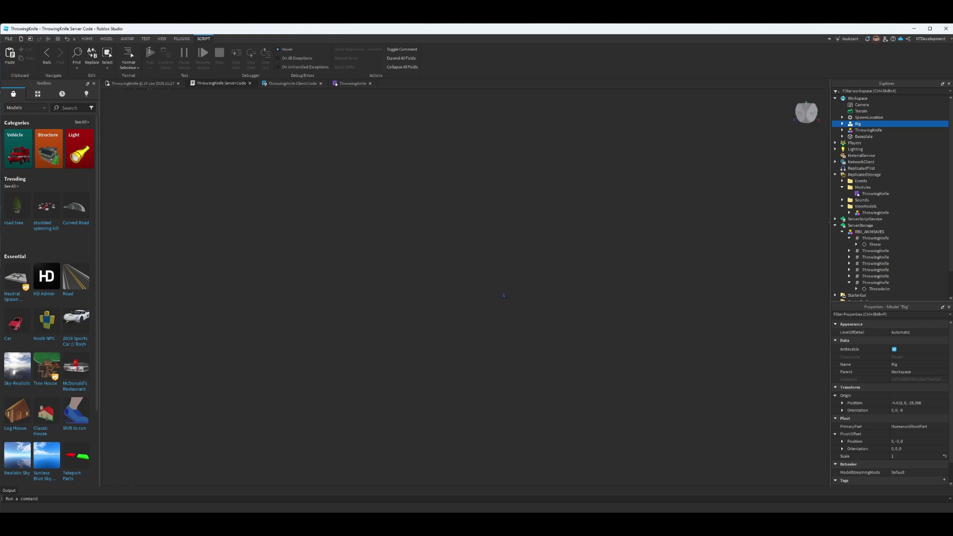
- Start a playtest and throw the knife into the open to watch the red bullet's flight
{"action": "left_click", "coordinate": [149, 51]}
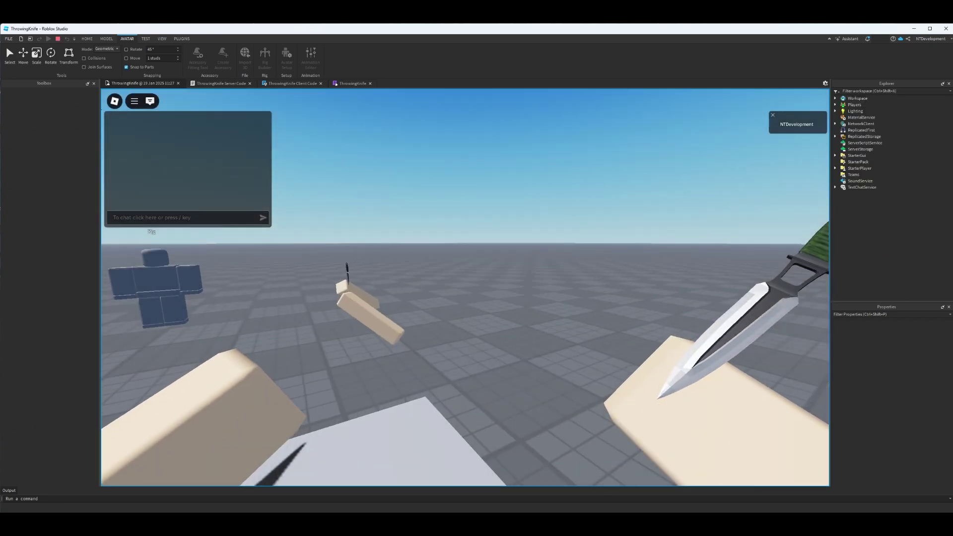
{"action": "left_click", "coordinate": [465, 288]}
{"action": "left_click", "coordinate": [416, 287]}
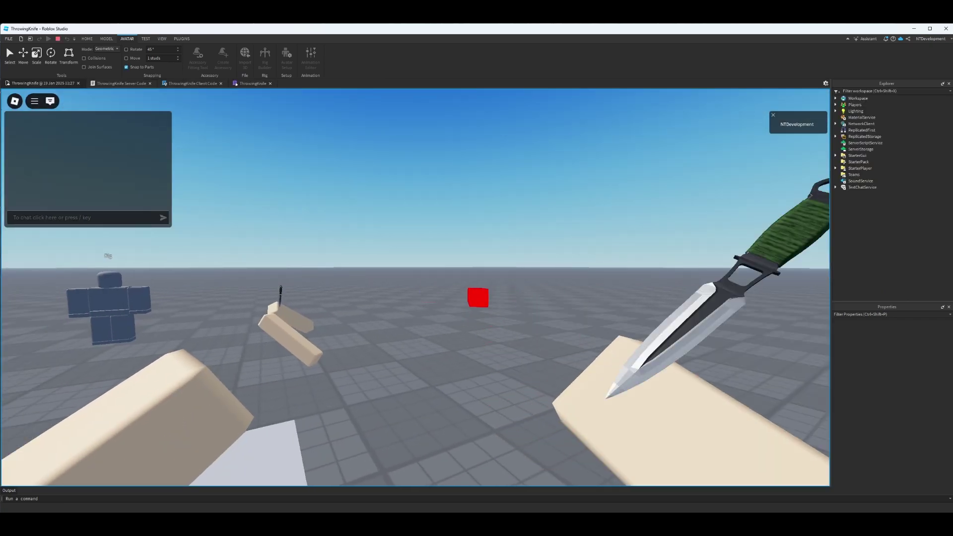
{"action": "left_click", "coordinate": [415, 287]}
{"action": "left_click", "coordinate": [416, 287]}
- Walk toward the rig and throw the knife at it several times from close range
{"action": "key", "text": "w"}
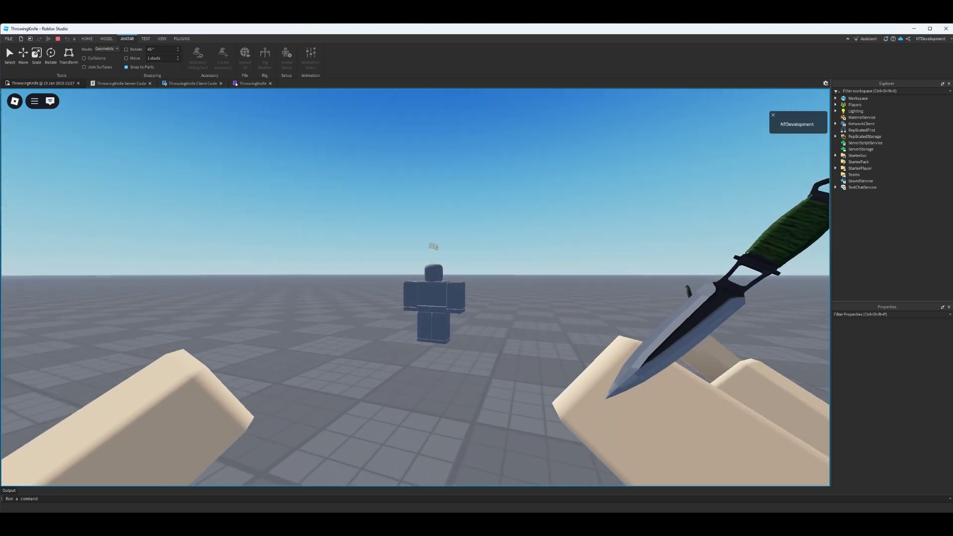
{"action": "left_click", "coordinate": [415, 288]}
{"action": "key", "text": "a"}
{"action": "left_click", "coordinate": [416, 287]}
{"action": "left_click", "coordinate": [416, 287]}
{"action": "key", "text": "w"}
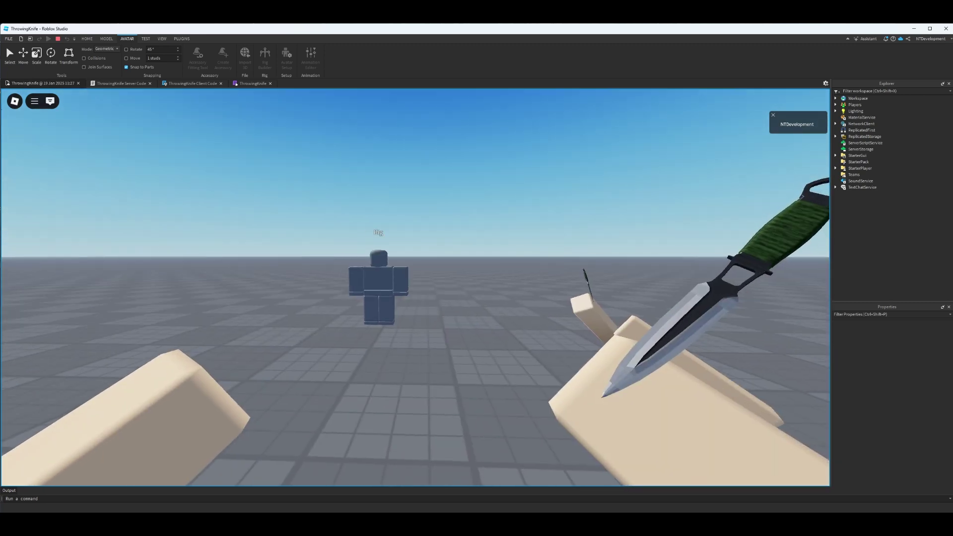
{"action": "left_click", "coordinate": [416, 288]}
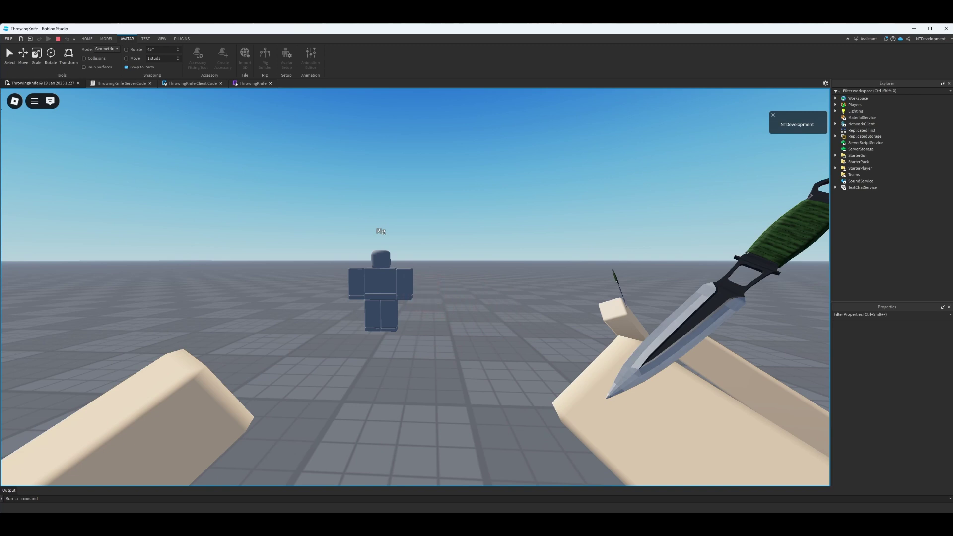
- Back away to the spawn platform, throw the knife at the rig from a distance, and stop the playtest
{"action": "key", "text": "a"}
{"action": "key", "text": "s"}
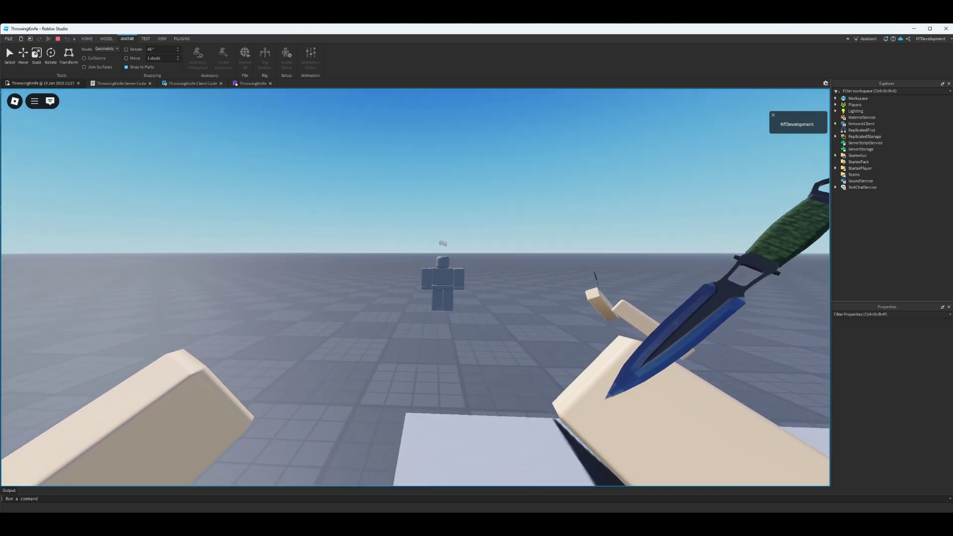
{"action": "left_click", "coordinate": [415, 287]}
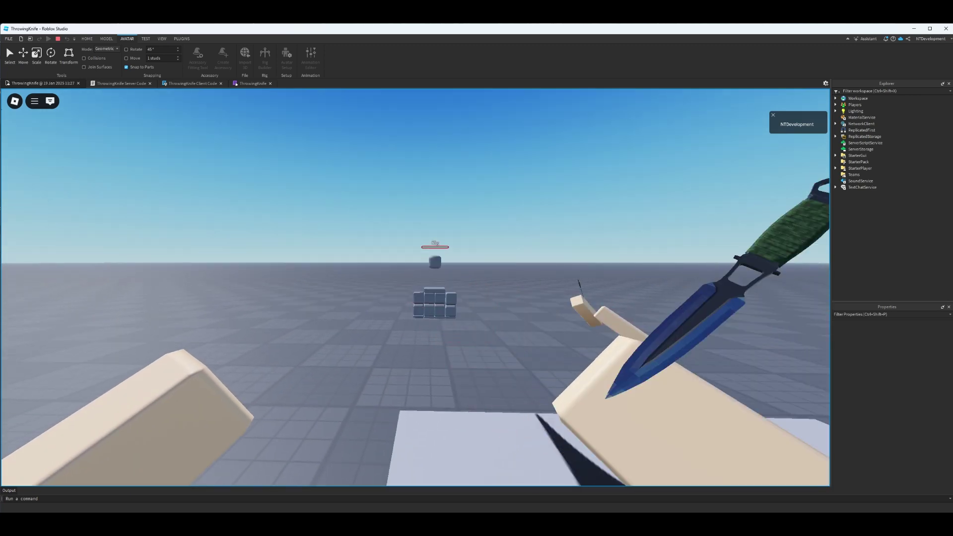
{"action": "left_click", "coordinate": [415, 287]}
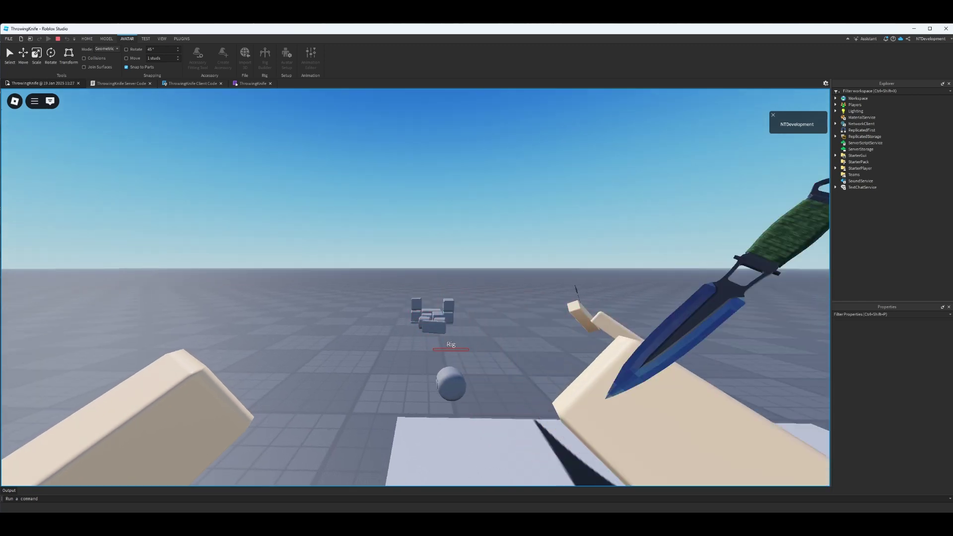
{"action": "key", "text": "Escape"}
{"action": "left_click", "coordinate": [57, 38]}
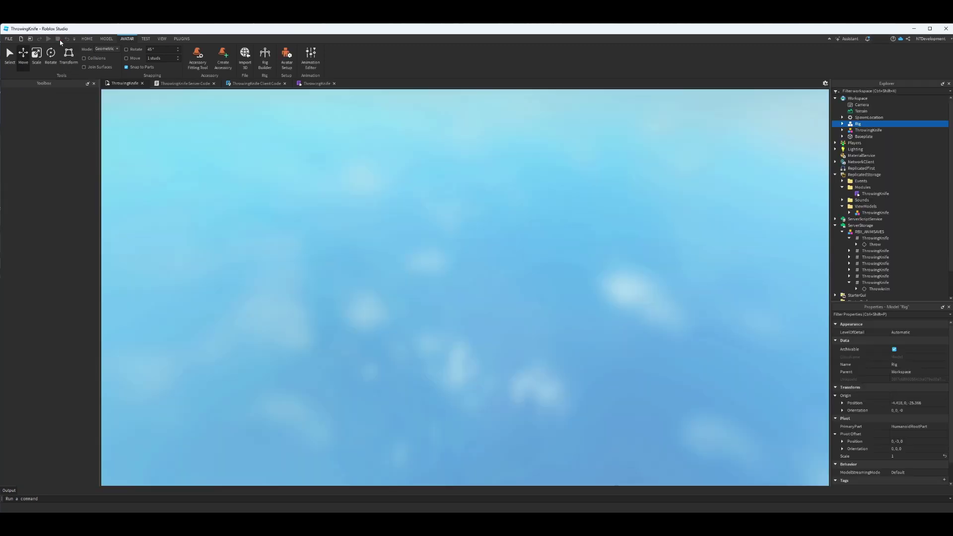
- Run another playtest in first person, throwing the knife at the rig from several distances, and end it
{"action": "left_click", "coordinate": [50, 39]}
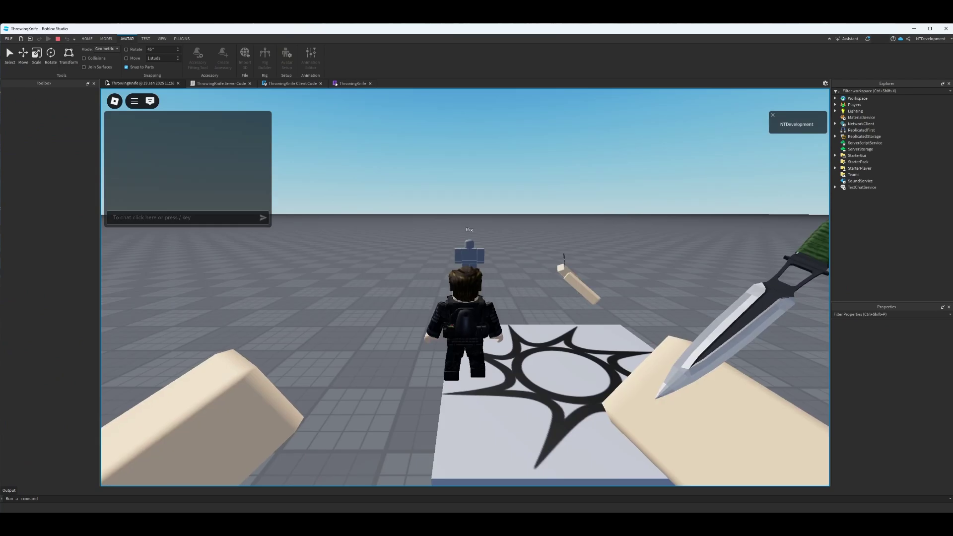
{"action": "scroll", "coordinate": [465, 287], "scroll_direction": "up", "scroll_amount": 5}
{"action": "left_click", "coordinate": [415, 288]}
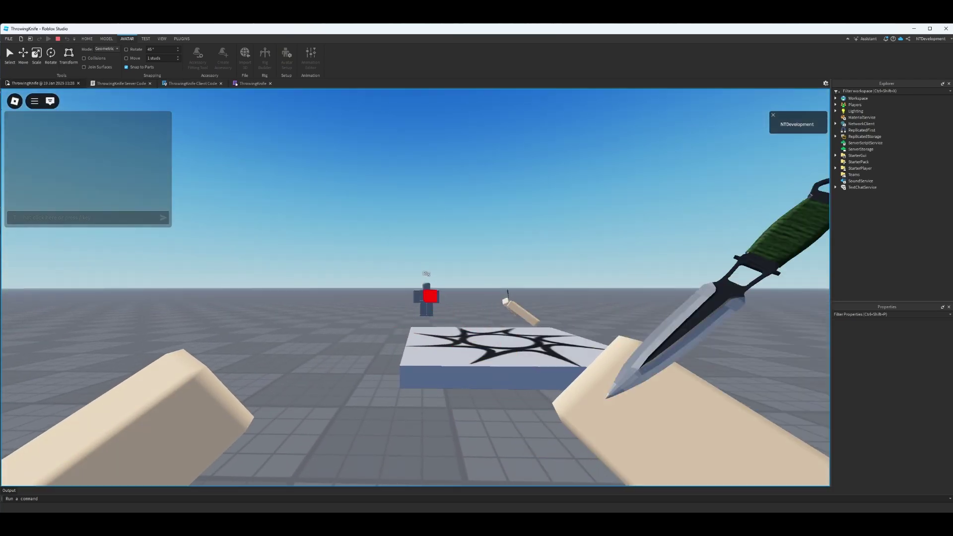
{"action": "key", "text": "w"}
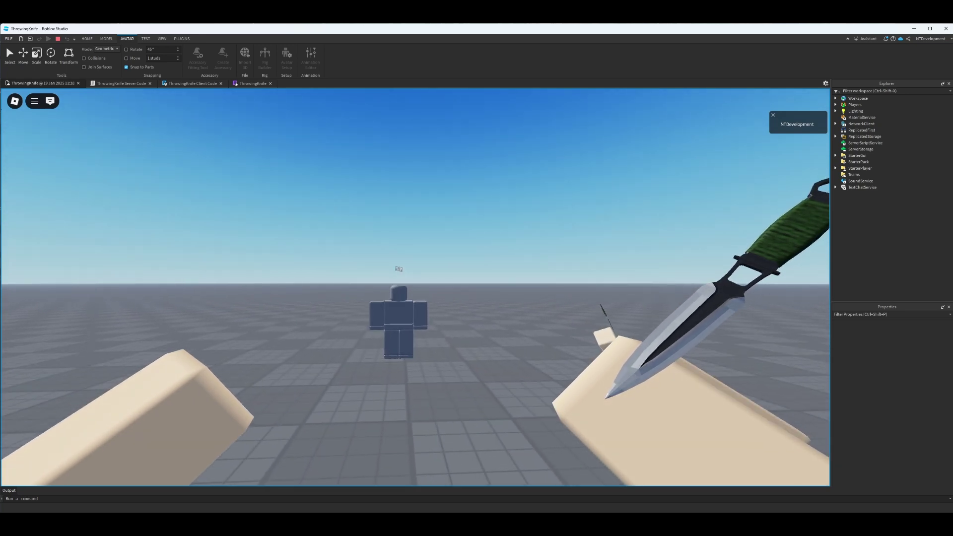
{"action": "left_click", "coordinate": [415, 287]}
{"action": "left_click", "coordinate": [415, 287]}
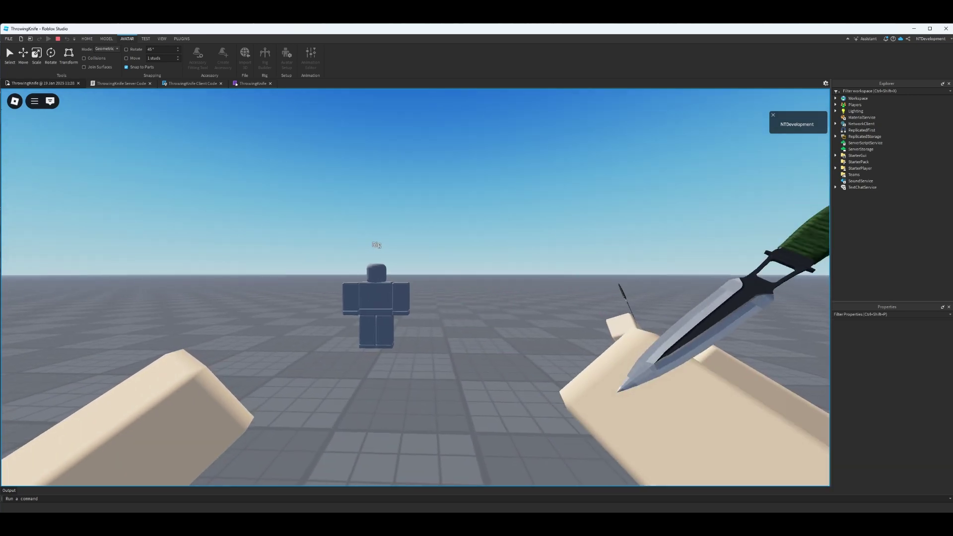
{"action": "left_click", "coordinate": [416, 288]}
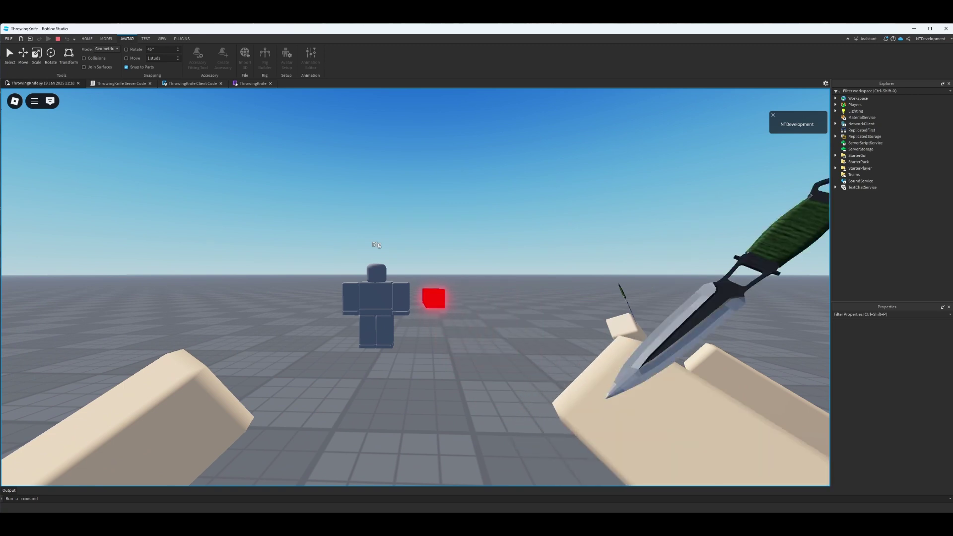
{"action": "key", "text": "s"}
{"action": "left_click", "coordinate": [416, 287]}
{"action": "key", "text": "Escape"}
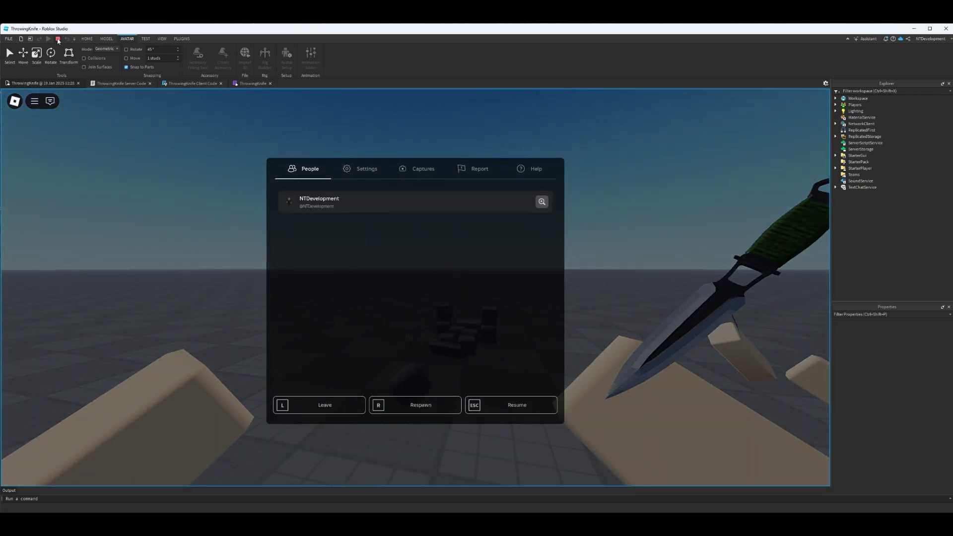
{"action": "left_click", "coordinate": [57, 39]}
- In ThrowingKnife Server Code, set the bullet's velocity multiplier to 30 and the wait before bullet:Destroy() to .5
{"action": "left_click", "coordinate": [170, 84]}
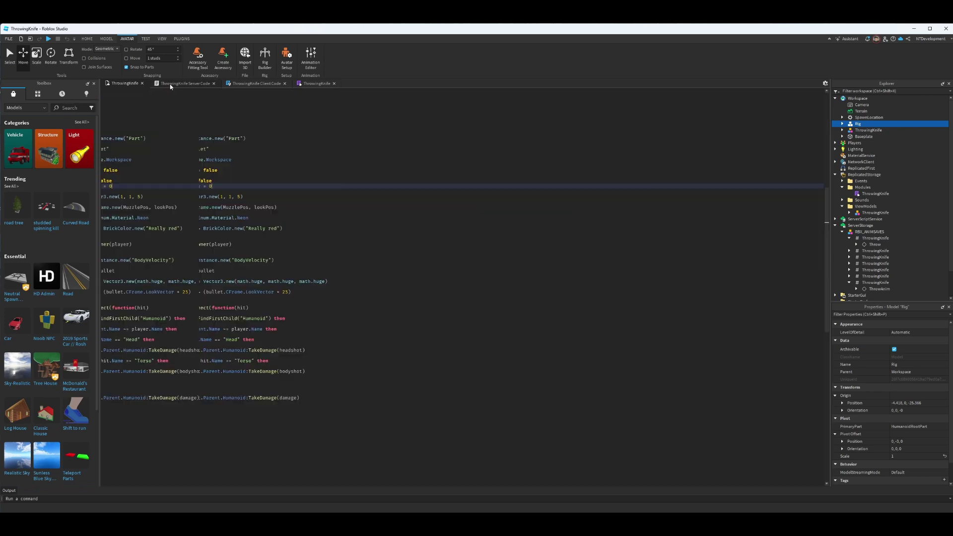
{"action": "left_click", "coordinate": [288, 292]}
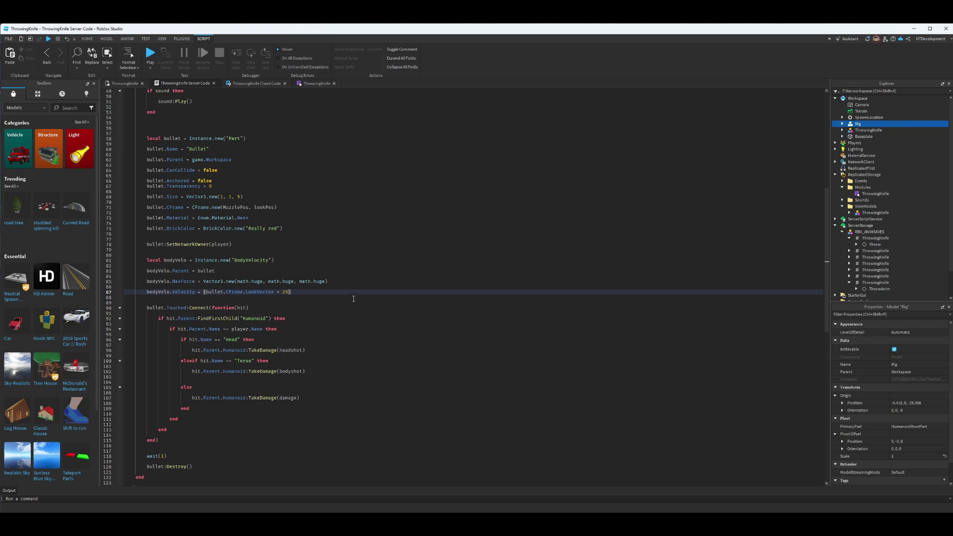
{"action": "left_click", "coordinate": [165, 455]}
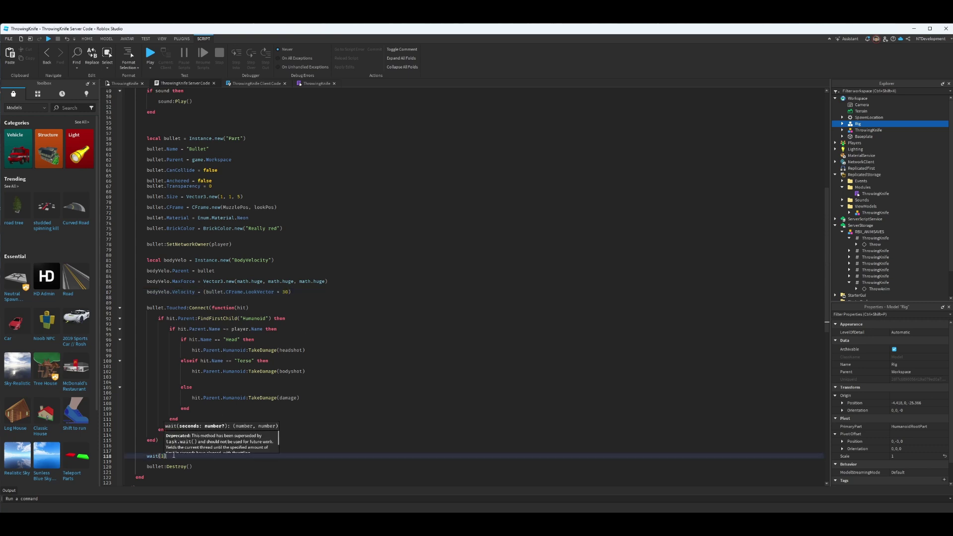
{"action": "key", "text": "BackSpace"}
{"action": "type", "text": "1"}
{"action": "key", "text": "BackSpace"}
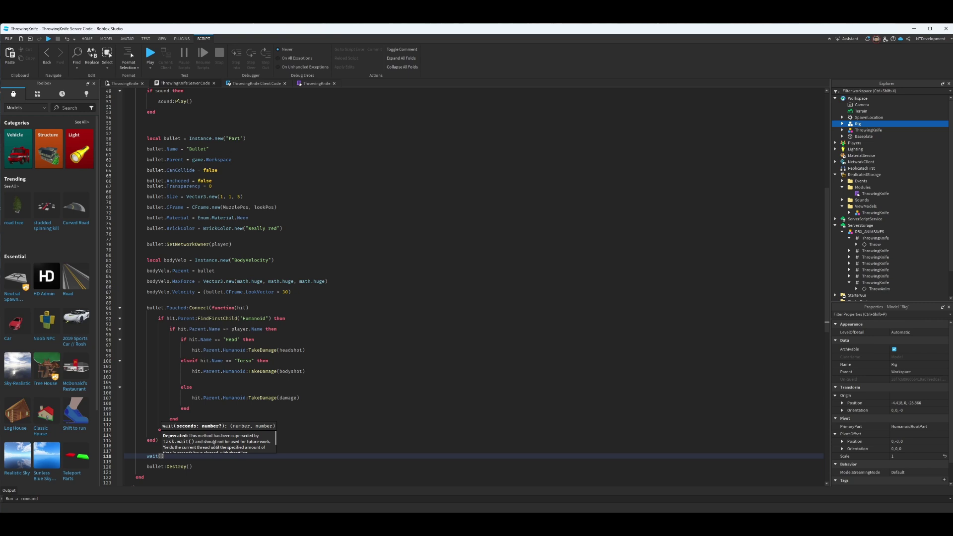
{"action": "type", "text": ".5"}
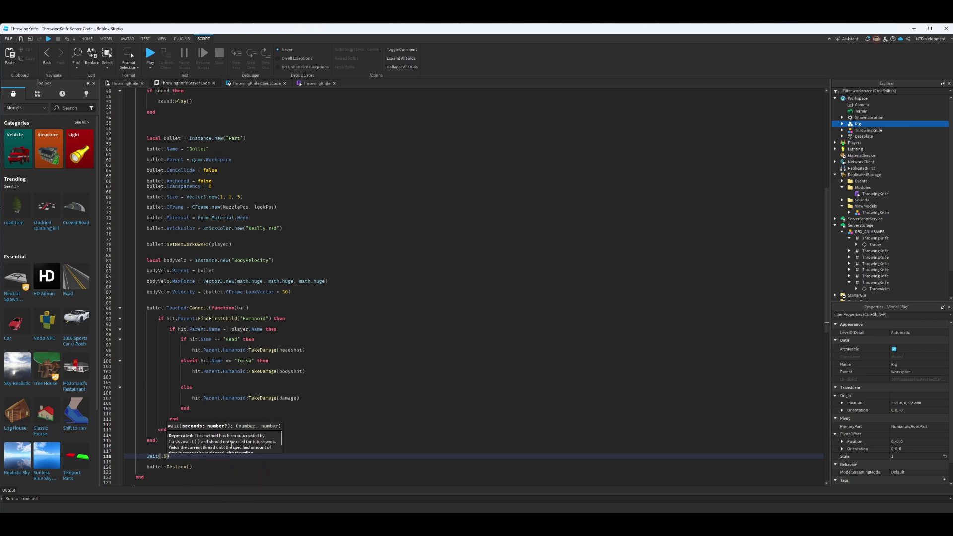
{"action": "key", "text": "Return"}
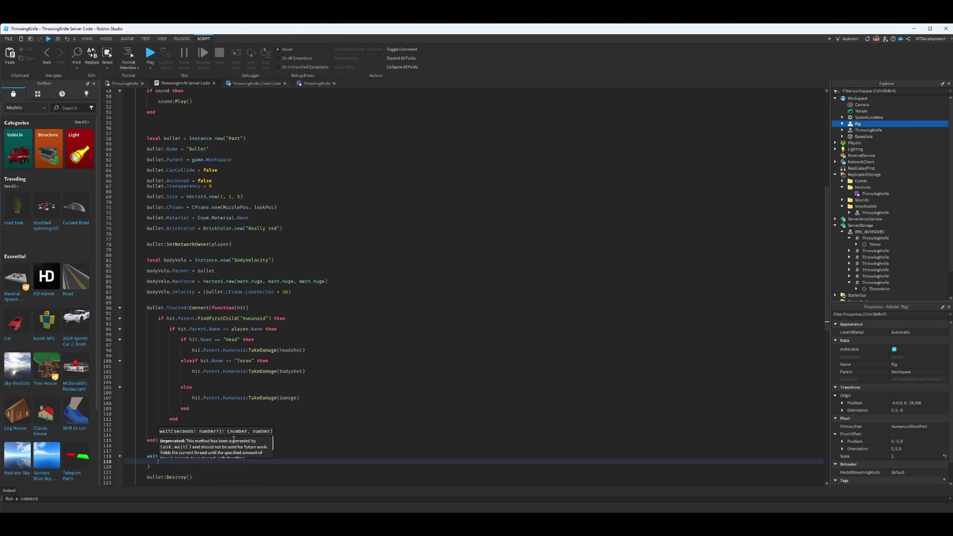
{"action": "key", "text": "ctrl+z"}
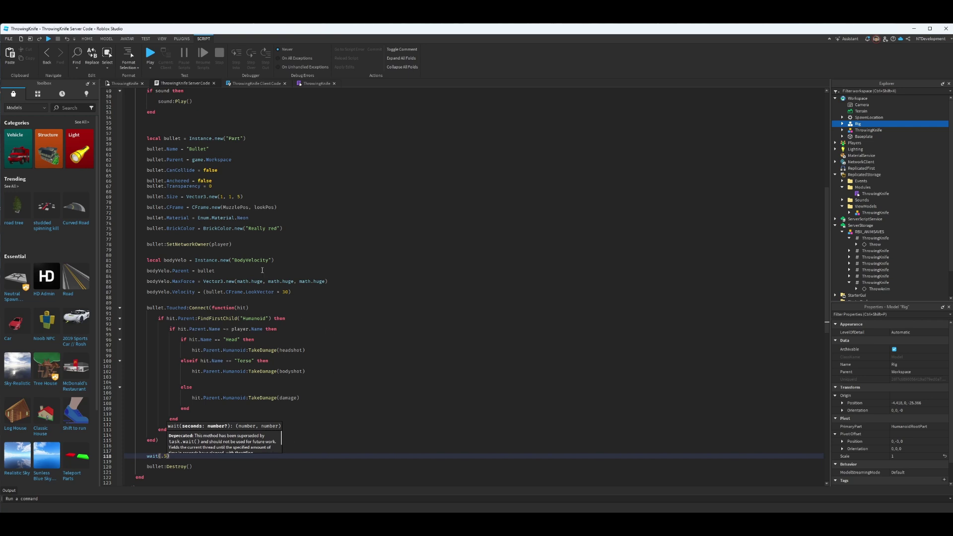
- Set the bullet's Size to Vector3.new(1, 1, 5) and start a playtest
{"action": "left_click", "coordinate": [249, 199]}
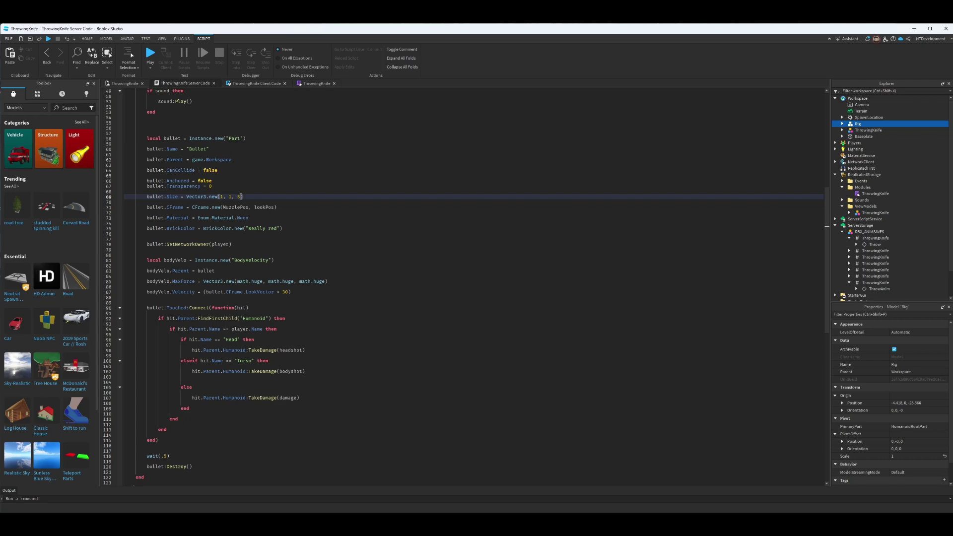
{"action": "type", "text": "5"}
{"action": "left_click", "coordinate": [151, 56]}
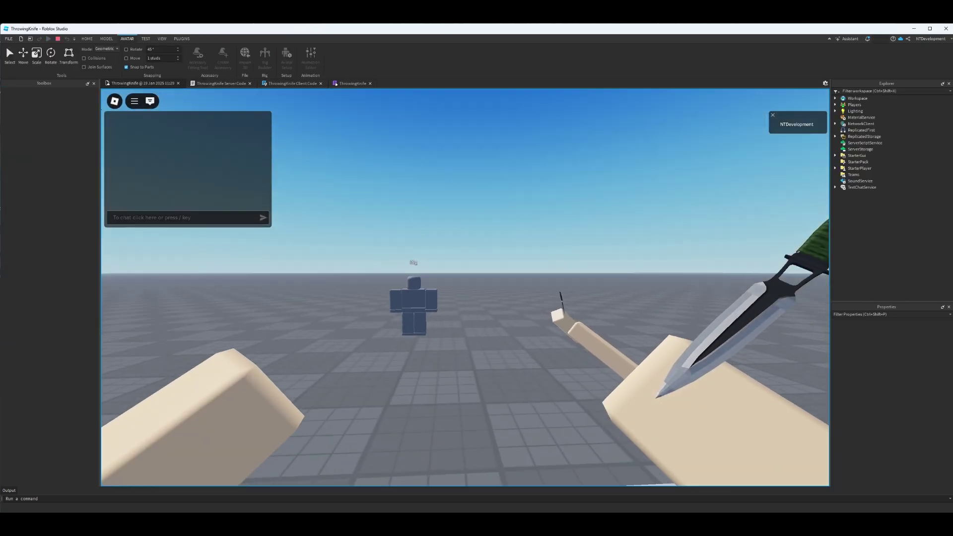
- Throw the knife repeatedly at the rig in first person to test the edited bullet settings
{"action": "left_click", "coordinate": [466, 287]}
{"action": "left_click", "coordinate": [415, 288]}
{"action": "key", "text": "w"}
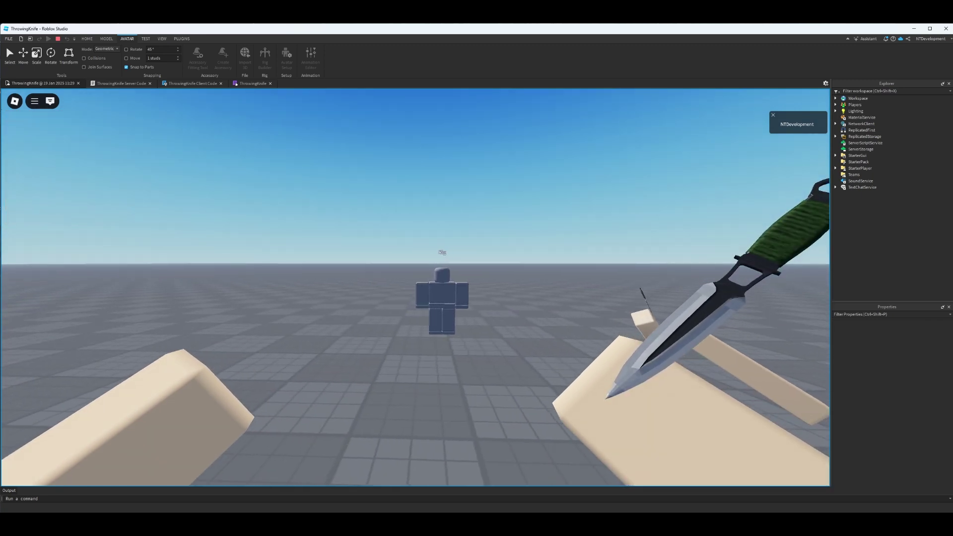
{"action": "left_click", "coordinate": [415, 287]}
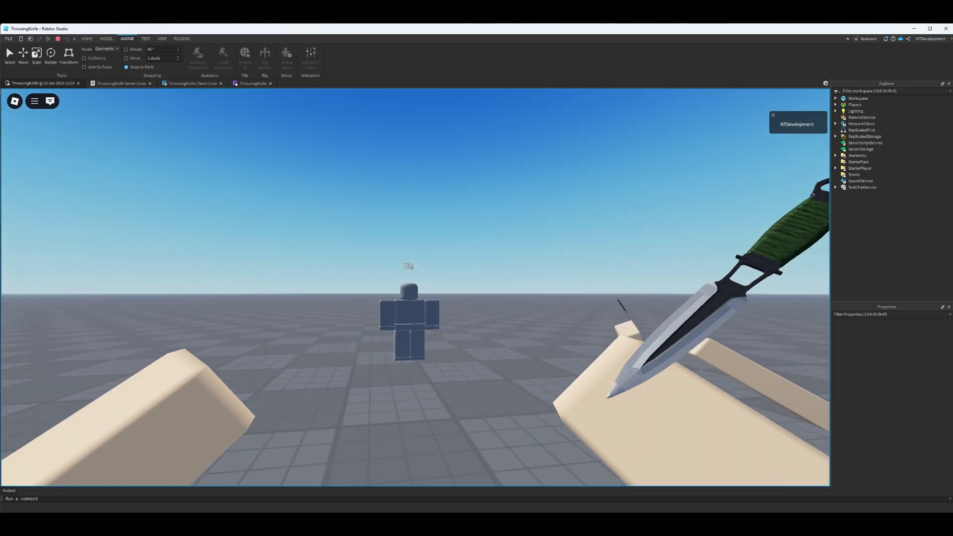
{"action": "left_click", "coordinate": [415, 287]}
{"action": "left_click", "coordinate": [415, 286]}
- Walk around the rig's remains and the spawn platform to examine the scene in first person
{"action": "key", "text": "w"}
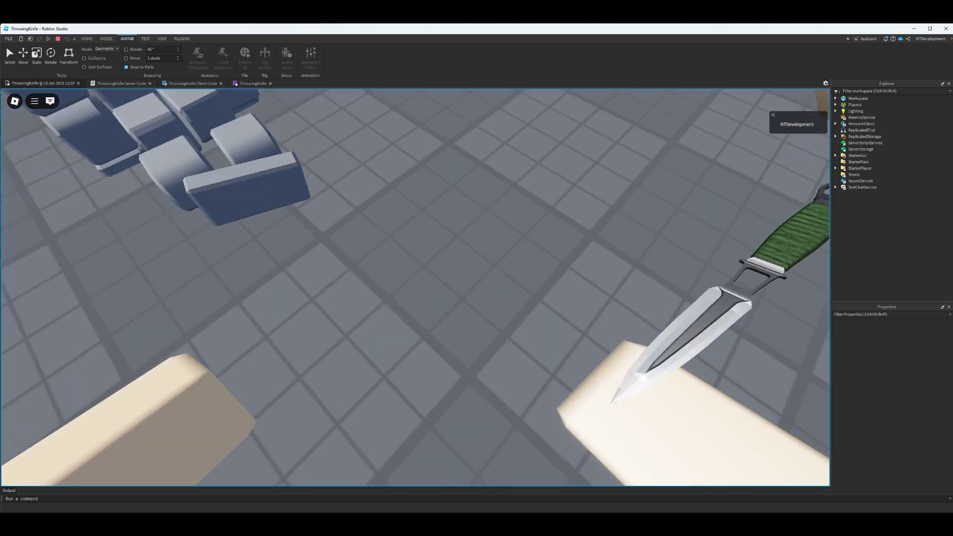
{"action": "key", "text": "s"}
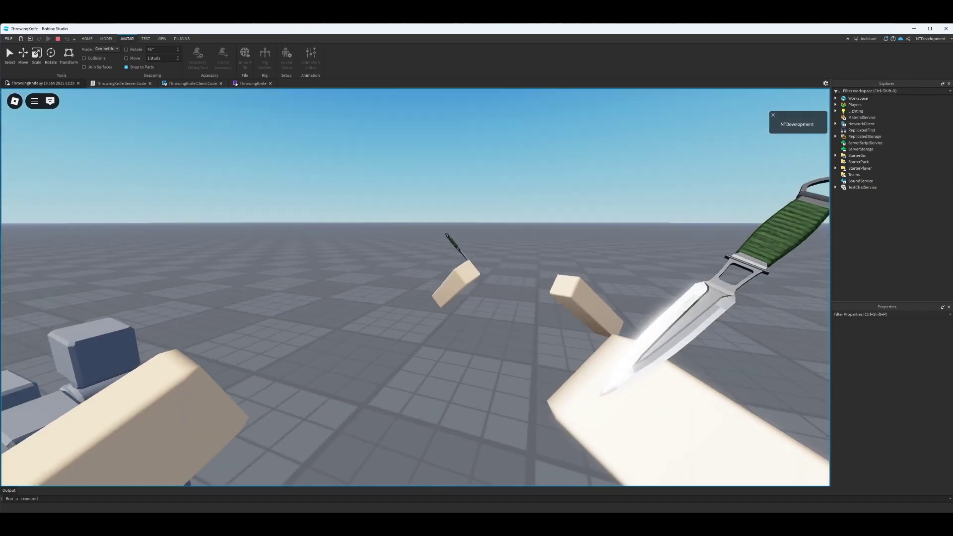
{"action": "key", "text": "s"}
{"action": "key", "text": "a"}
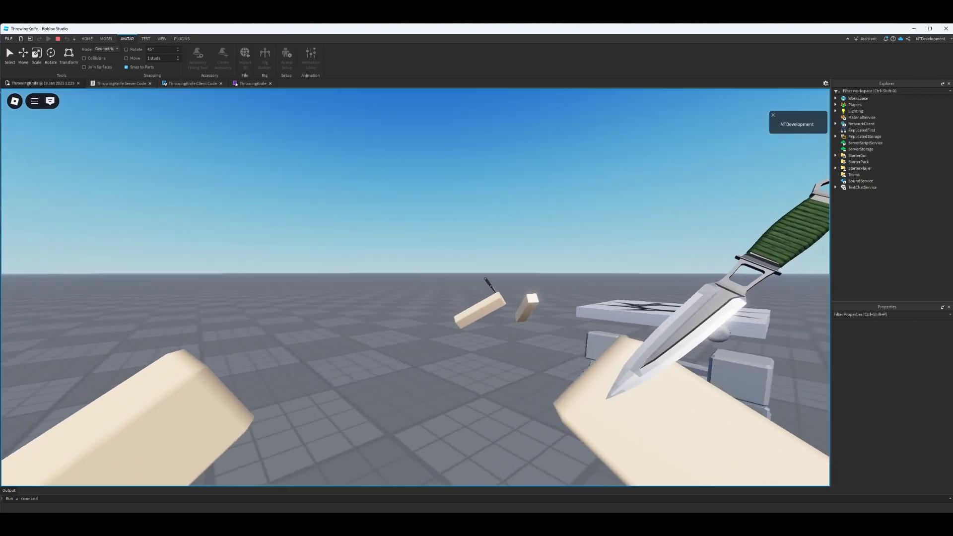
{"action": "key", "text": "d"}
{"action": "key", "text": "w"}
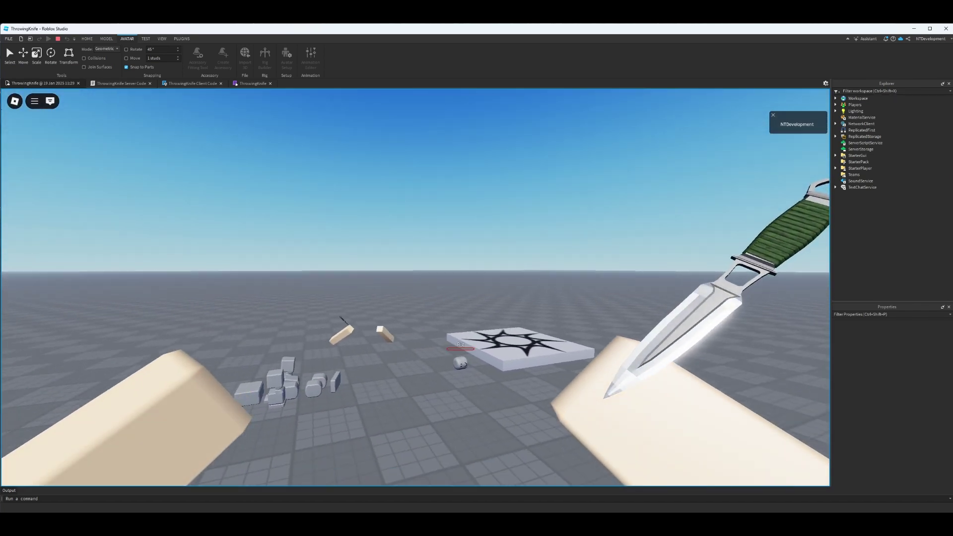
{"action": "key", "text": "d"}
{"action": "key", "text": "space"}
{"action": "key", "text": "space"}
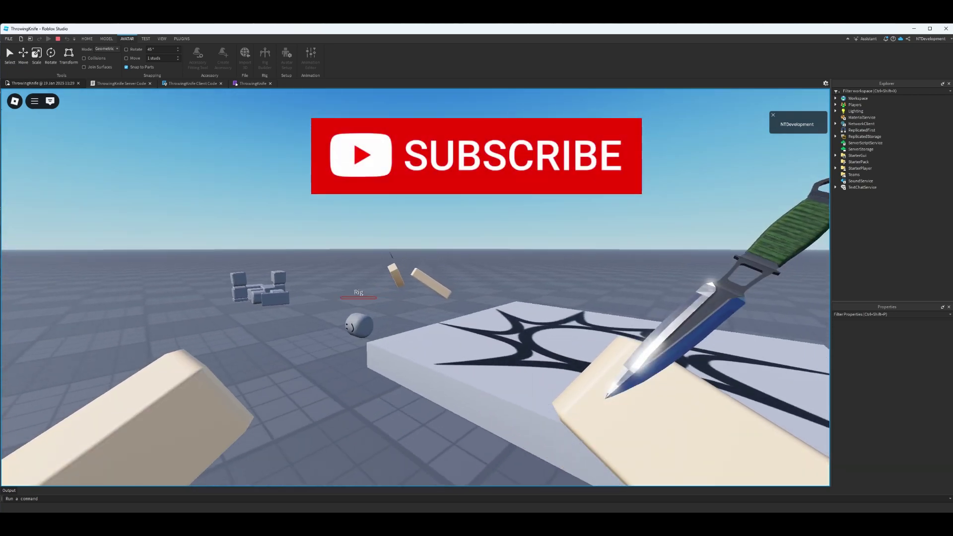
{"action": "key", "text": "w"}
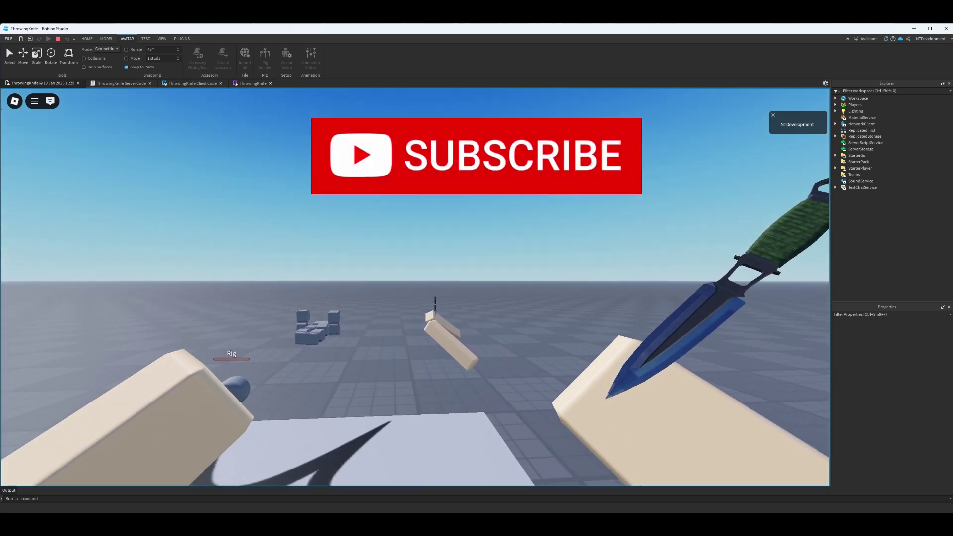
- Throw the knife into the open to check the bullet's shape in flight, and stop the playtest
{"action": "left_click", "coordinate": [415, 288]}
{"action": "key", "text": "a"}
{"action": "left_click", "coordinate": [415, 288]}
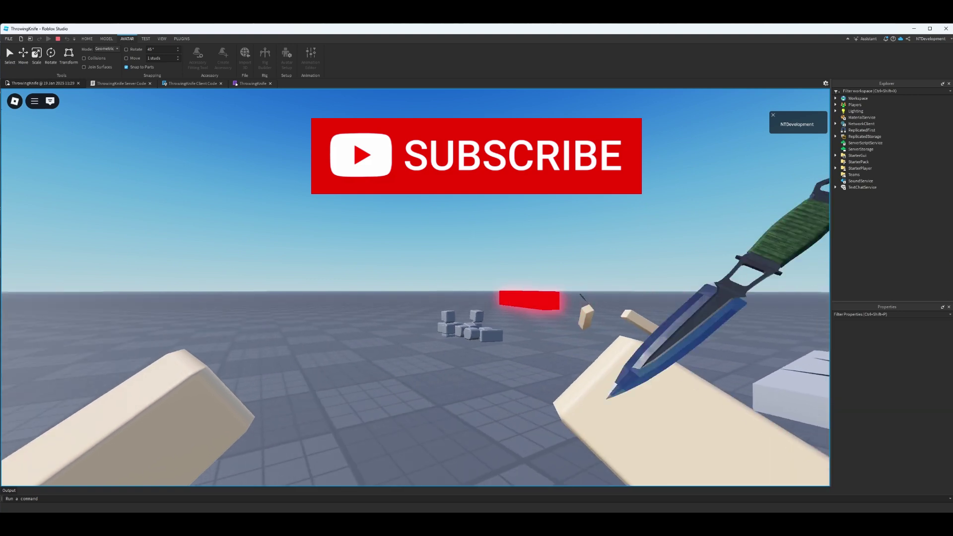
{"action": "key", "text": "Escape"}
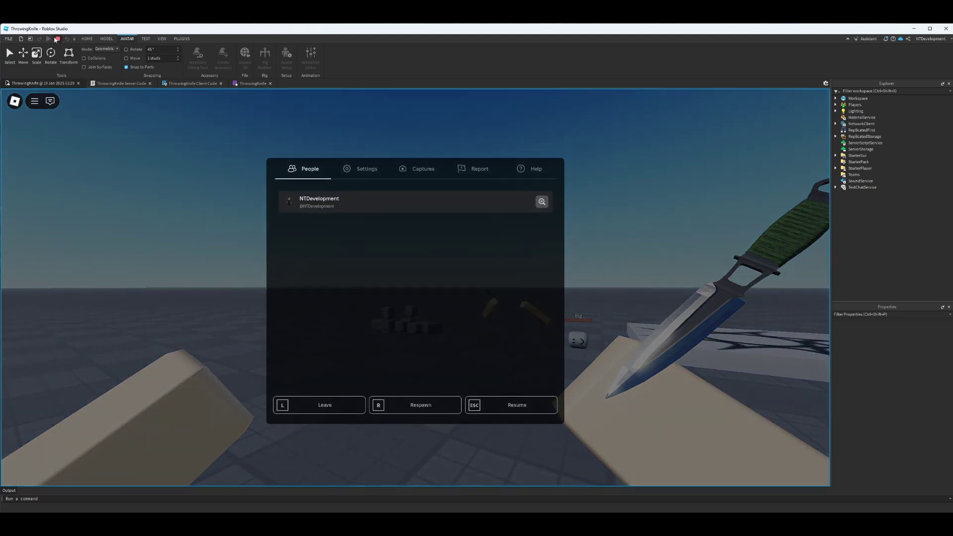
{"action": "left_click", "coordinate": [57, 38]}
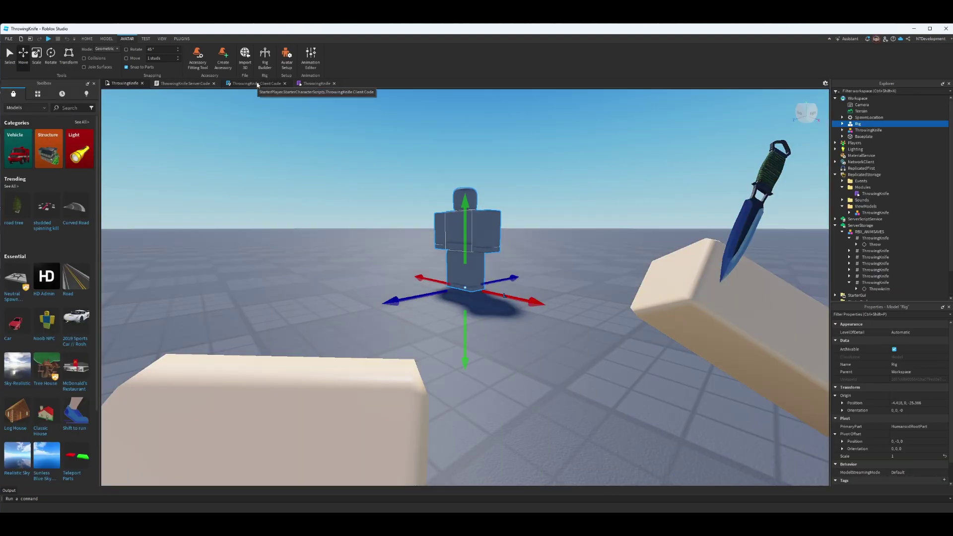
- Return to ThrowingKnife Server Code and place the text cursor at the end of the bullet.Transparency line
{"action": "left_click", "coordinate": [188, 83]}
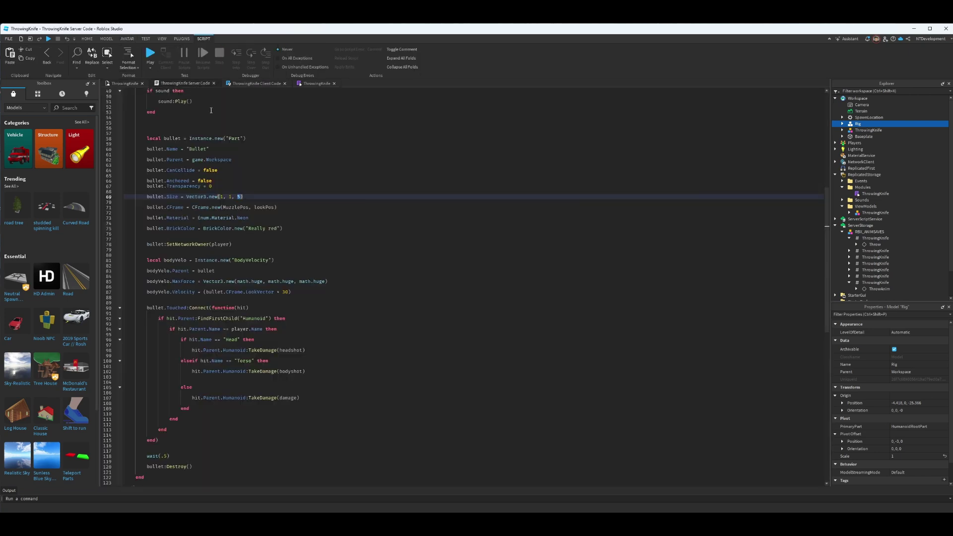
{"action": "left_click", "coordinate": [223, 185]}
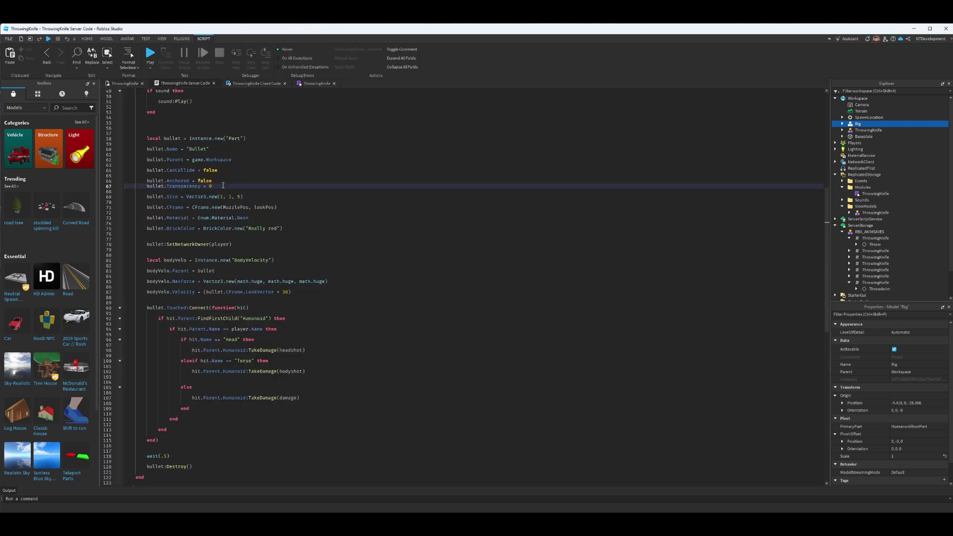